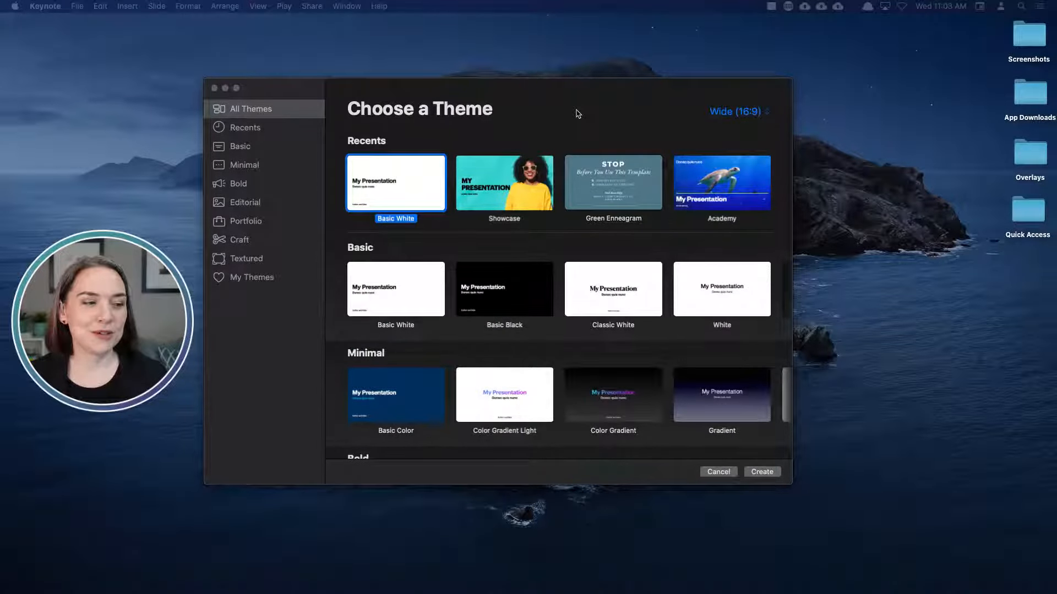
# - Create a wide (16:9) Basic White presentation and delete all text placeholders from its first slide
pyautogui.click(765, 471)
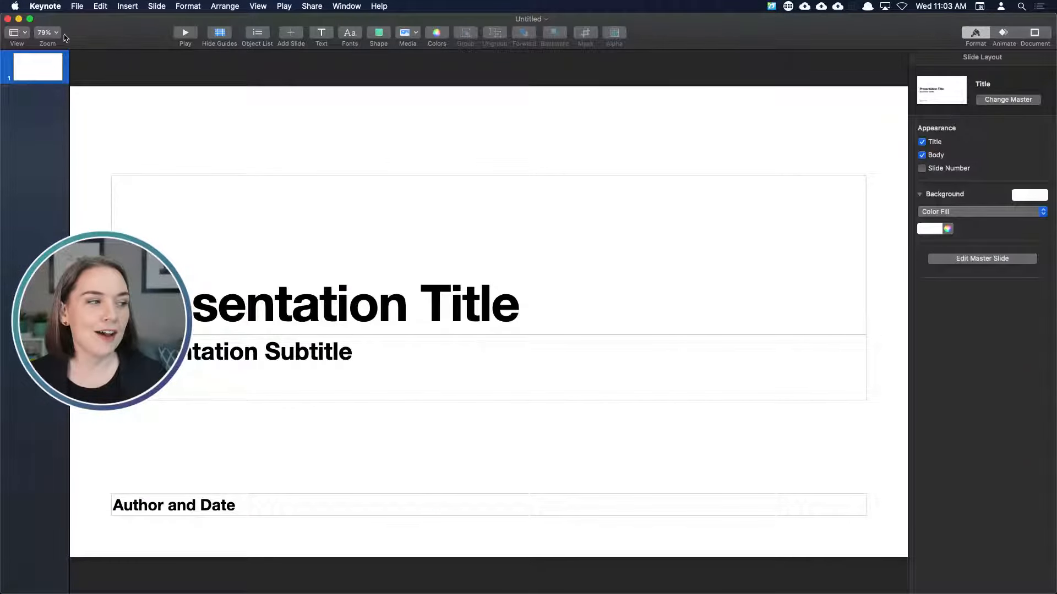
pyautogui.click(58, 34)
pyautogui.click(55, 57)
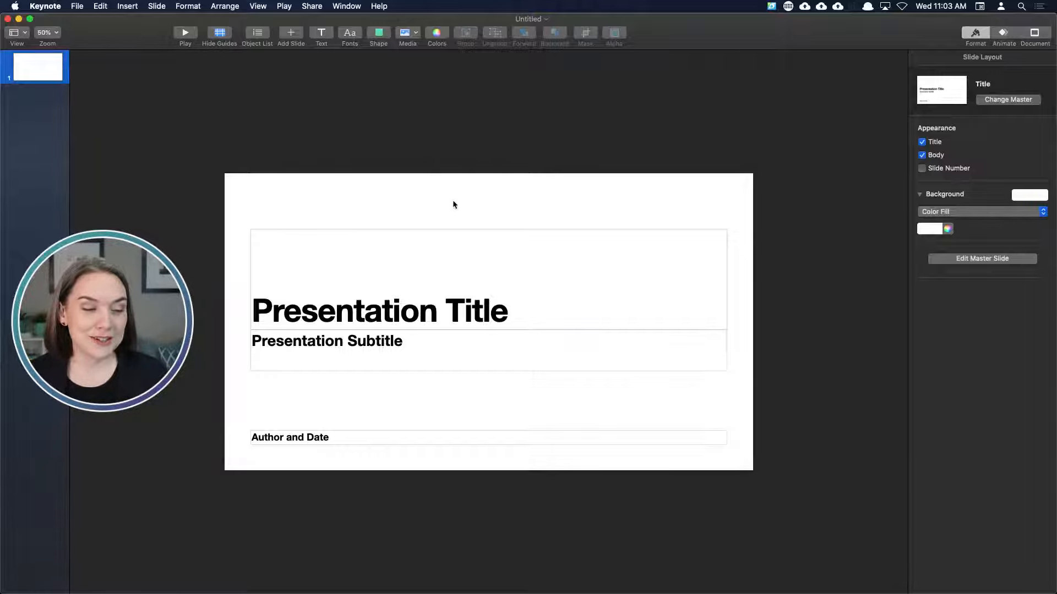
pyautogui.moveTo(453, 204); pyautogui.dragTo(609, 488)
pyautogui.press('Delete')
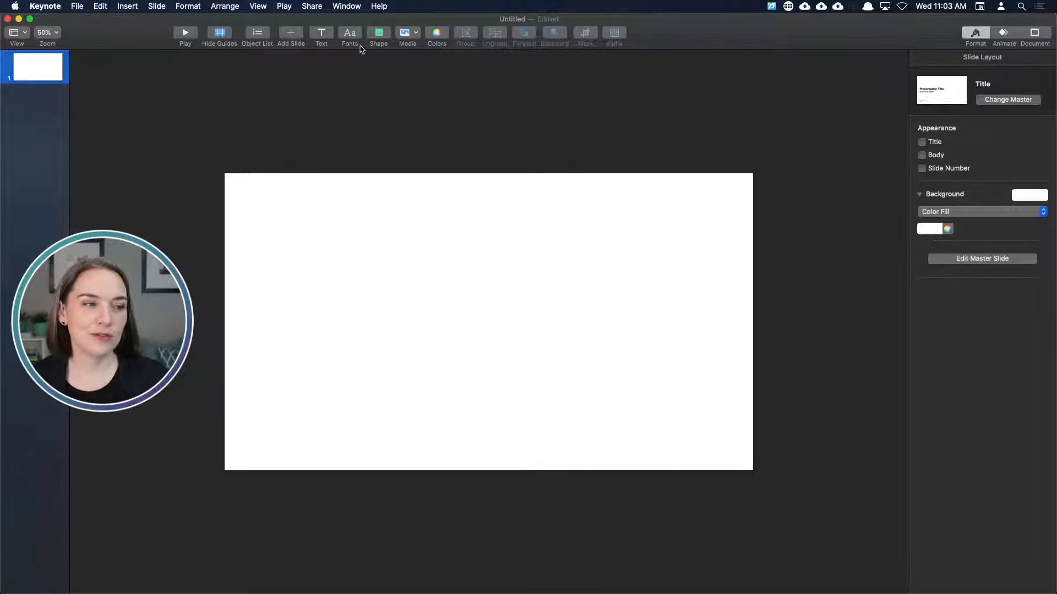
# - Add a square shape and stretch it into a full-height sidebar covering about the left quarter of the slide
pyautogui.click(377, 35)
pyautogui.click(380, 122)
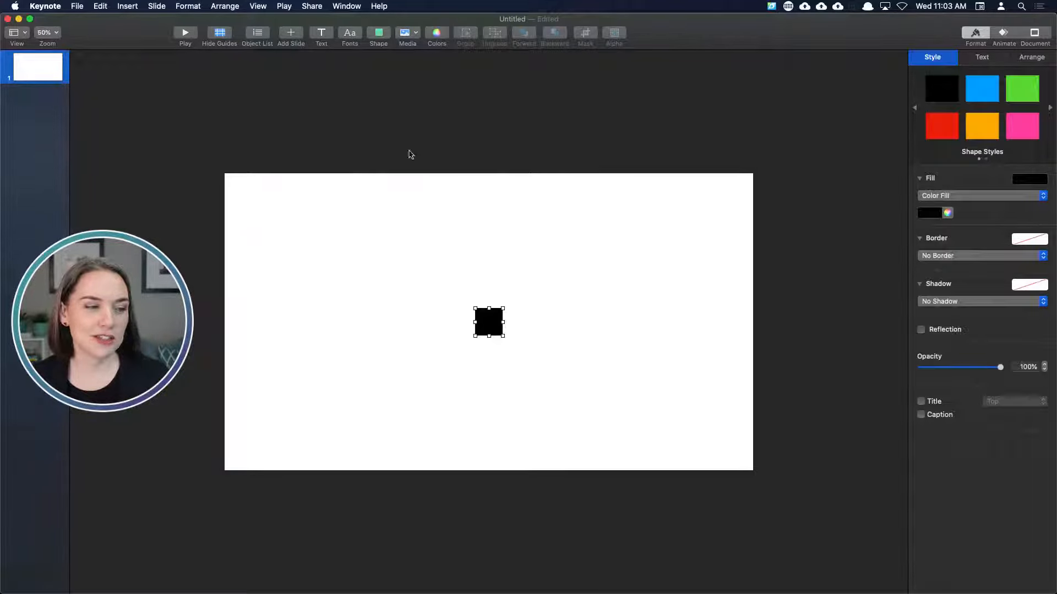
pyautogui.moveTo(499, 332); pyautogui.dragTo(358, 473)
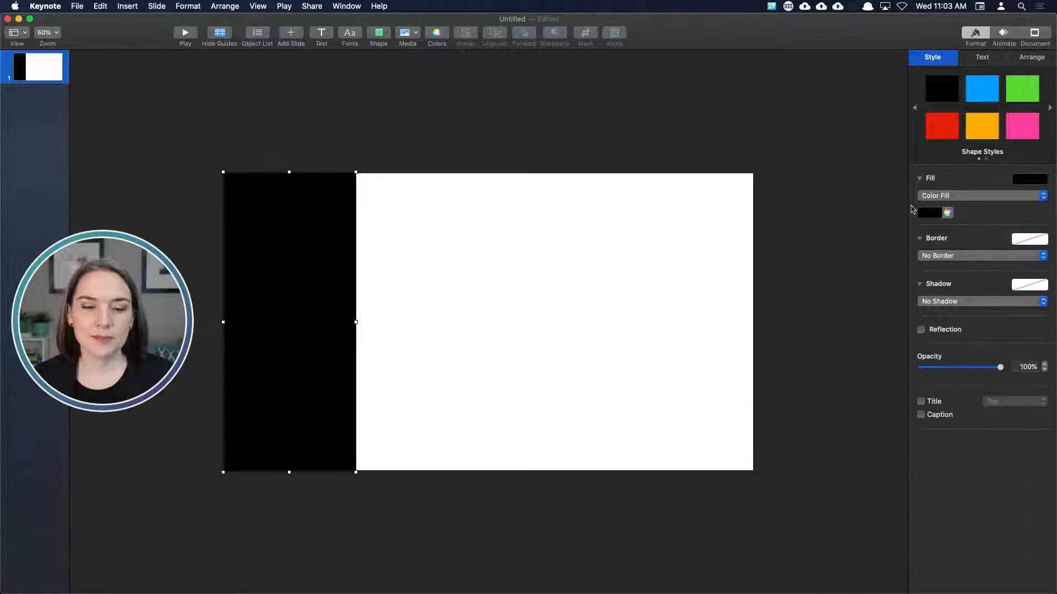
# - Fill the sidebar rectangle with dark magenta and set its opacity to 80%
pyautogui.click(941, 216)
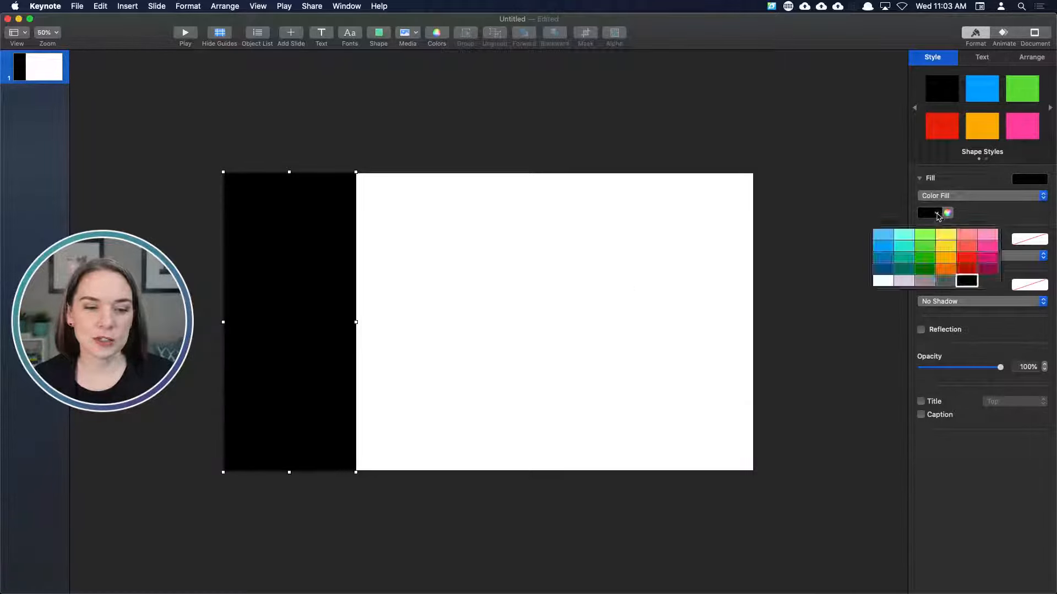
pyautogui.click(987, 273)
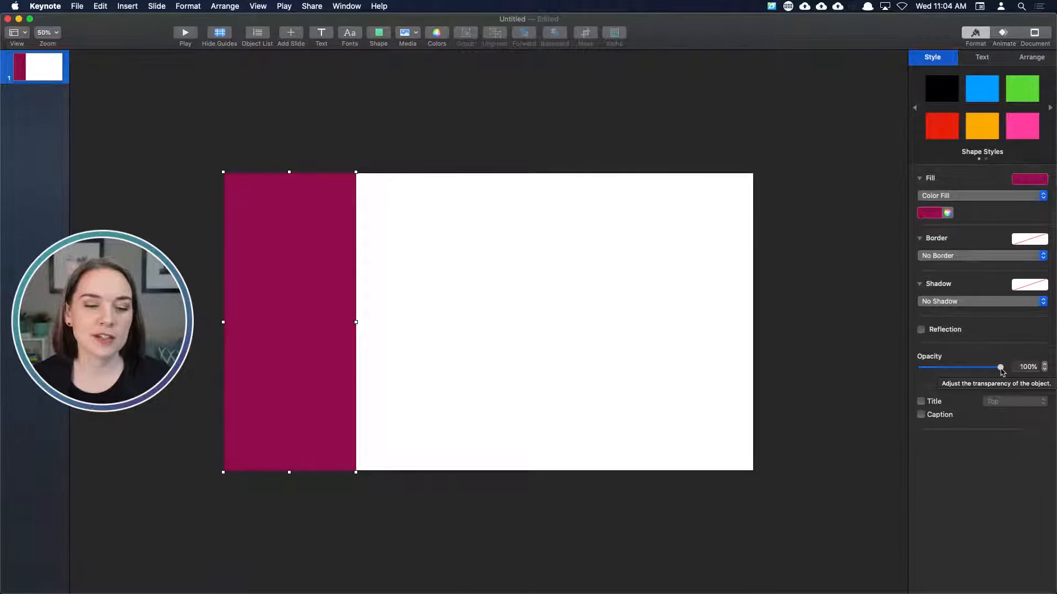
pyautogui.moveTo(1000, 370); pyautogui.dragTo(984, 368)
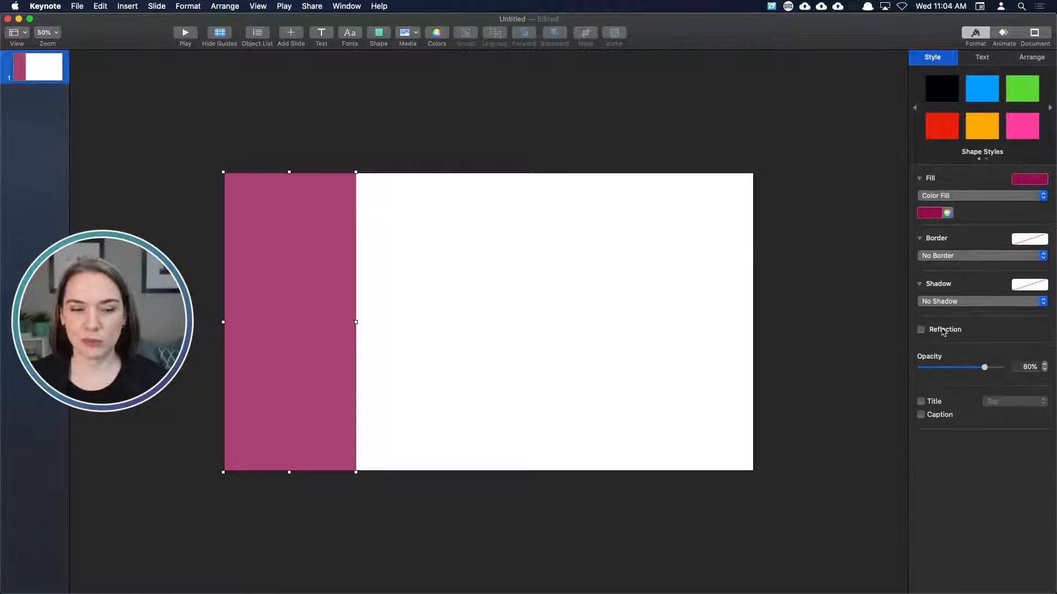
pyautogui.click(838, 185)
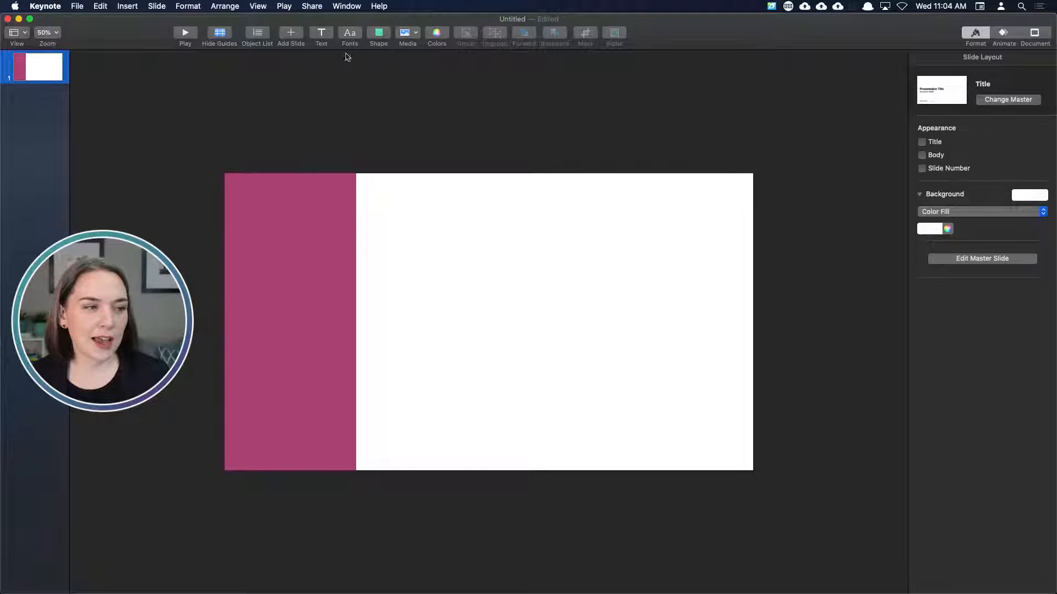
# - Add a text box with the Title style, the Montserrat font and white text colour
pyautogui.click(321, 34)
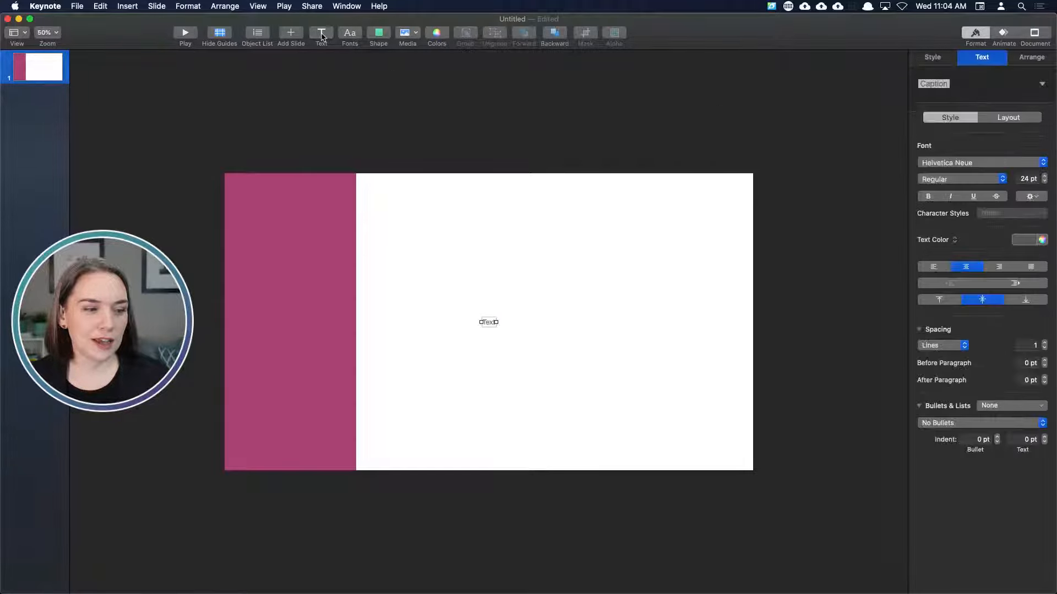
pyautogui.click(947, 85)
pyautogui.click(967, 139)
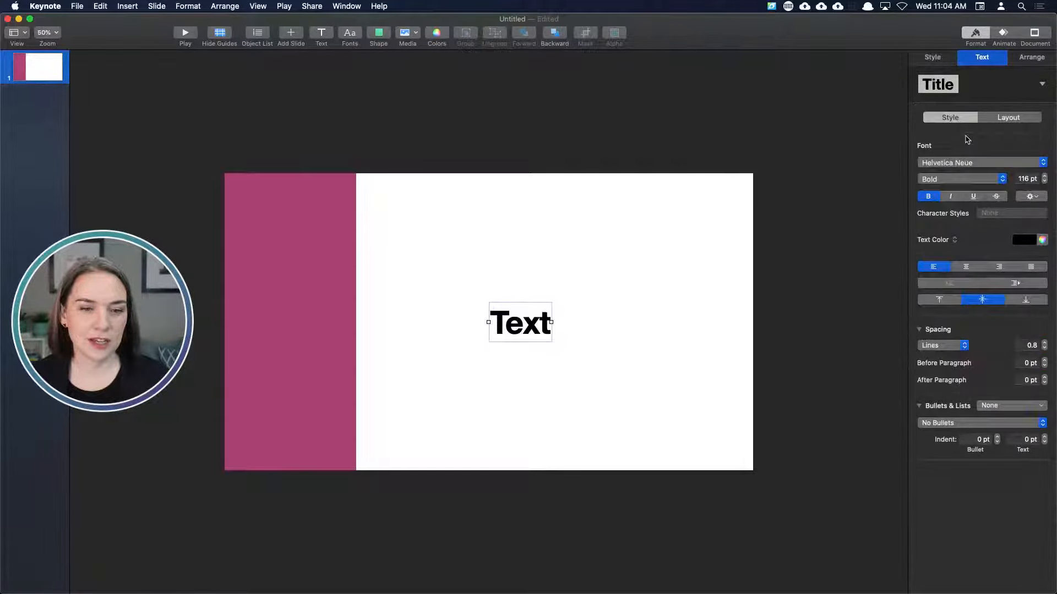
pyautogui.click(980, 163)
pyautogui.click(945, 157)
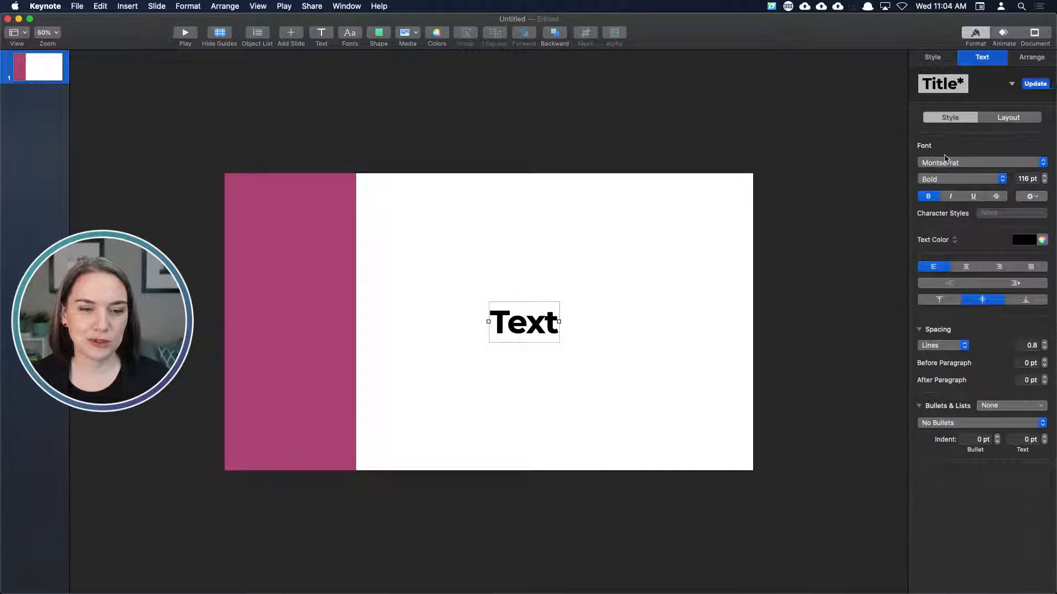
pyautogui.click(1031, 242)
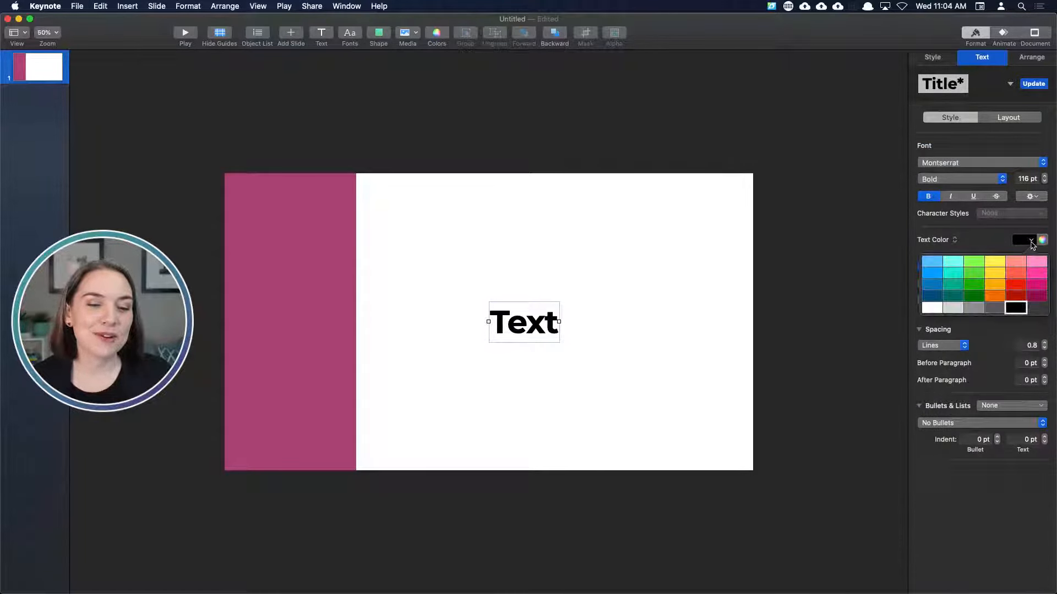
pyautogui.click(933, 308)
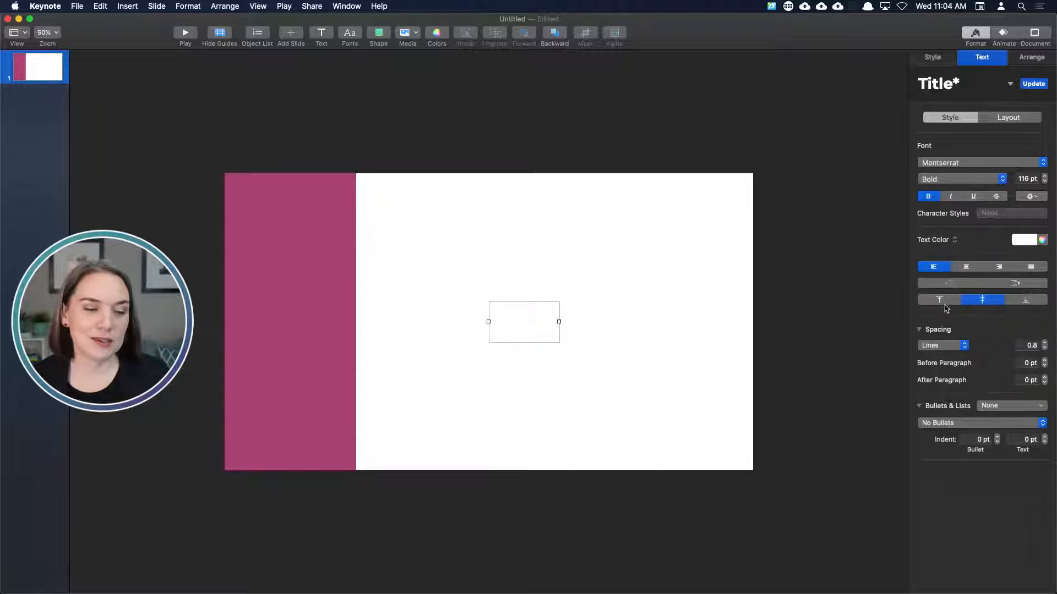
# - Place the title text box at the top of the sidebar and change its text to "MAGIC MOVE" on two lines
pyautogui.moveTo(542, 324); pyautogui.dragTo(300, 216)
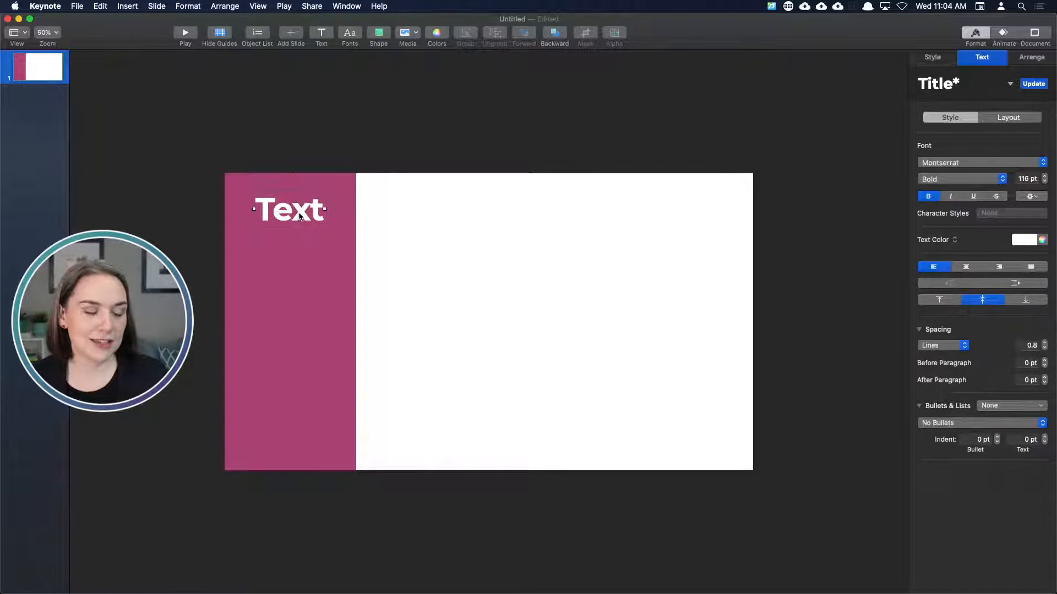
pyautogui.doubleClick(295, 215)
pyautogui.press('BackSpace')
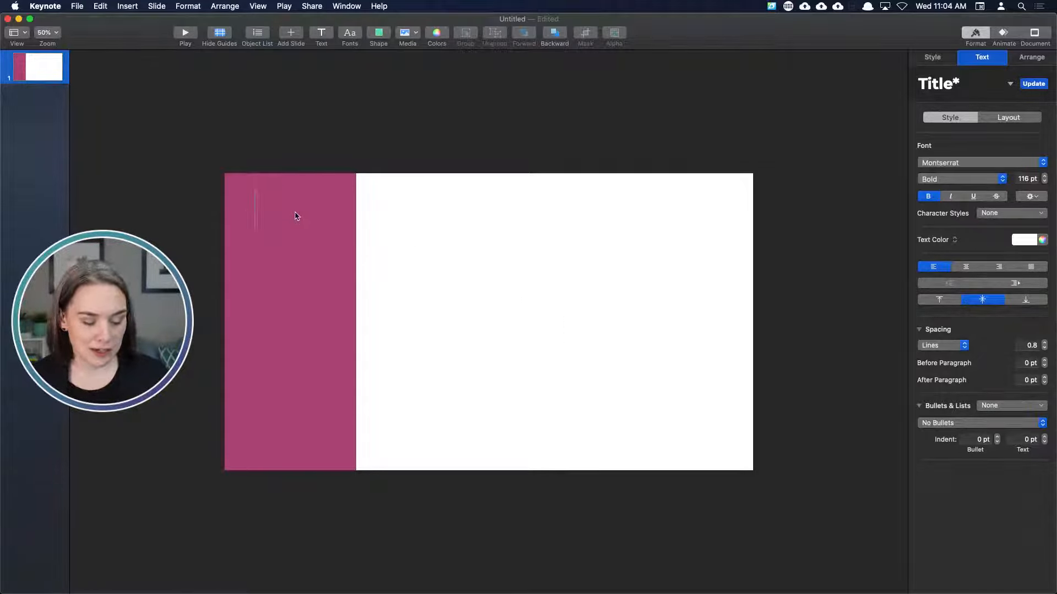
pyautogui.write('MOV')
pyautogui.press('BackSpace')
pyautogui.press('BackSpace')
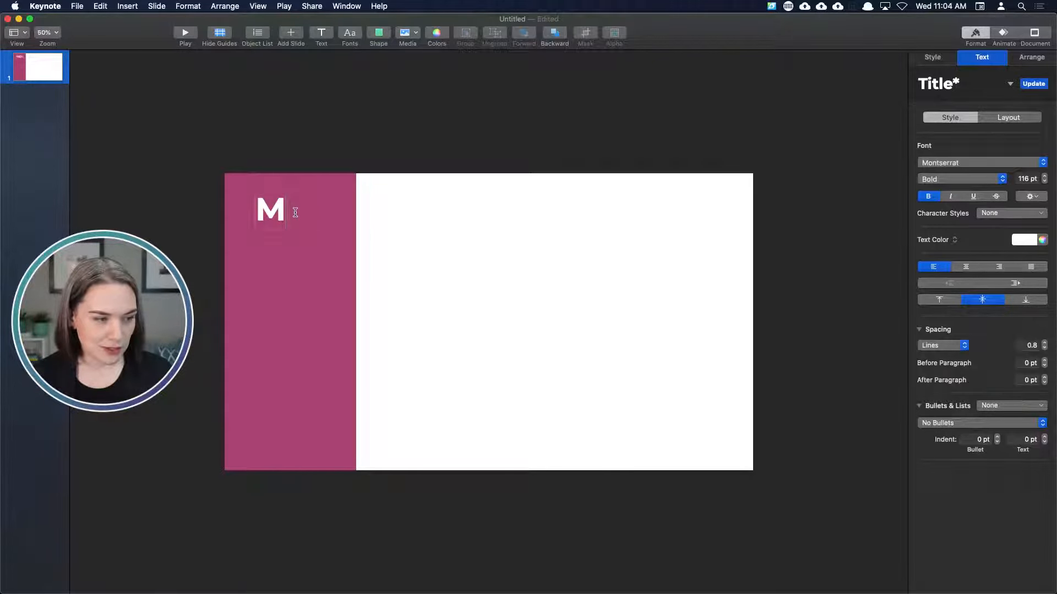
pyautogui.write('AC')
pyautogui.press('BackSpace')
pyautogui.write('GIC')
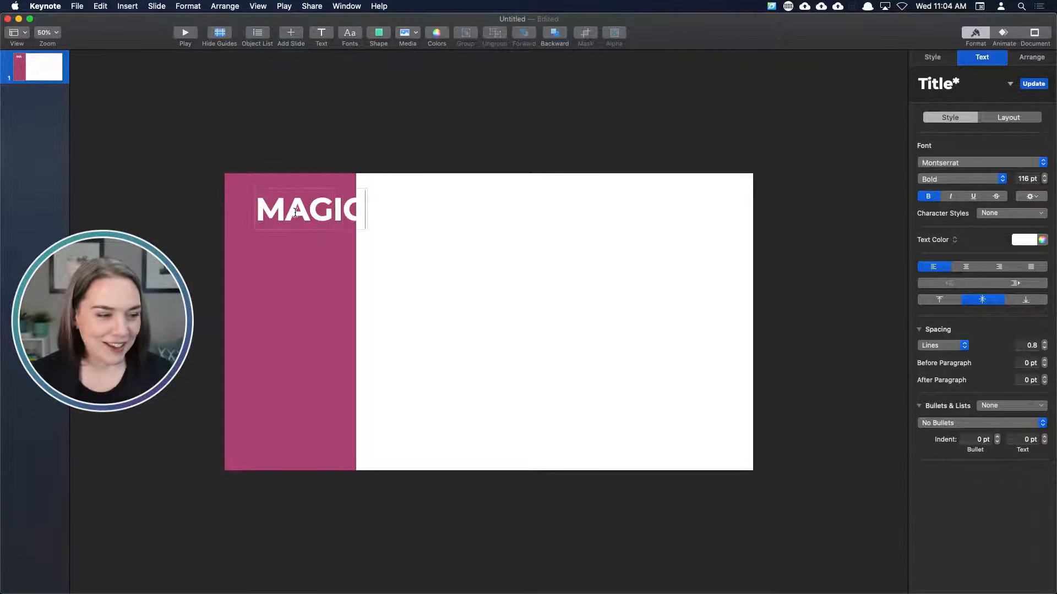
pyautogui.press('Return')
pyautogui.write('MOVE')
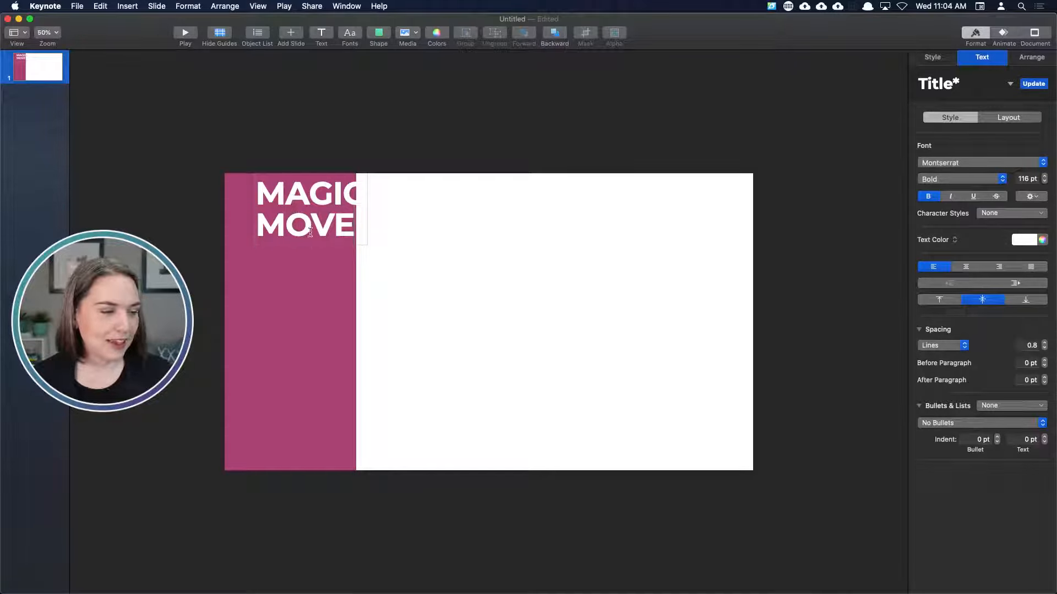
# - Centre-align the "MAGIC MOVE" heading text and centre its box within the sidebar
pyautogui.click(307, 270)
pyautogui.moveTo(330, 226); pyautogui.dragTo(245, 219)
pyautogui.doubleClick(337, 237)
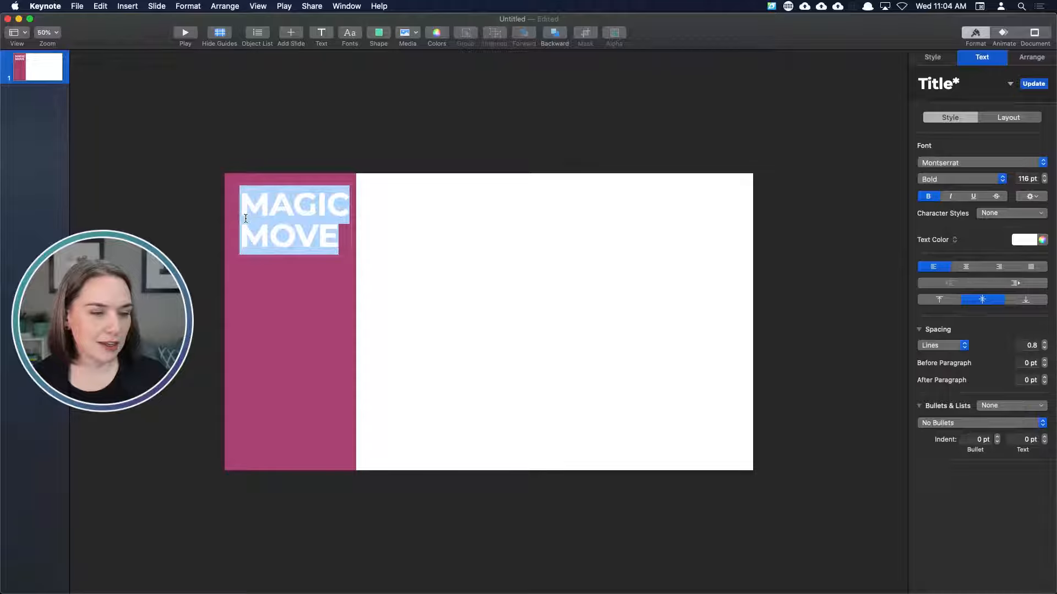
pyautogui.click(966, 267)
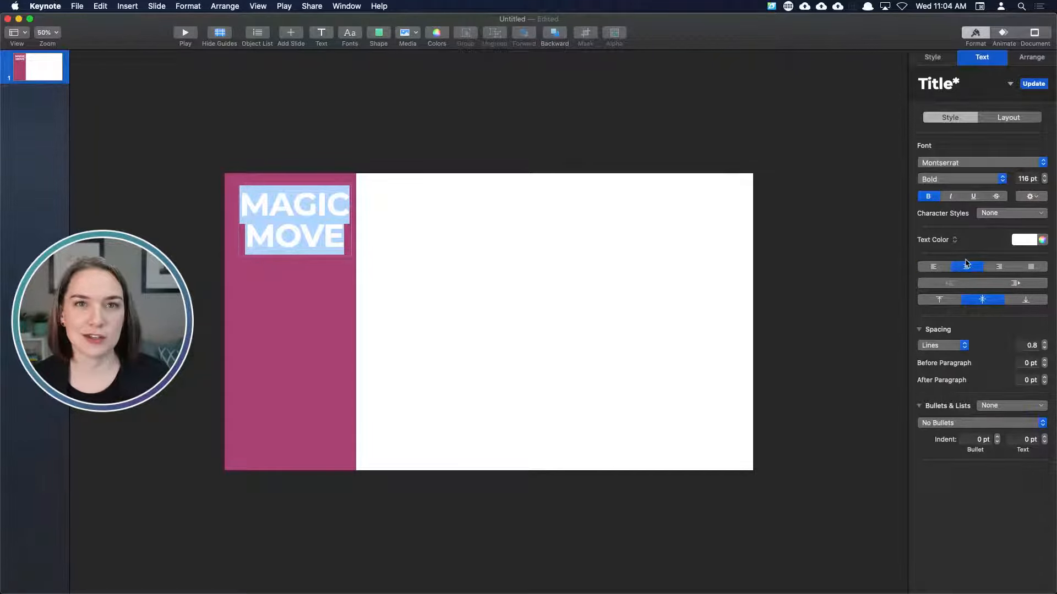
pyautogui.click(610, 129)
pyautogui.moveTo(288, 229); pyautogui.dragTo(286, 229)
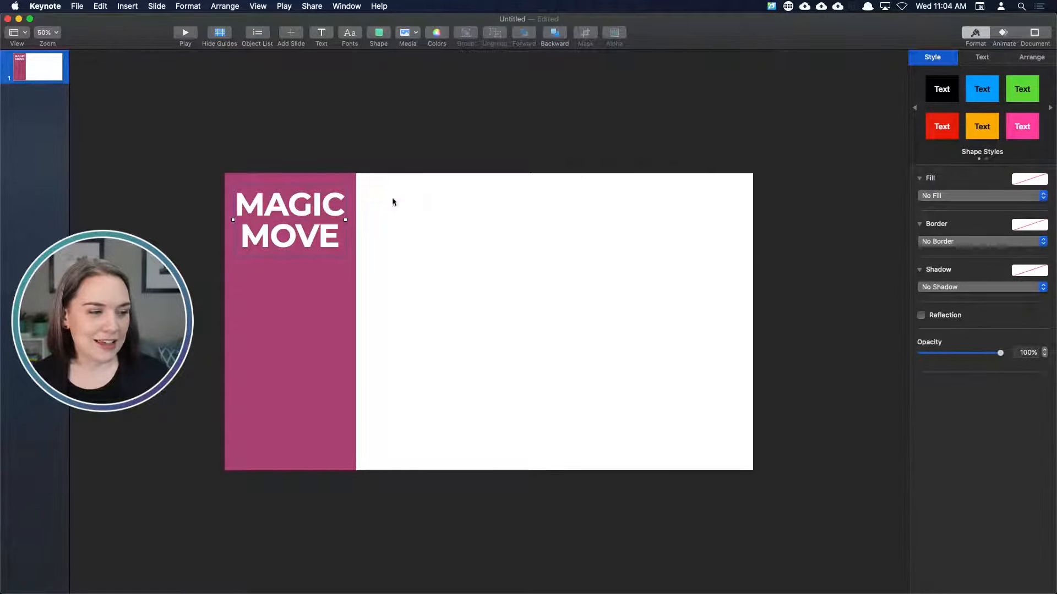
# - Add another text box in the Title Small style, formatted in Montserrat Medium with white text
pyautogui.click(322, 34)
pyautogui.click(929, 82)
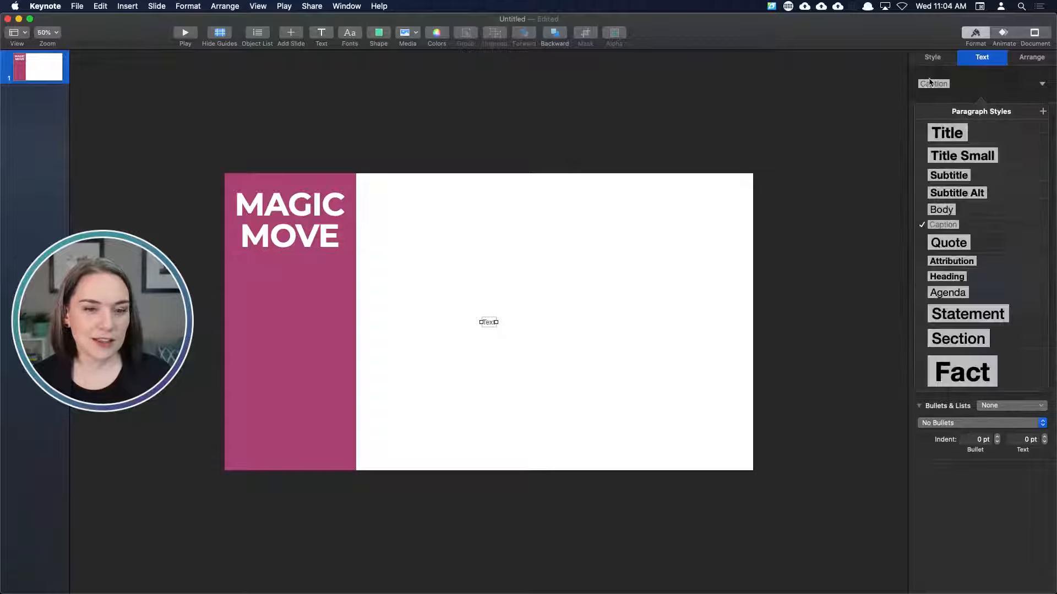
pyautogui.click(968, 156)
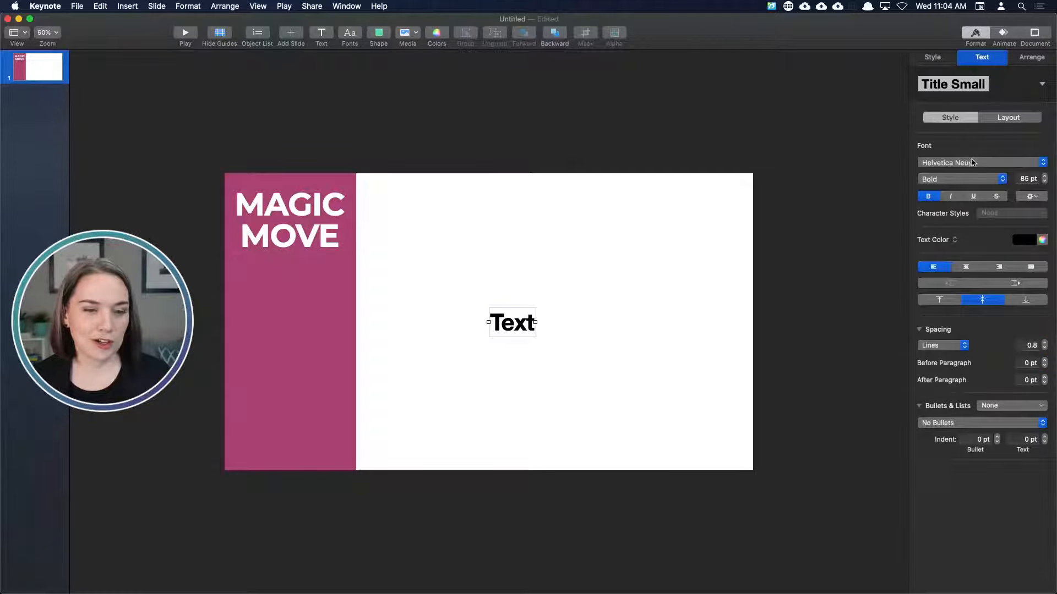
pyautogui.click(942, 164)
pyautogui.click(943, 150)
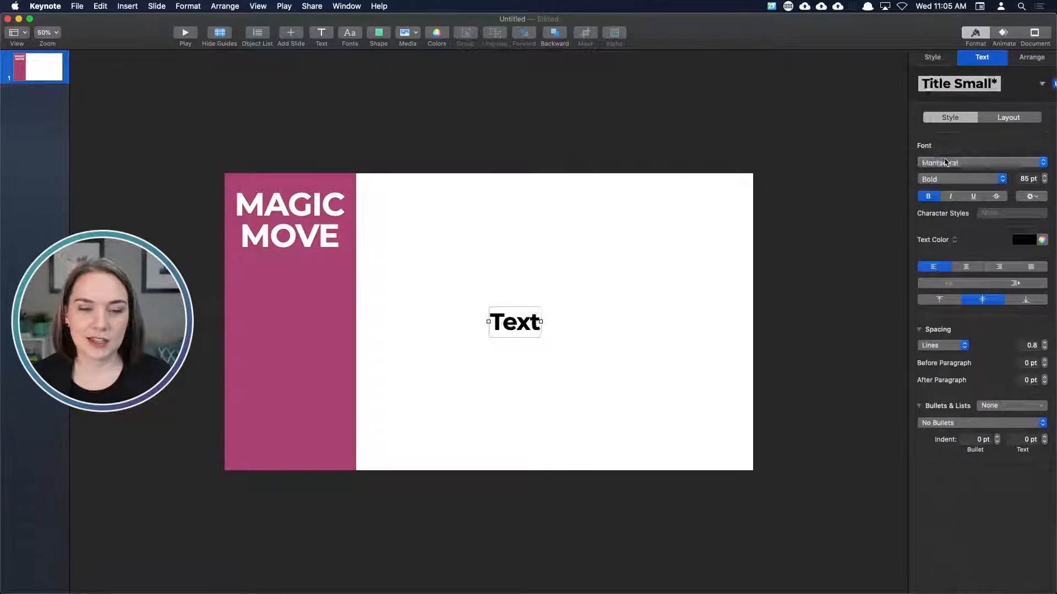
pyautogui.click(947, 183)
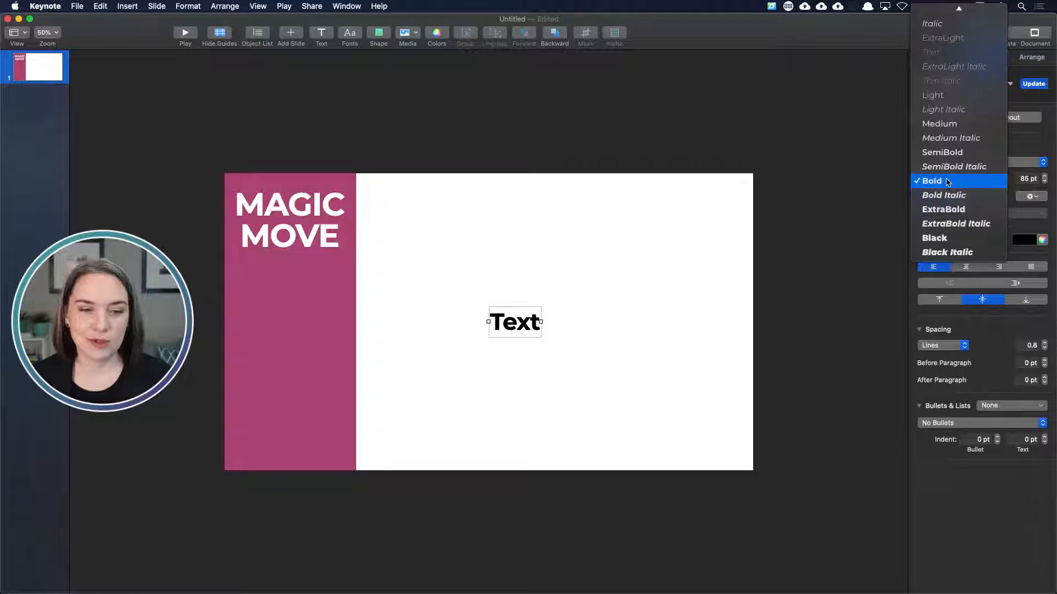
pyautogui.click(949, 130)
pyautogui.click(1027, 241)
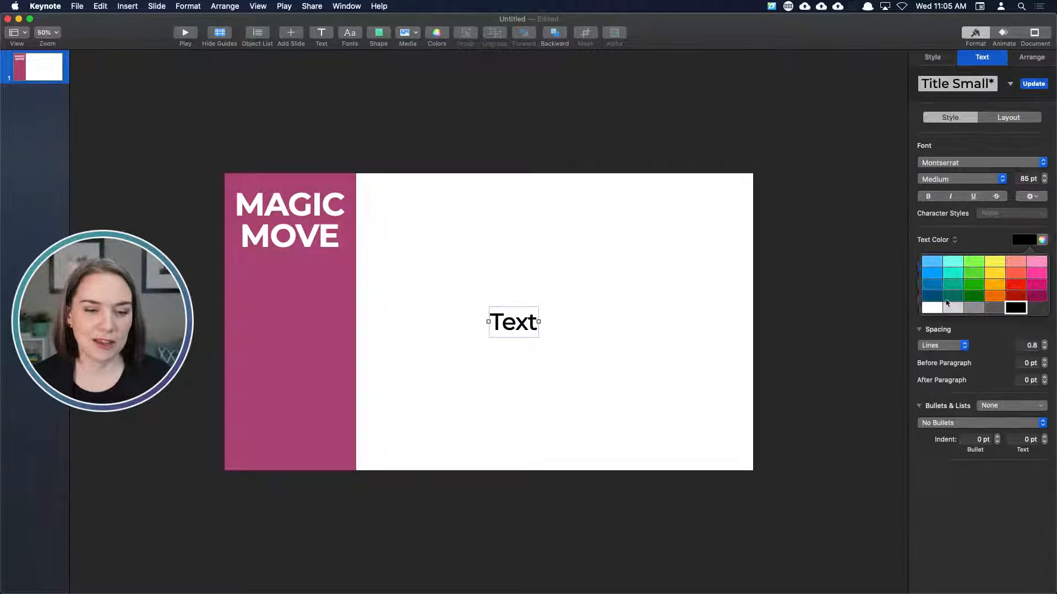
pyautogui.click(930, 309)
# - Place the new text box in the sidebar below the heading and change its text to "Side Bar"
pyautogui.moveTo(514, 328); pyautogui.dragTo(288, 303)
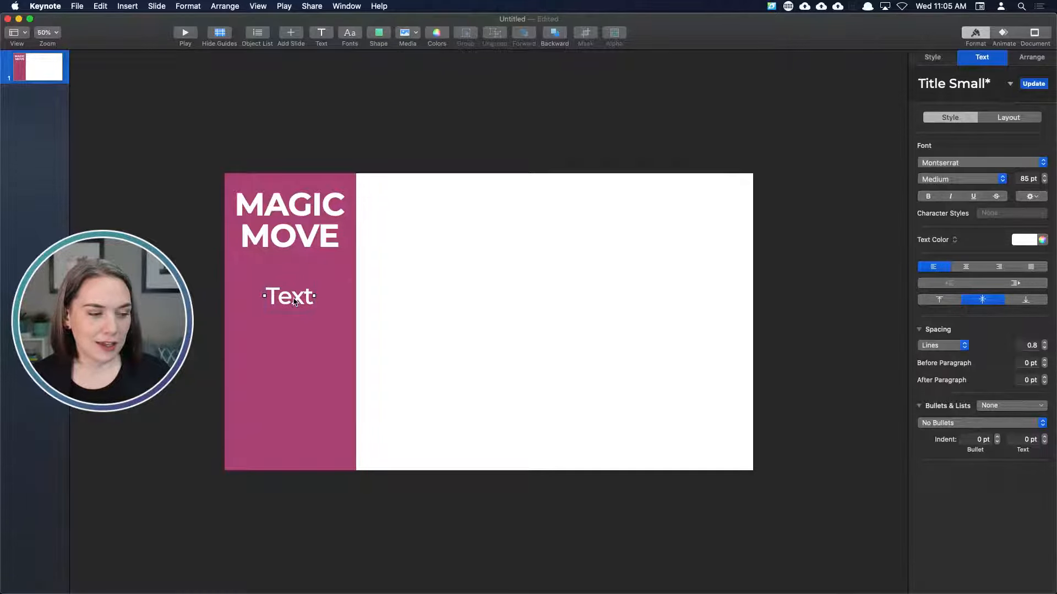
pyautogui.doubleClick(295, 300)
pyautogui.press('BackSpace')
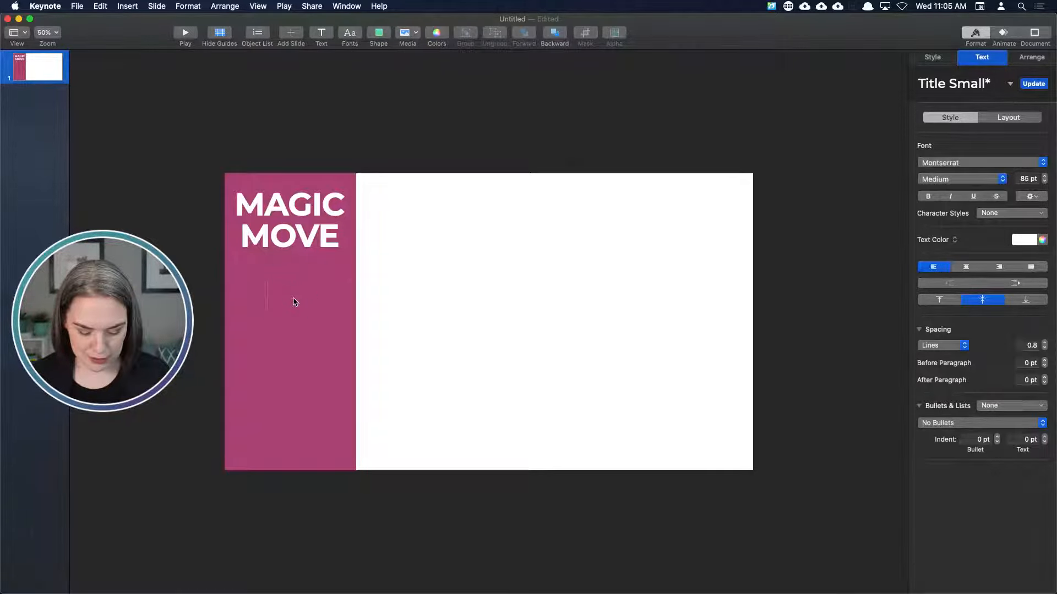
pyautogui.write('Side Bar')
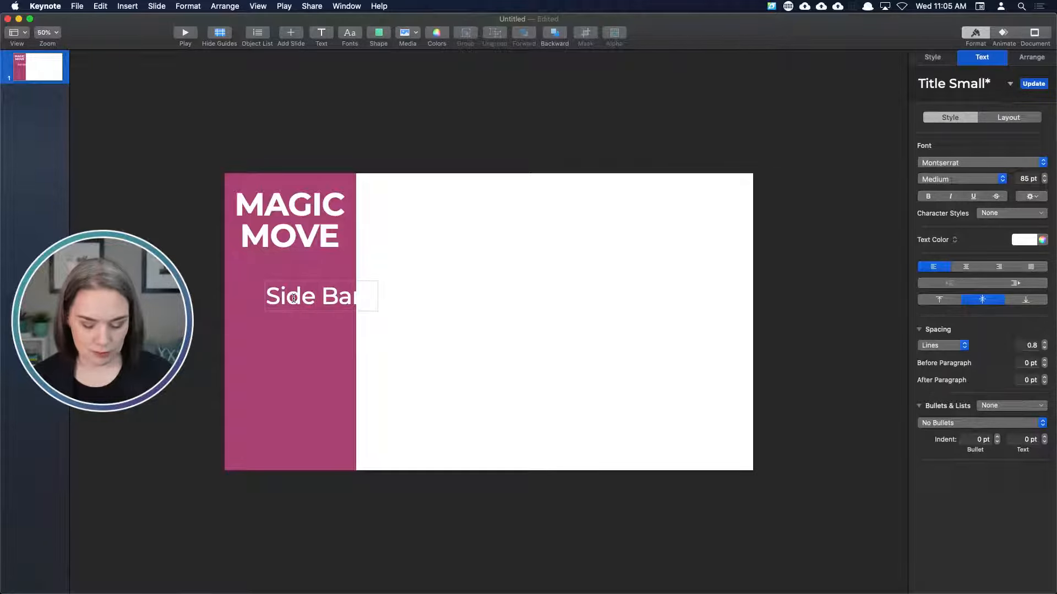
pyautogui.click(320, 337)
# - Centre the "Side Bar" label in the sidebar, then duplicate it below as a centred label reading "CTA"
pyautogui.moveTo(324, 304); pyautogui.dragTo(248, 344)
pyautogui.write('CTA')
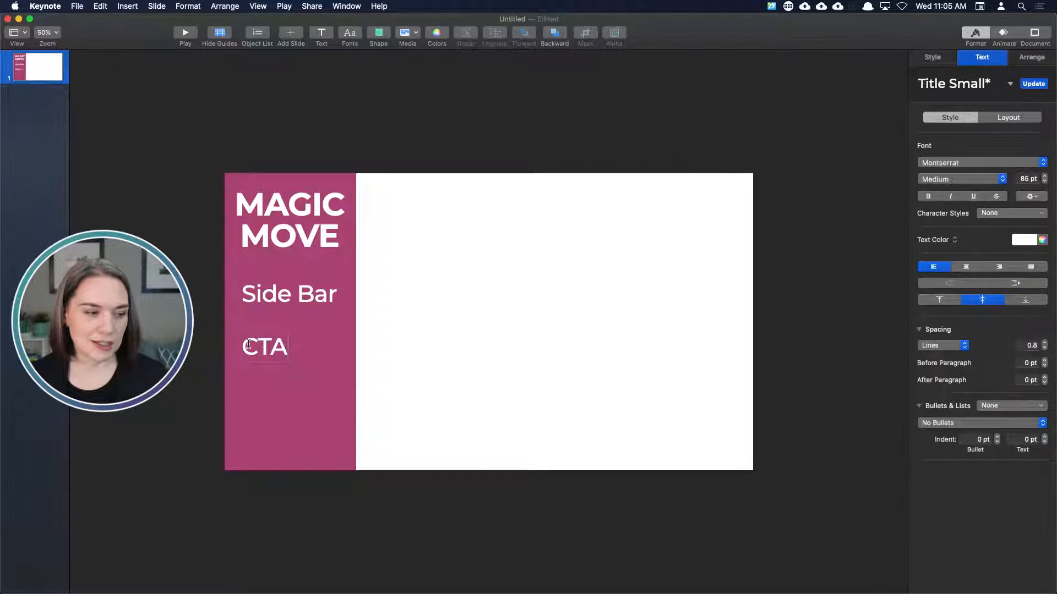
pyautogui.press('Escape')
pyautogui.moveTo(282, 366); pyautogui.dragTo(305, 365)
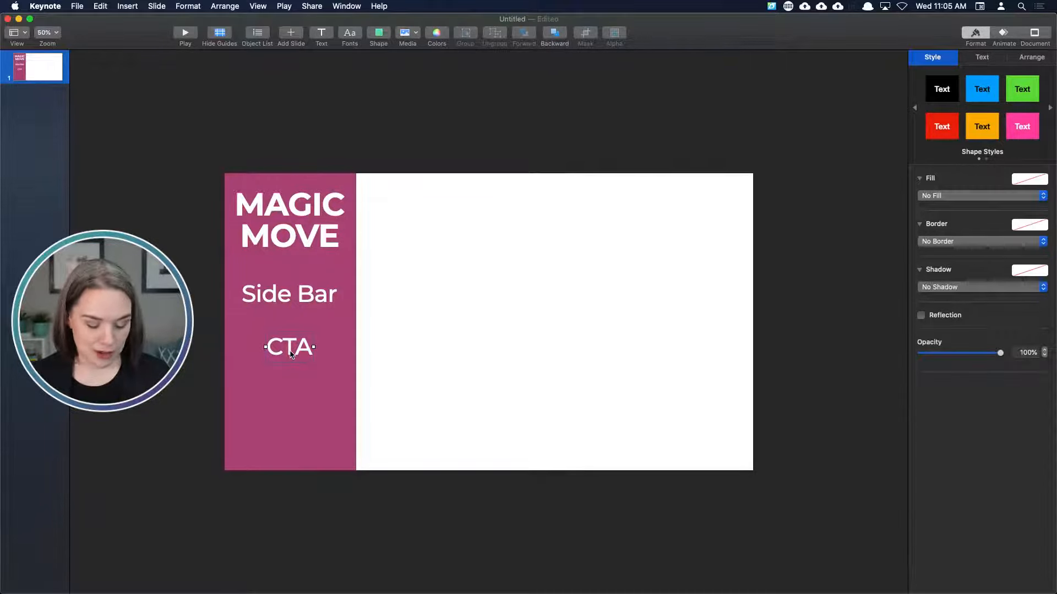
# - Duplicate the "CTA" label below itself in the sidebar and change the copy's text to "Full Screen"
pyautogui.moveTo(287, 355); pyautogui.dragTo(295, 406)
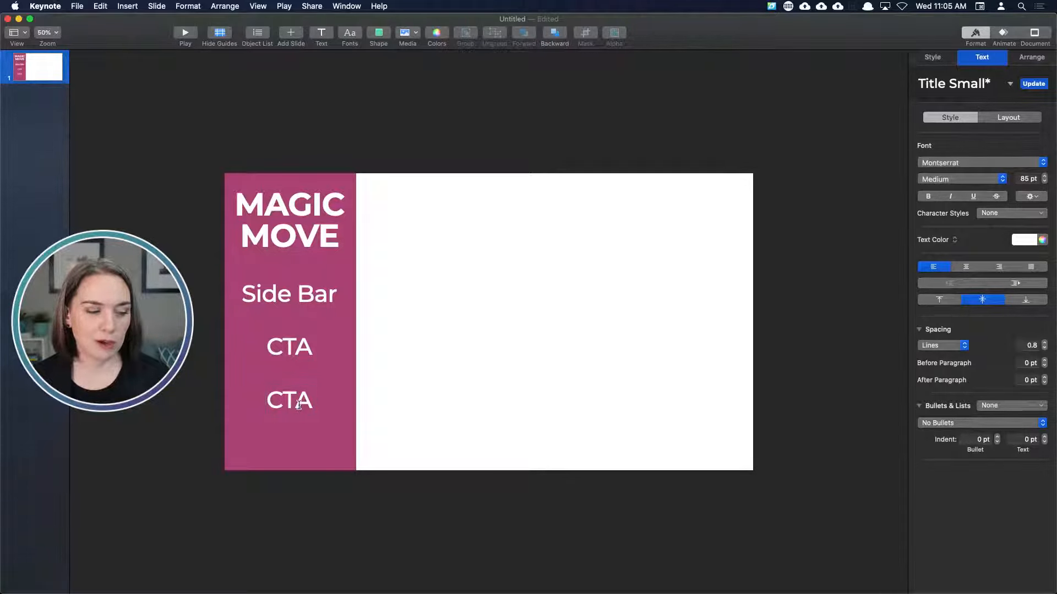
pyautogui.moveTo(311, 404); pyautogui.dragTo(272, 403)
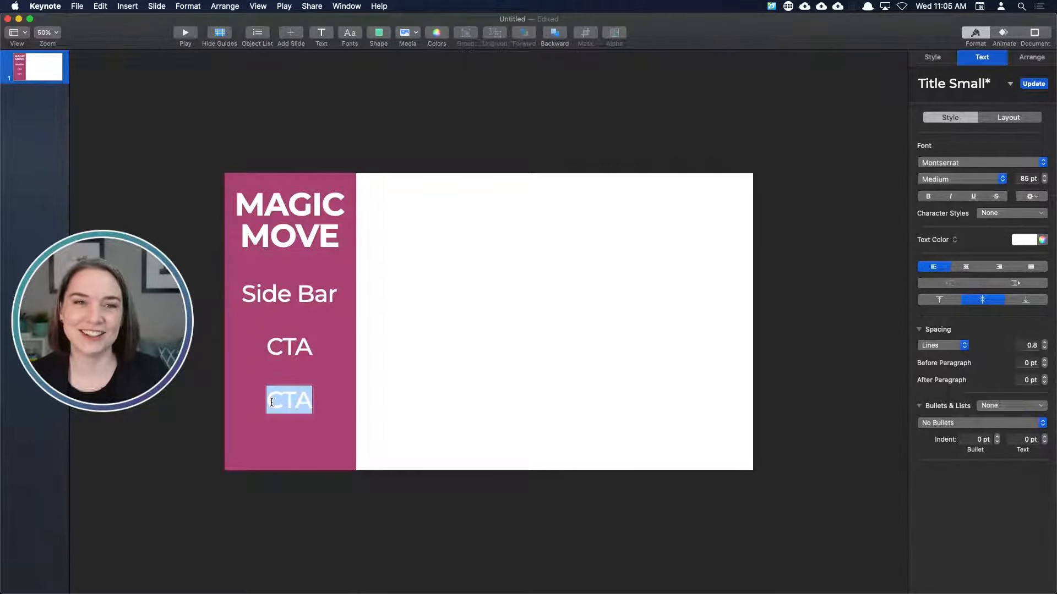
pyautogui.write('Ful')
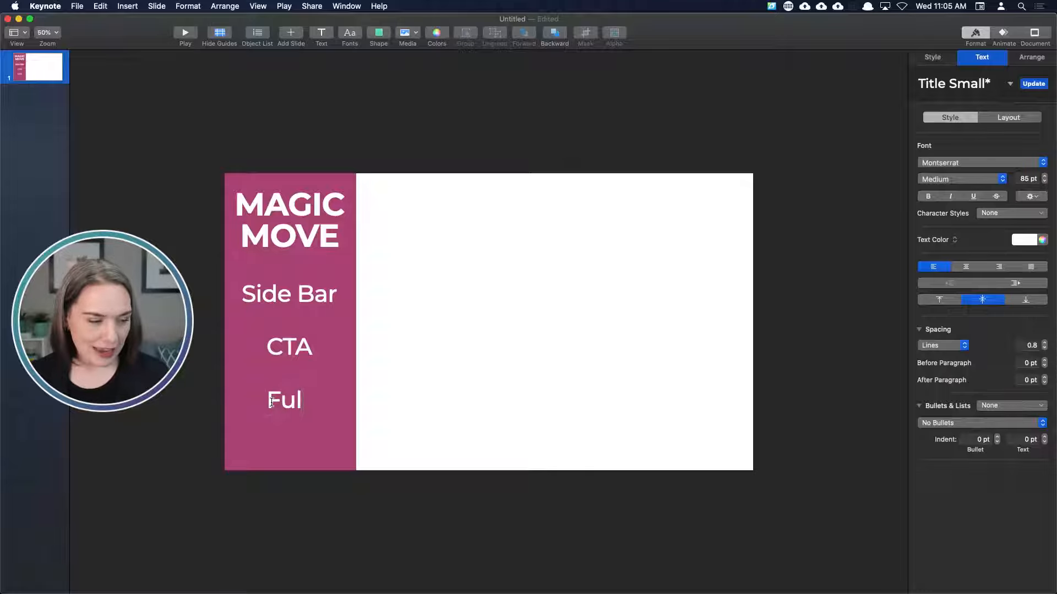
pyautogui.write('l Screen')
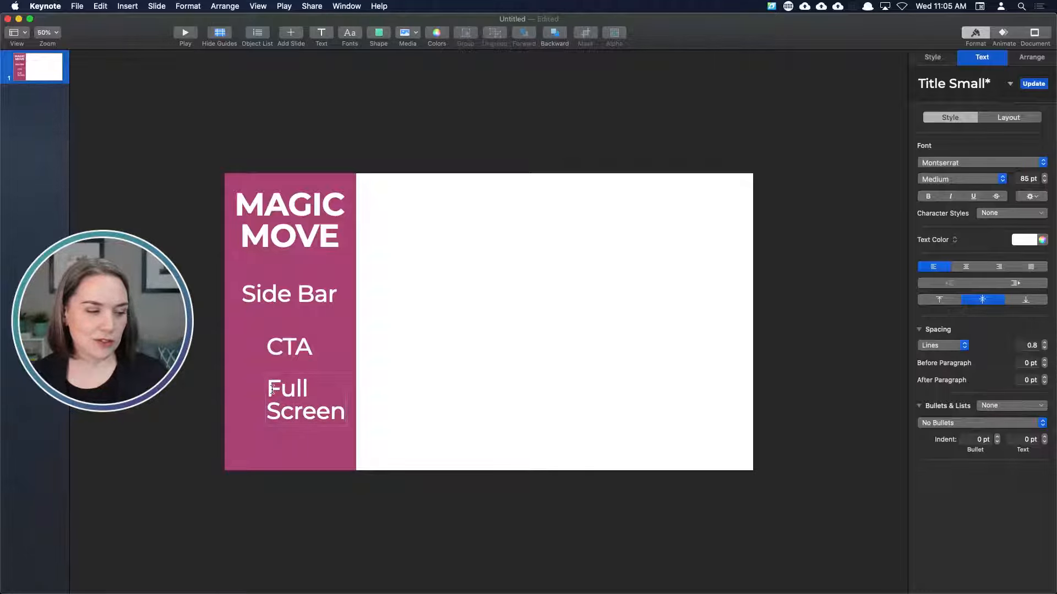
# - Centre-align the "Full Screen" text and centre its box in the sidebar below "CTA"
pyautogui.moveTo(267, 382); pyautogui.dragTo(346, 409)
pyautogui.click(966, 266)
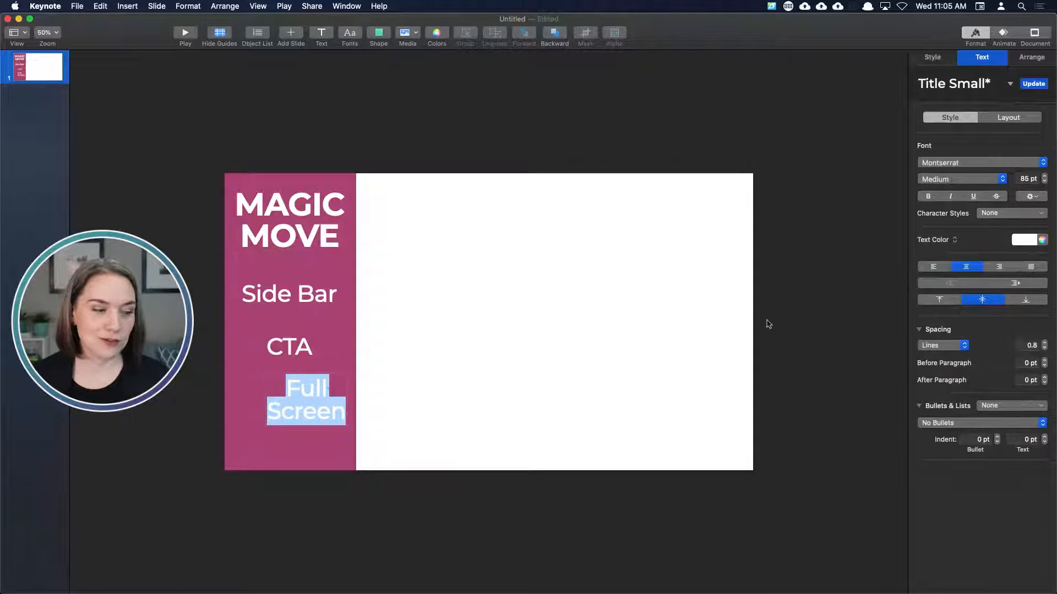
pyautogui.click(315, 409)
pyautogui.click(323, 451)
pyautogui.moveTo(318, 411); pyautogui.dragTo(300, 423)
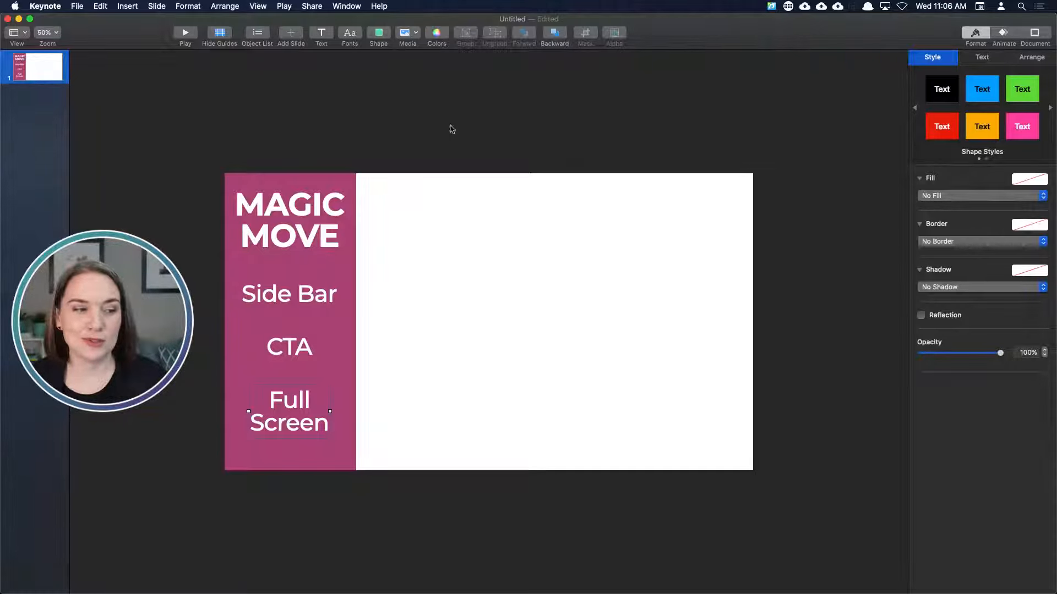
# - Set the slide background to No Fill and duplicate the slide
pyautogui.click(515, 130)
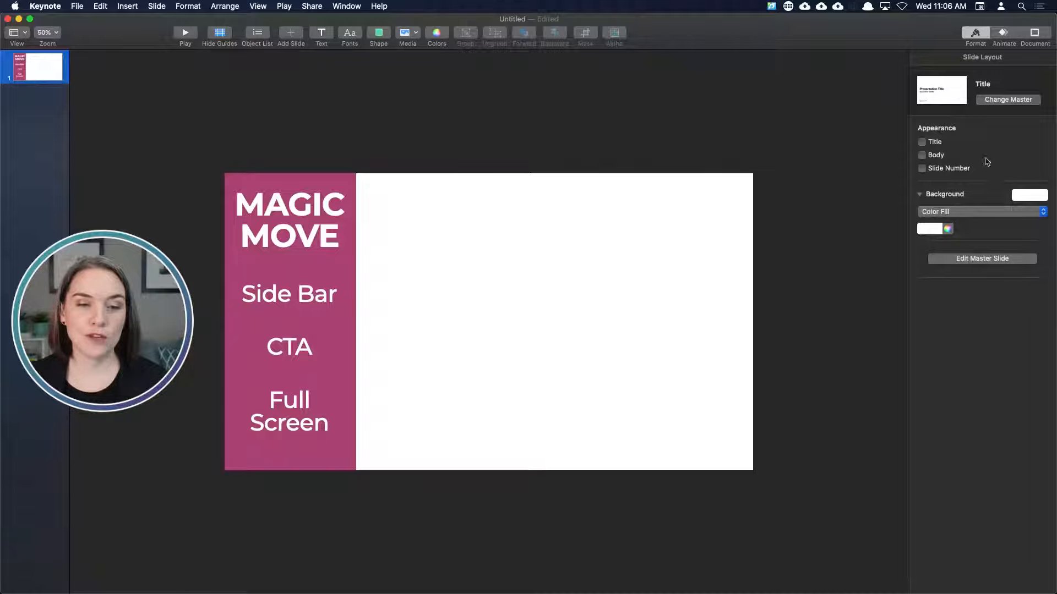
pyautogui.click(955, 214)
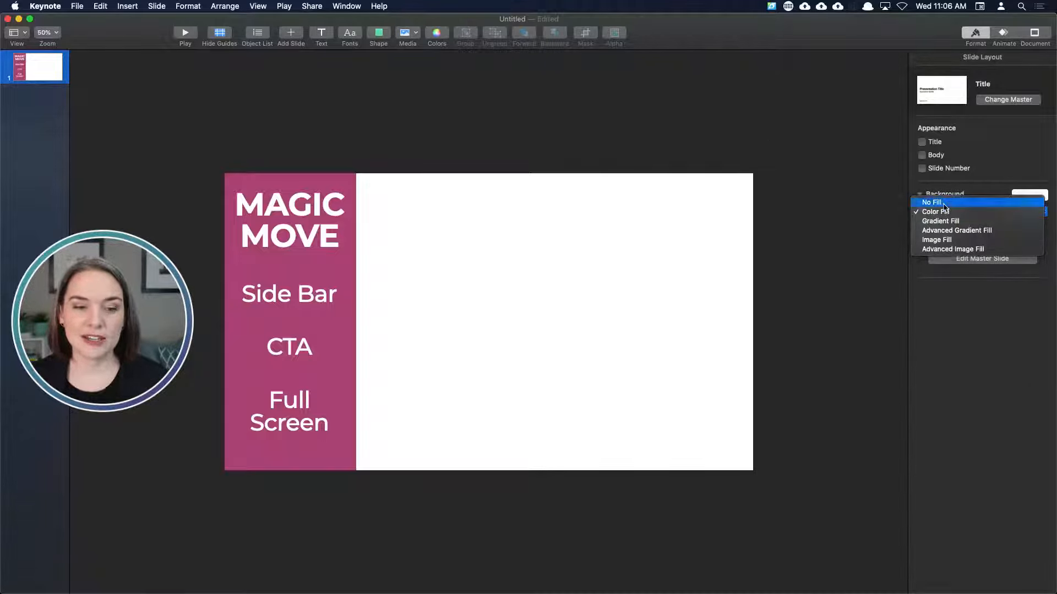
pyautogui.click(944, 205)
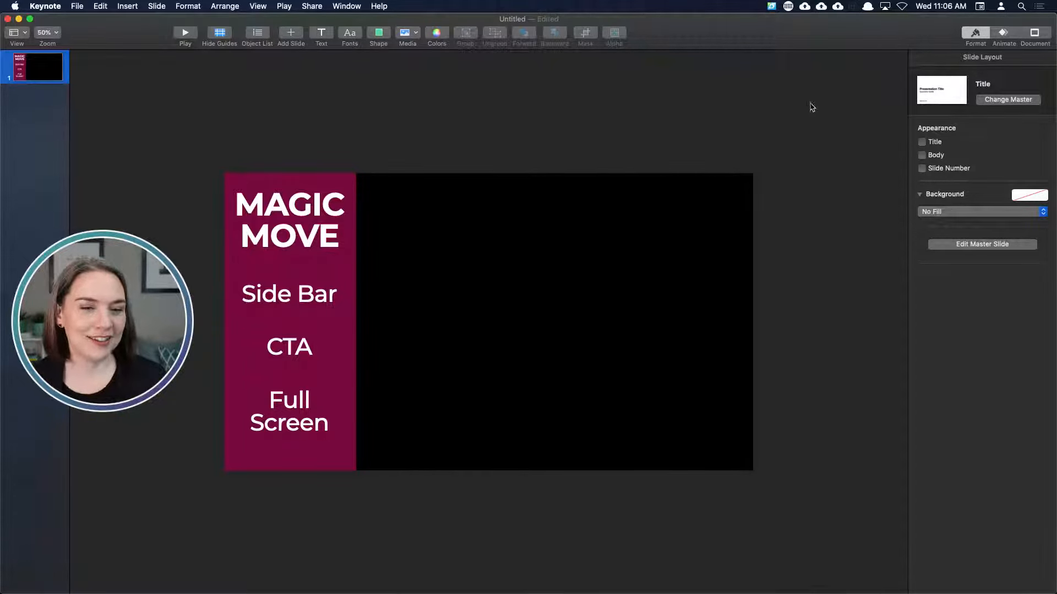
pyautogui.rightClick(47, 70)
pyautogui.click(71, 168)
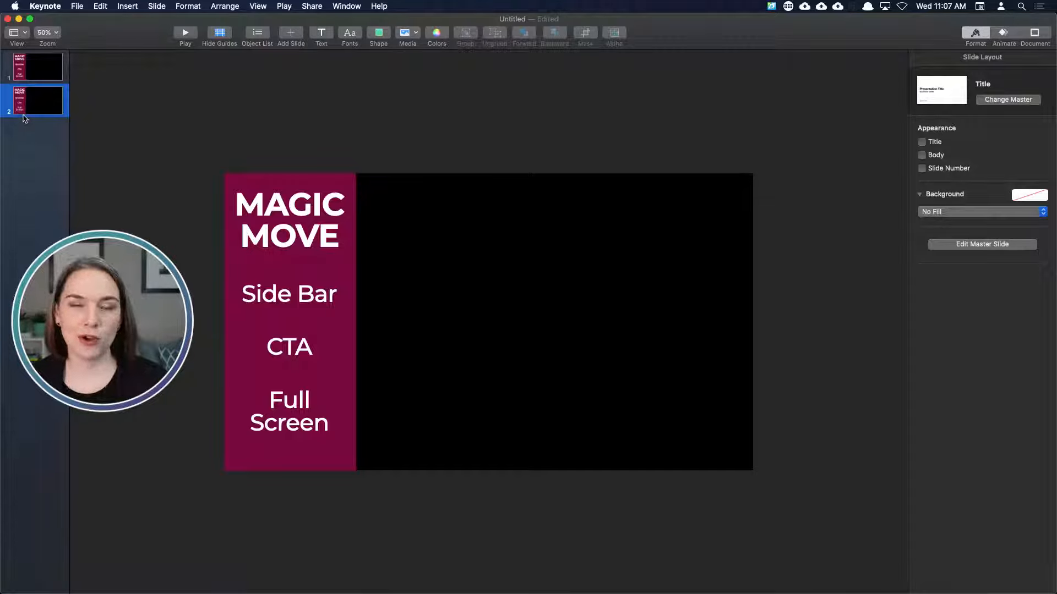
# - On slide 1, move the "MAGIC MOVE" heading above the slide and the three labels together off its left edge
pyautogui.click(37, 77)
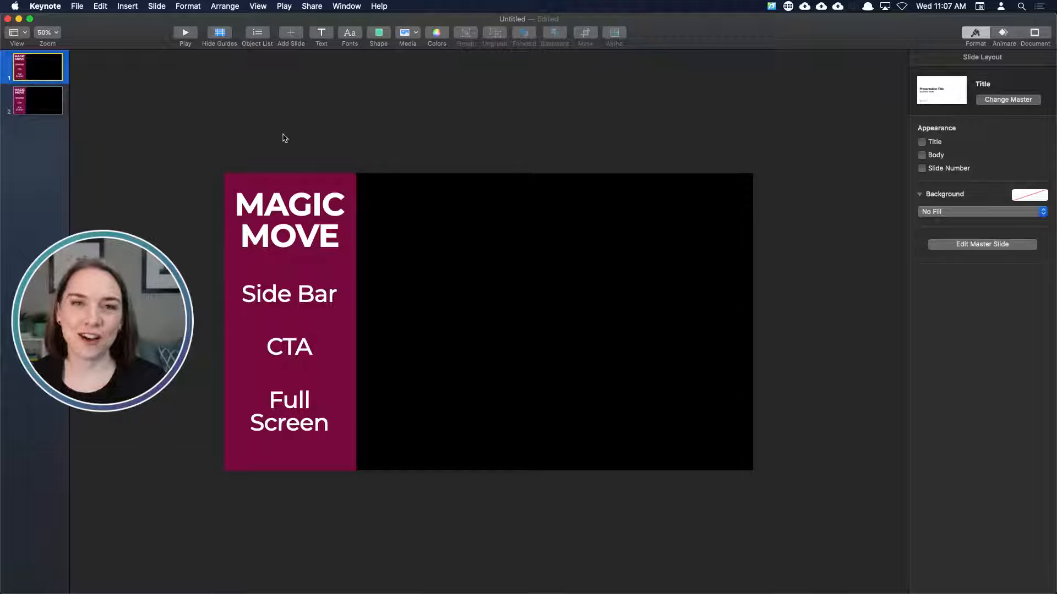
pyautogui.click(299, 232)
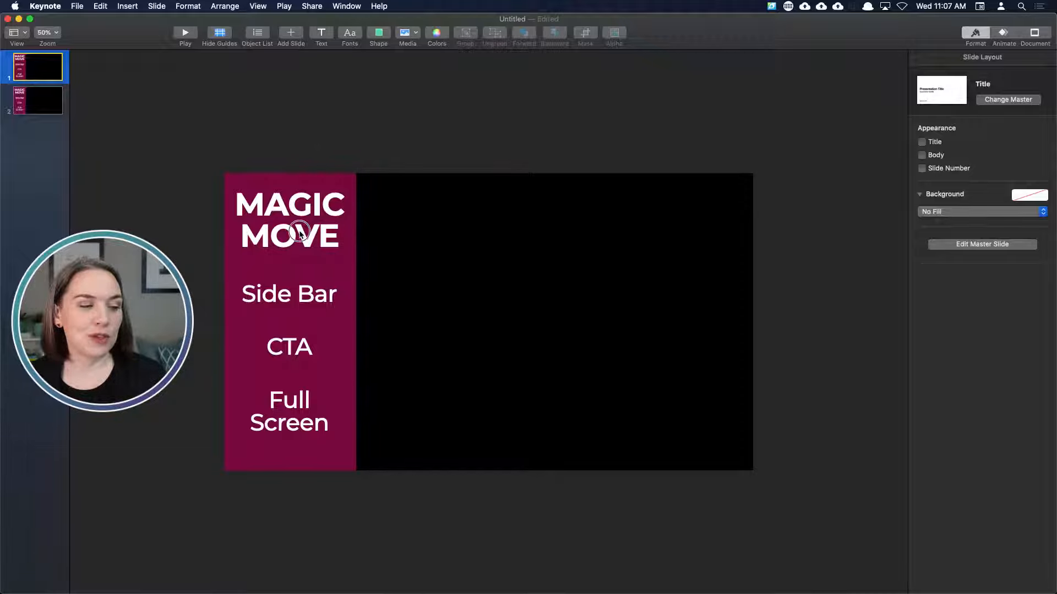
pyautogui.moveTo(299, 232); pyautogui.dragTo(303, 128)
pyautogui.click(301, 286)
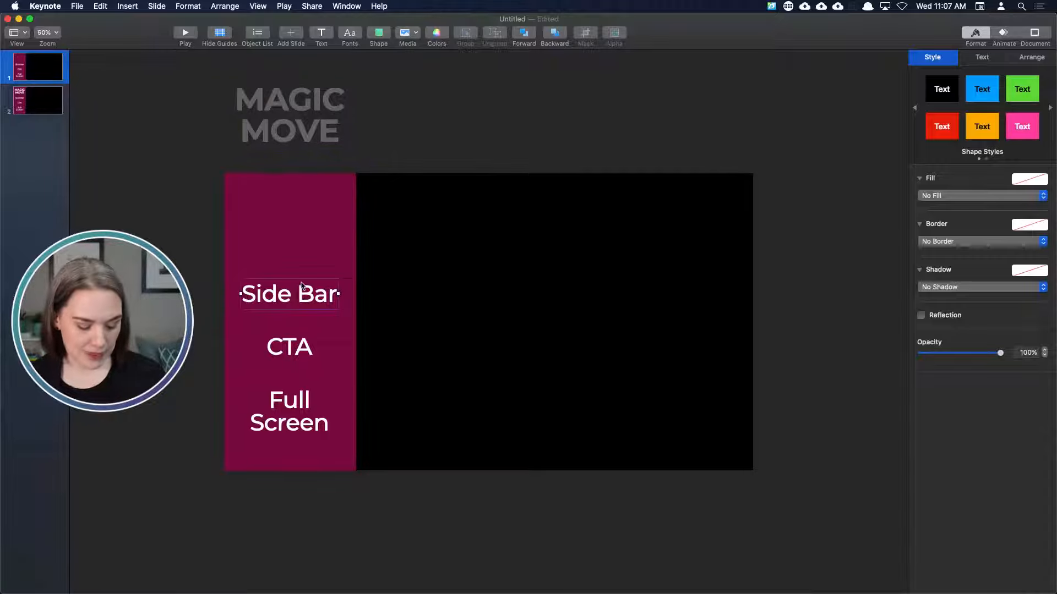
pyautogui.keyDown('shift'); pyautogui.click(309, 348); pyautogui.keyUp('shift')
pyautogui.keyDown('shift'); pyautogui.click(309, 413); pyautogui.keyUp('shift')
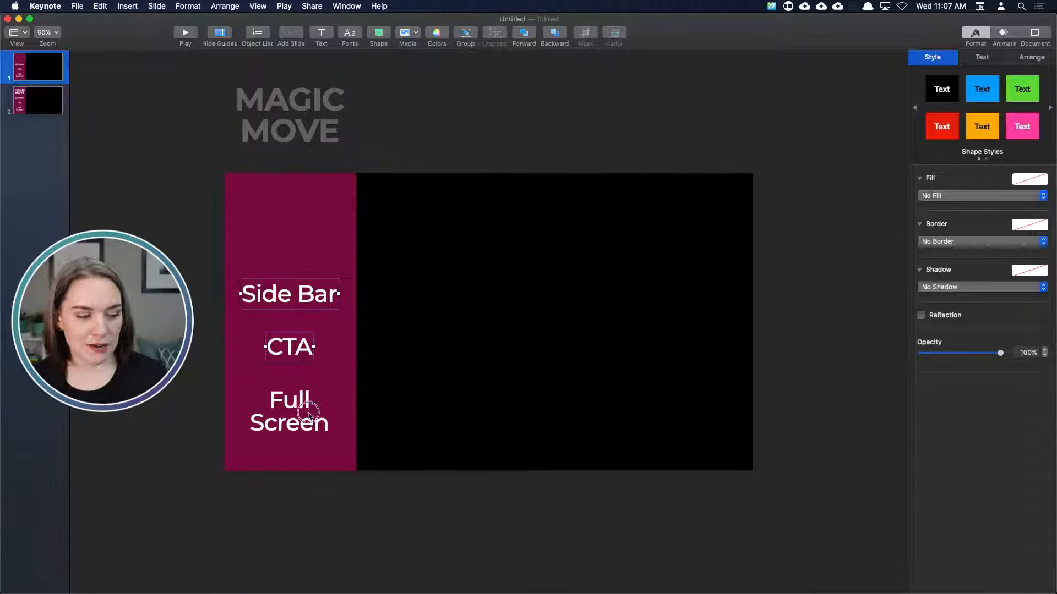
pyautogui.moveTo(299, 346); pyautogui.dragTo(142, 350)
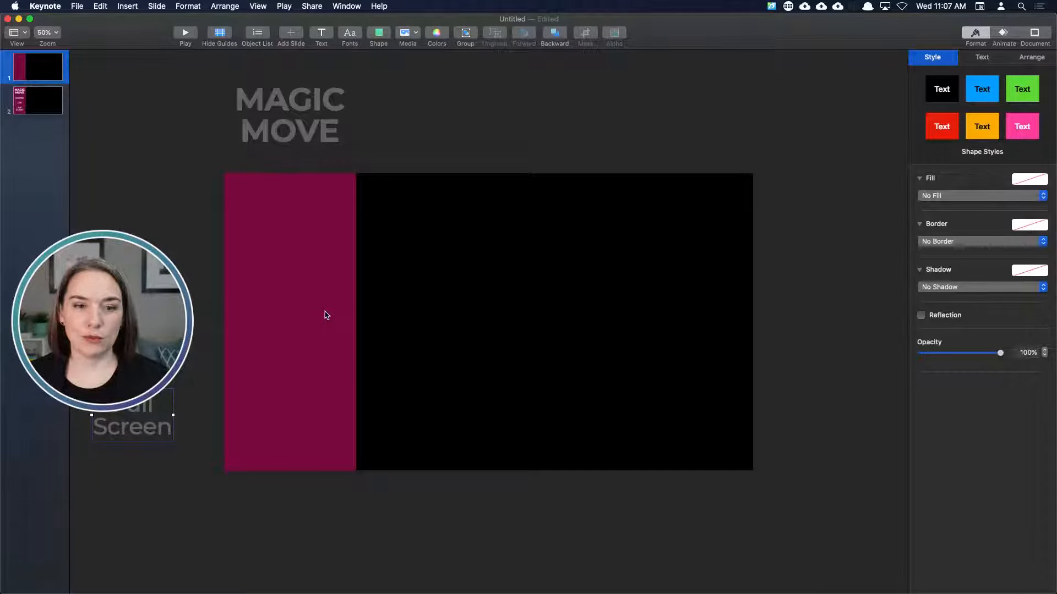
# - Examine the available slide transition effects and the build-in effects offered for the "MAGIC MOVE" heading
pyautogui.click(750, 117)
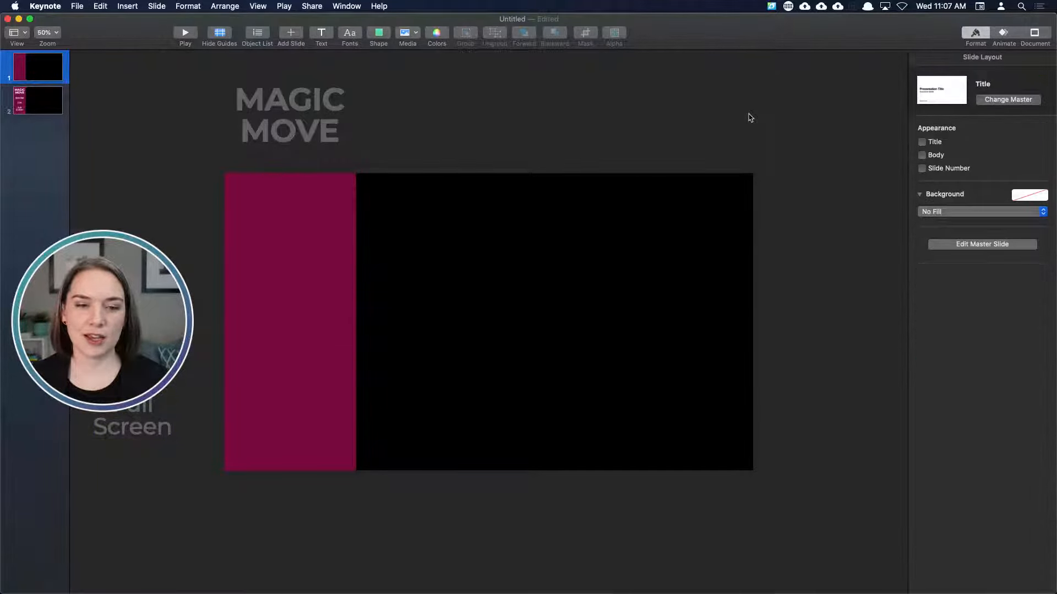
pyautogui.click(1004, 34)
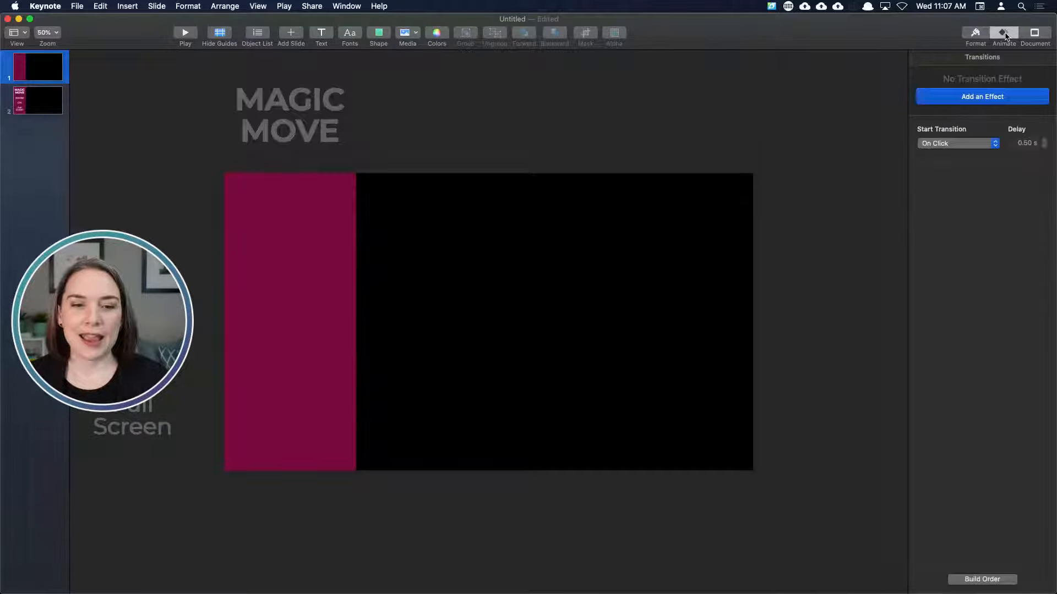
pyautogui.click(985, 98)
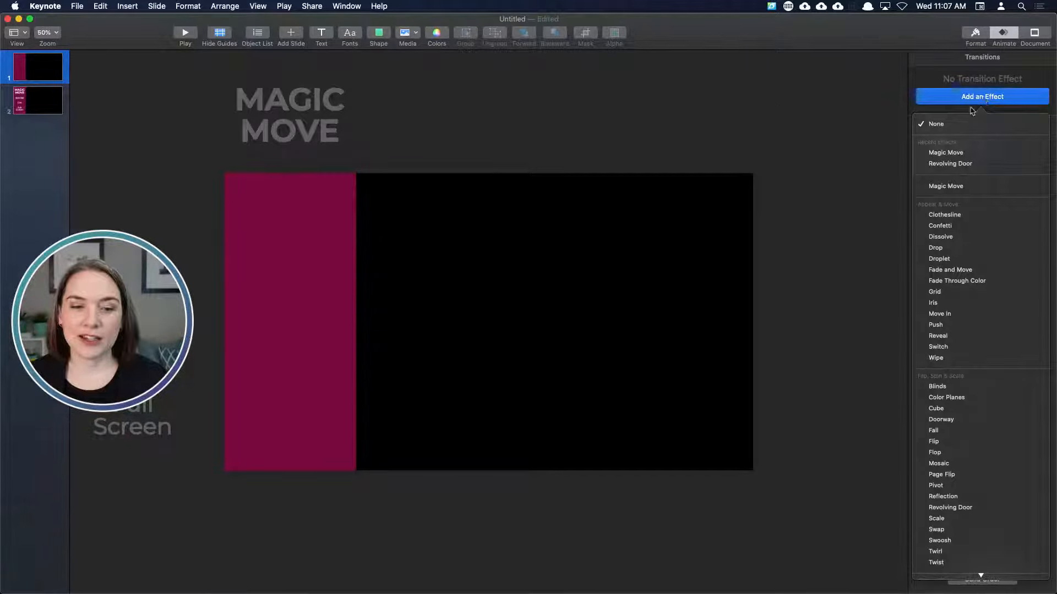
pyautogui.click(784, 136)
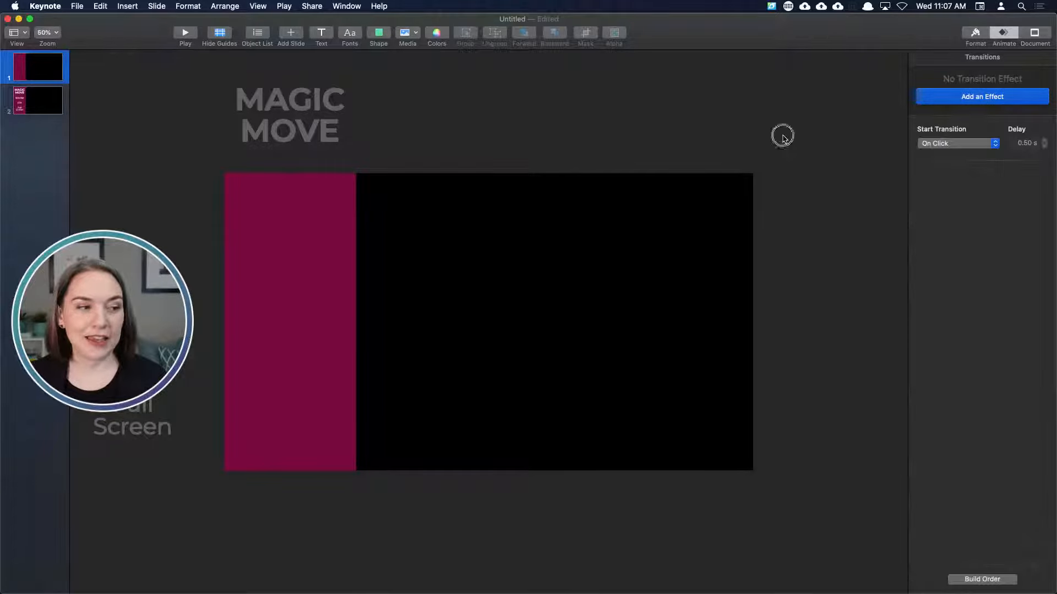
pyautogui.click(294, 120)
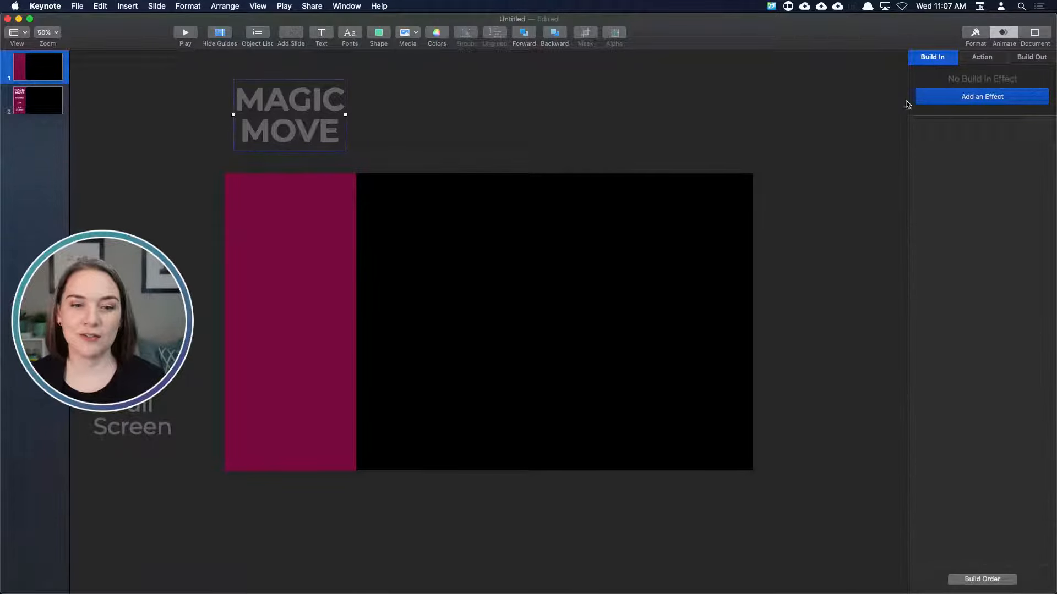
pyautogui.click(991, 99)
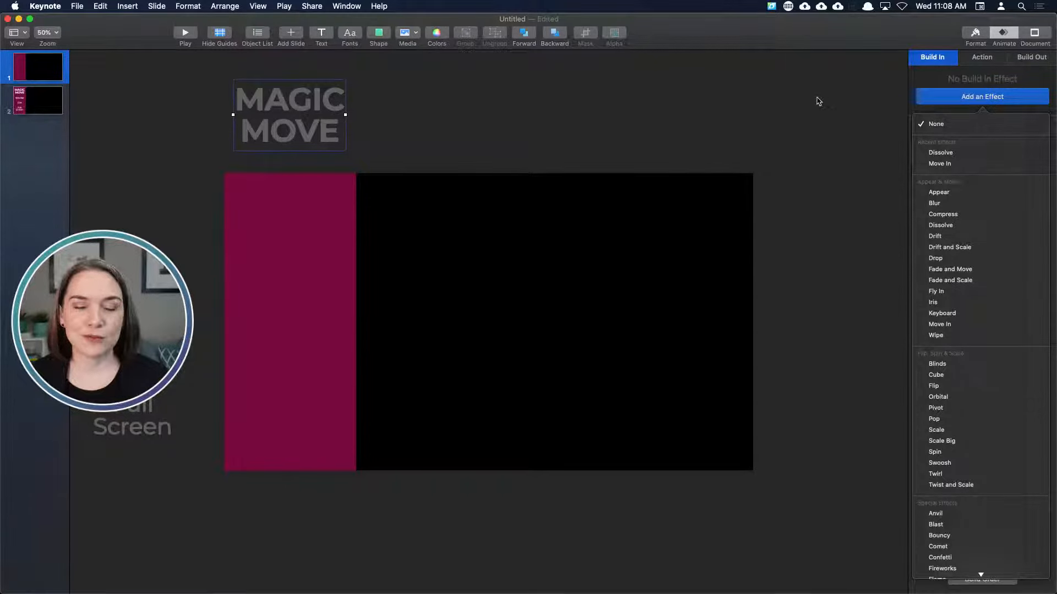
pyautogui.click(795, 103)
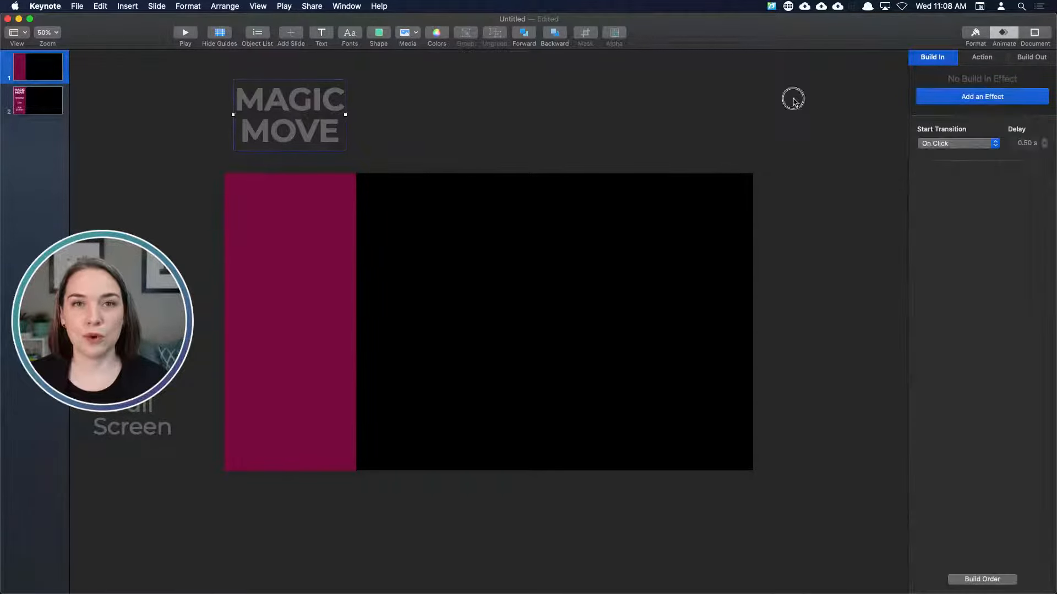
# - Apply the Magic Move transition to slide 1 and compare the layouts of slides 1 and 2
pyautogui.click(972, 97)
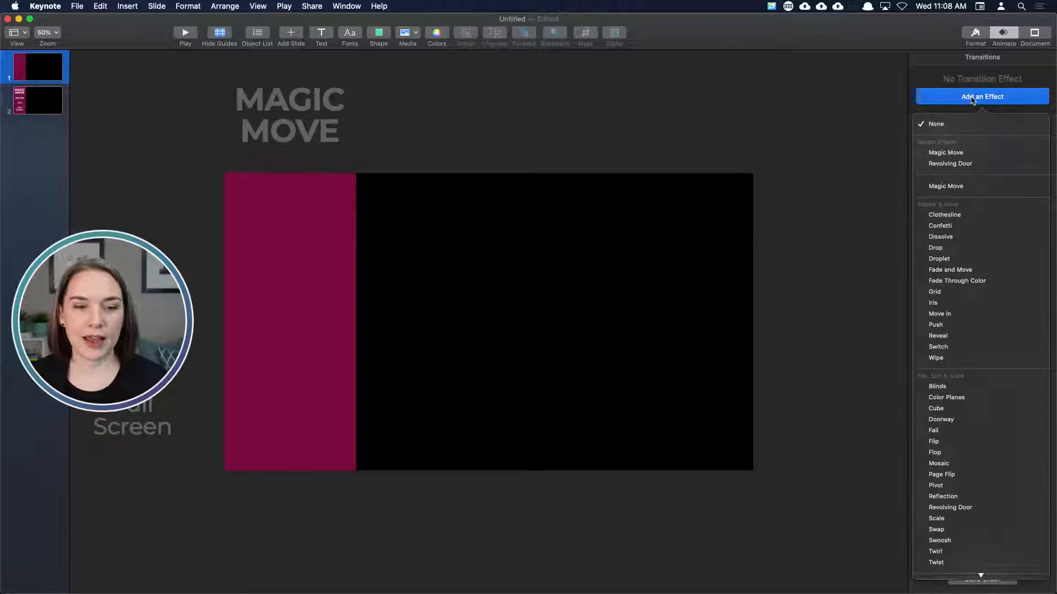
pyautogui.click(956, 154)
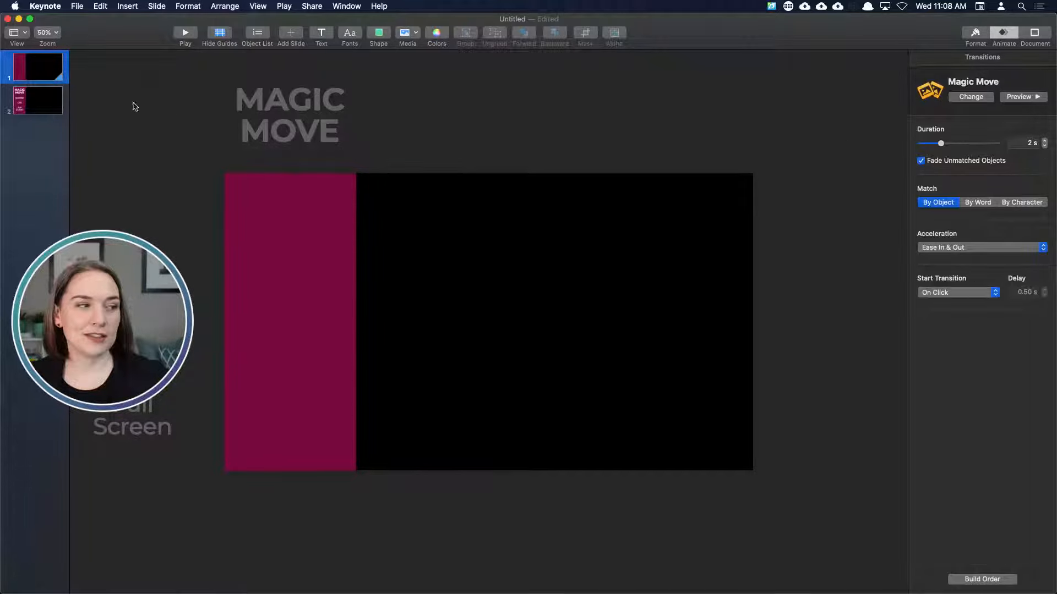
pyautogui.click(47, 109)
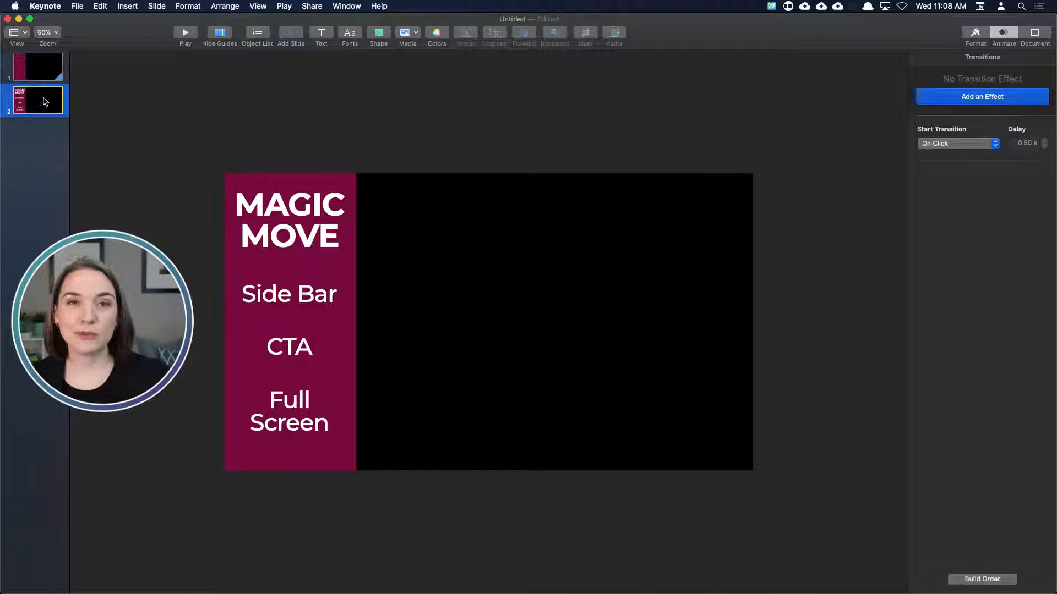
pyautogui.click(53, 73)
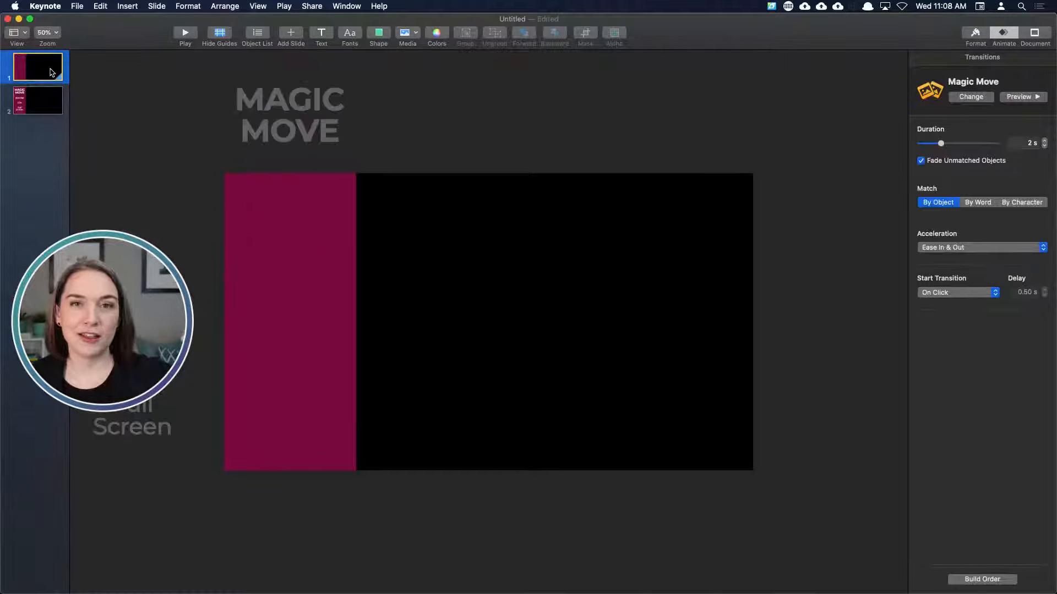
pyautogui.click(43, 106)
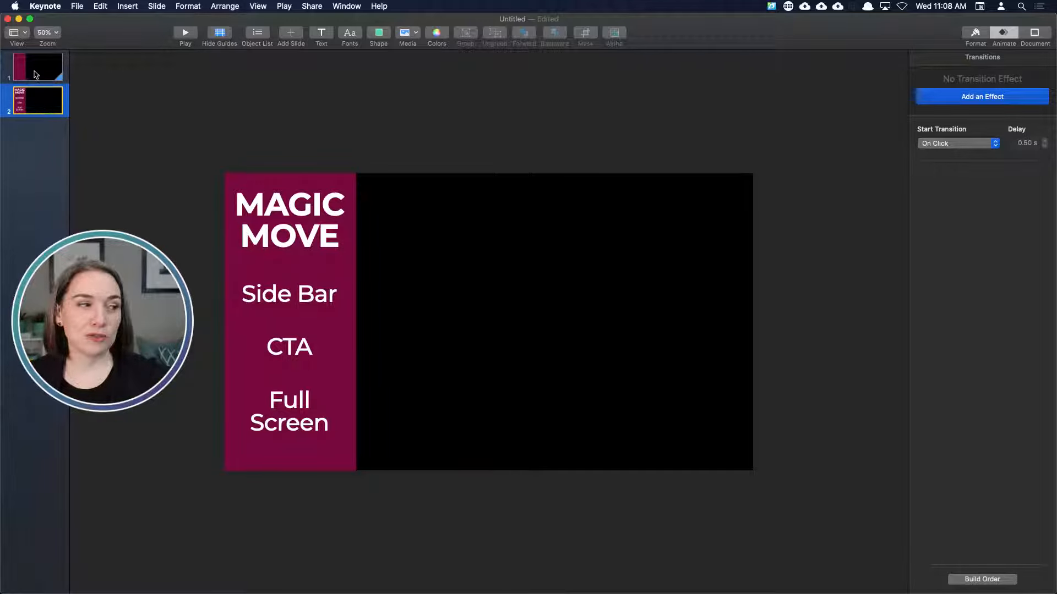
pyautogui.click(34, 73)
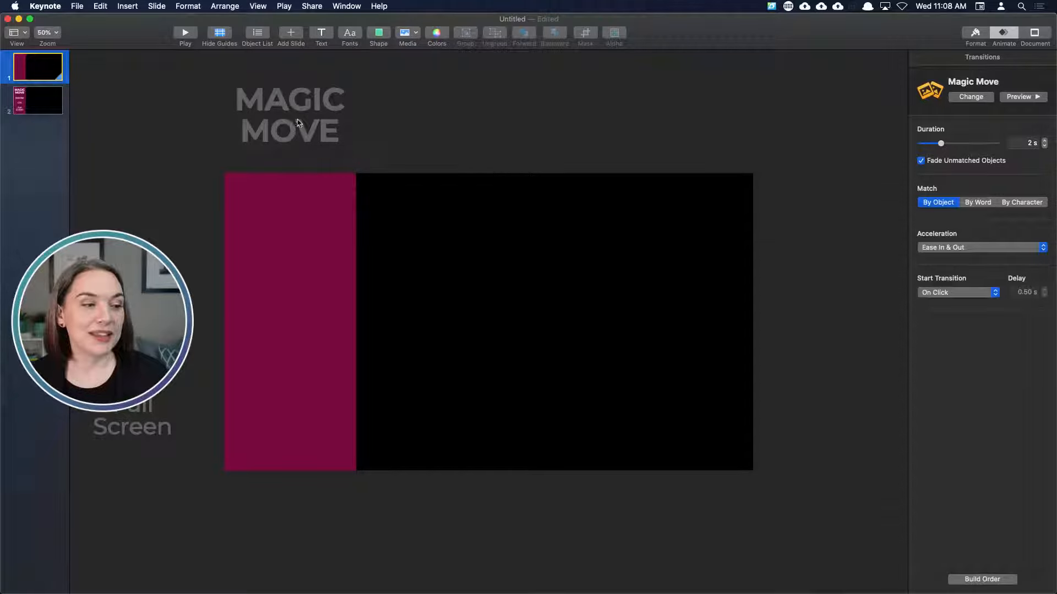
# - Move the "MAGIC MOVE" heading well off the left edge of slide 1 and preview the Magic Move transition
pyautogui.moveTo(302, 120); pyautogui.dragTo(68, 211)
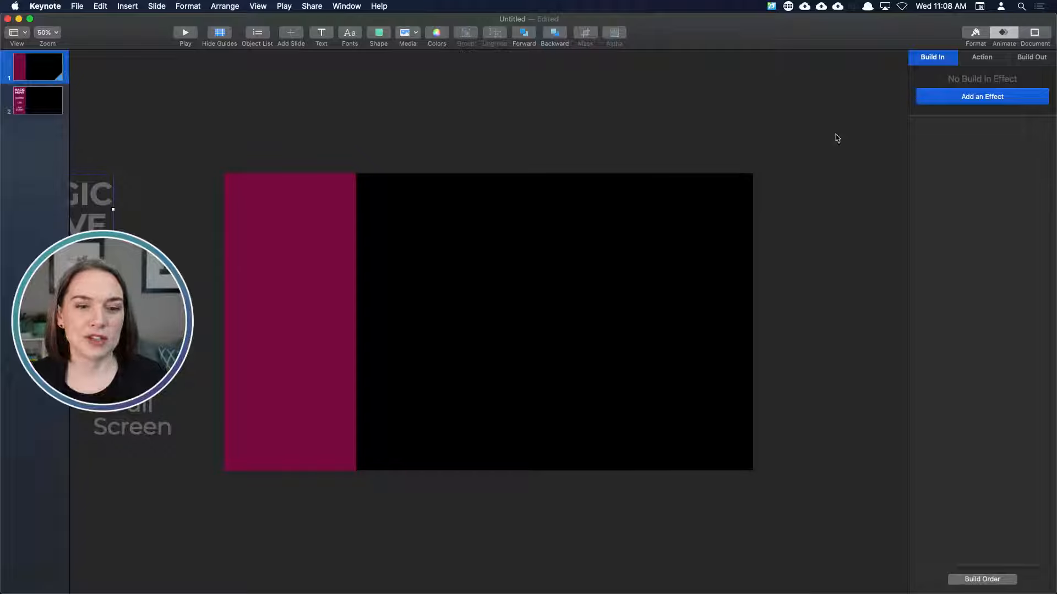
pyautogui.click(841, 98)
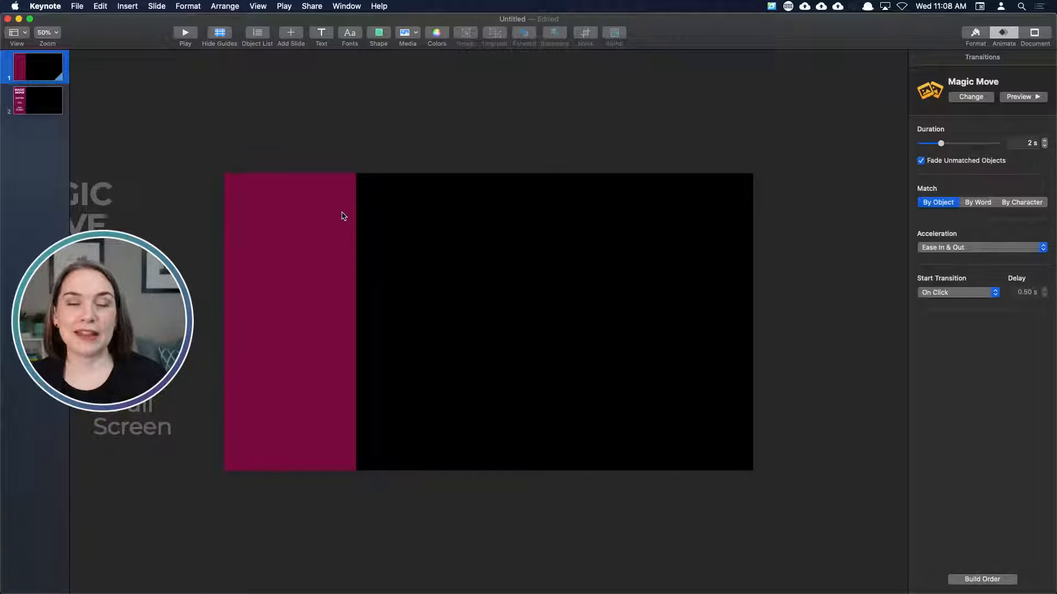
pyautogui.moveTo(96, 218); pyautogui.dragTo(54, 213)
pyautogui.click(866, 111)
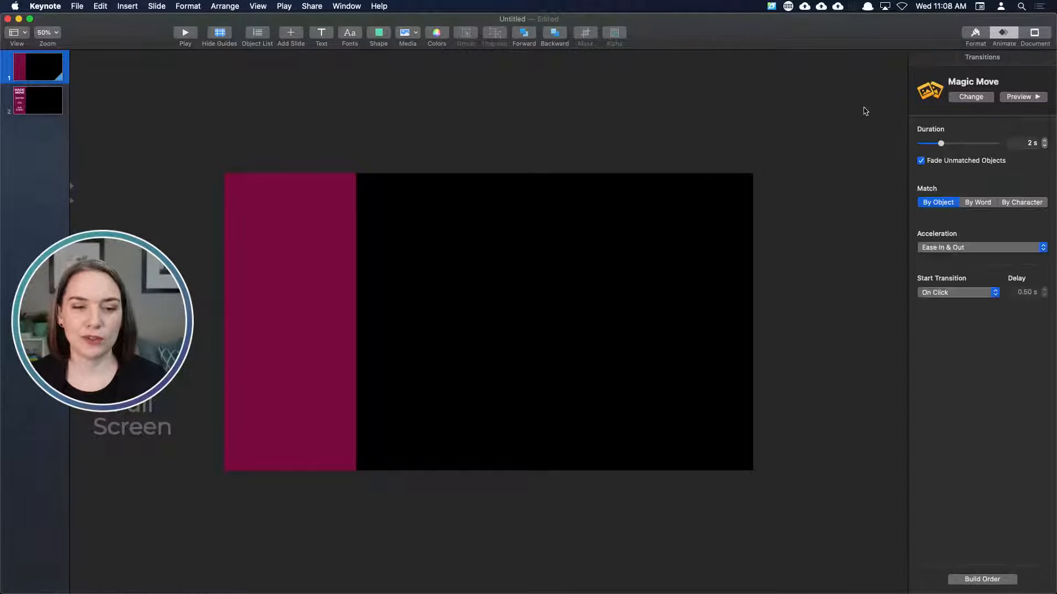
pyautogui.click(1029, 99)
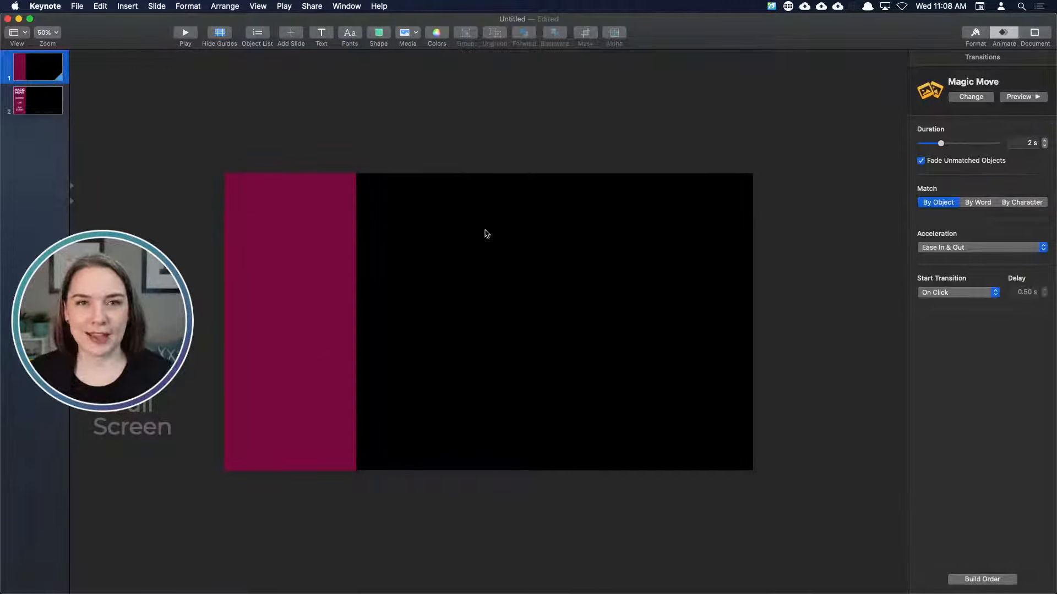
# - Set the Magic Move transition's acceleration to None and preview it again
pyautogui.click(952, 249)
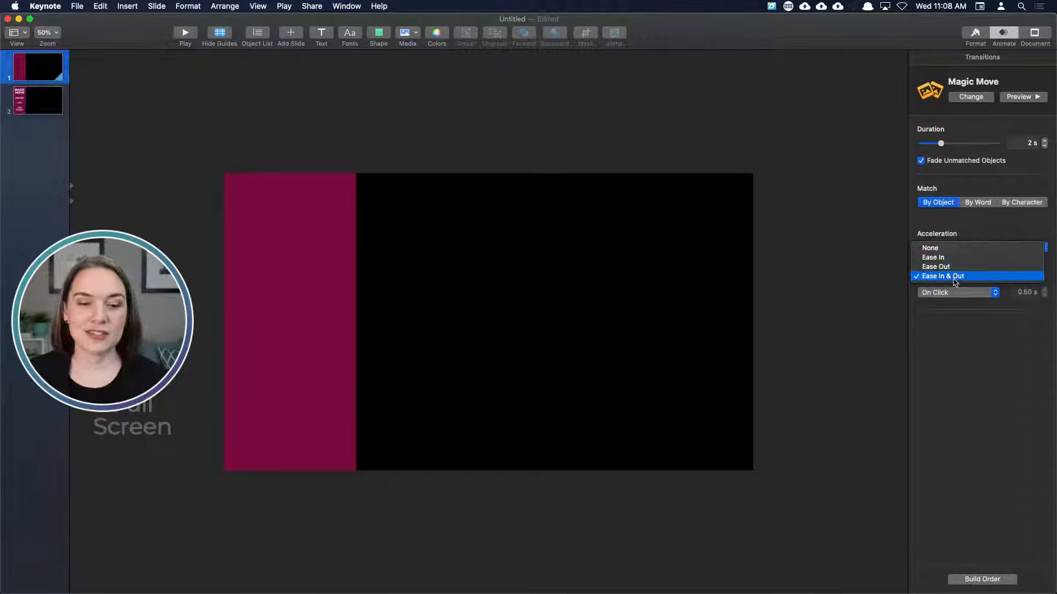
pyautogui.click(950, 248)
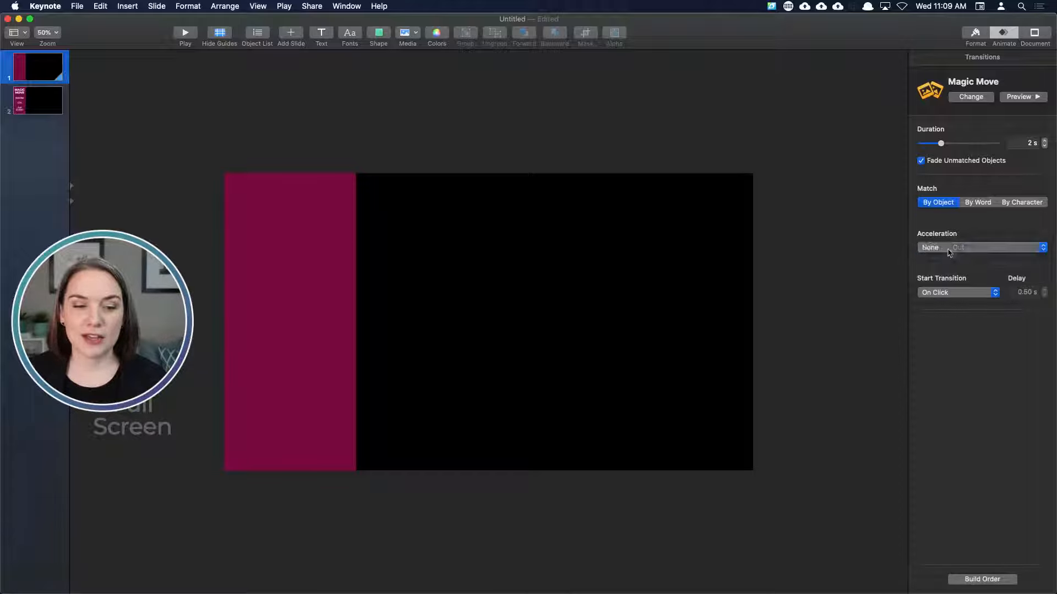
pyautogui.click(1035, 98)
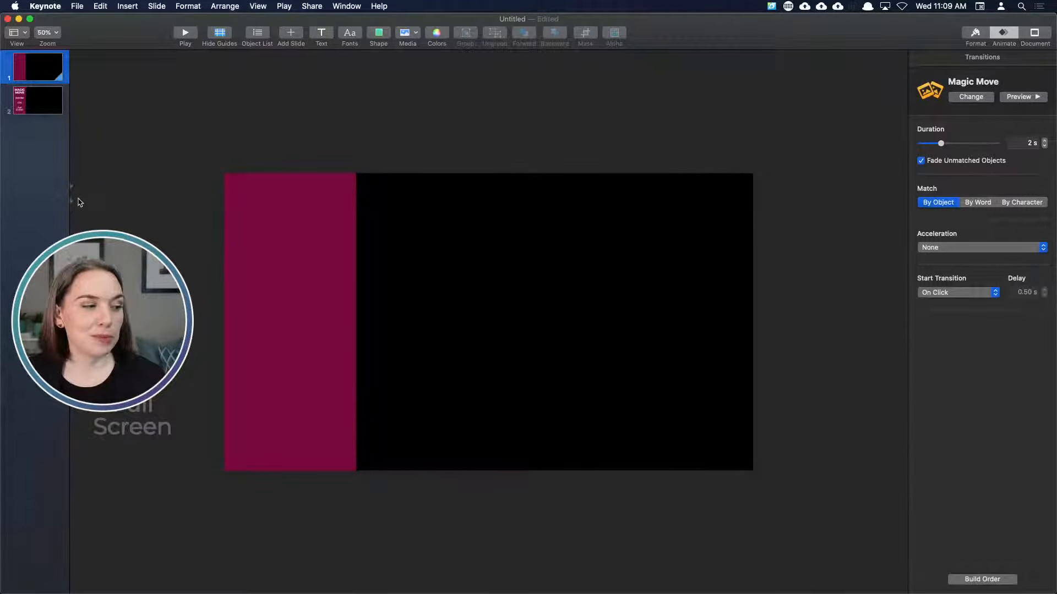
# - Move the "MAGIC MOVE" heading to just above the sidebar, outside slide 1, and preview the Magic Move transition
pyautogui.moveTo(70, 200); pyautogui.dragTo(344, 103)
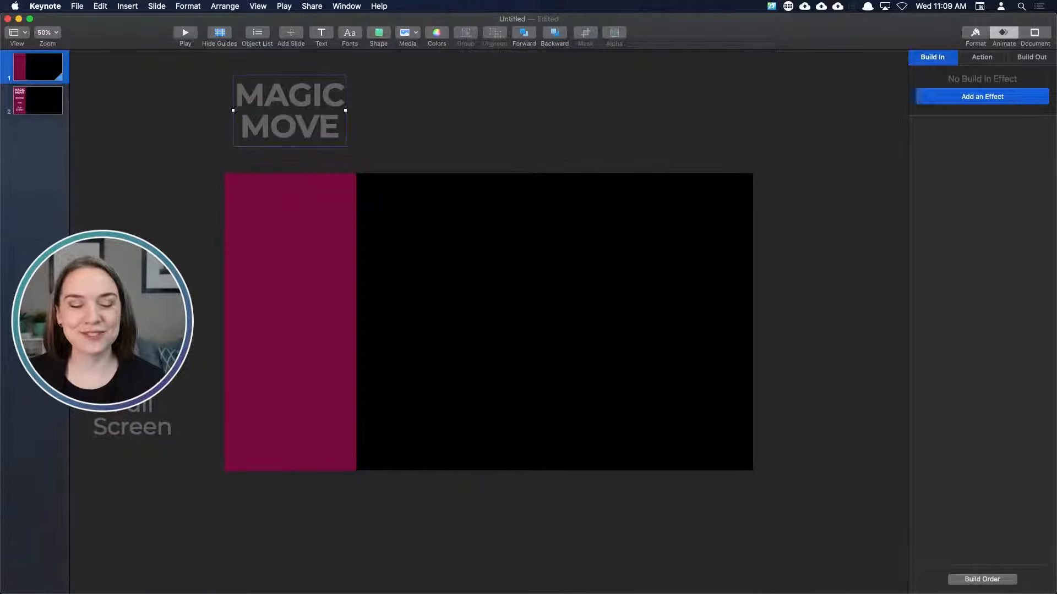
pyautogui.click(831, 120)
pyautogui.click(1022, 97)
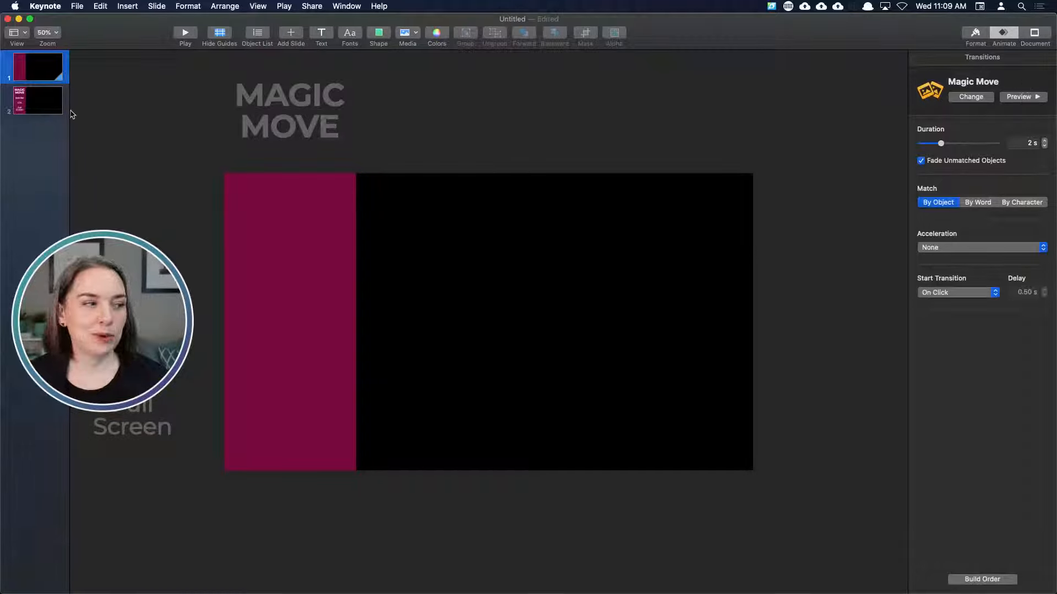
# - Move the maroon sidebar rectangle off the left edge of slide 1 and preview the Magic Move transition
pyautogui.click(44, 106)
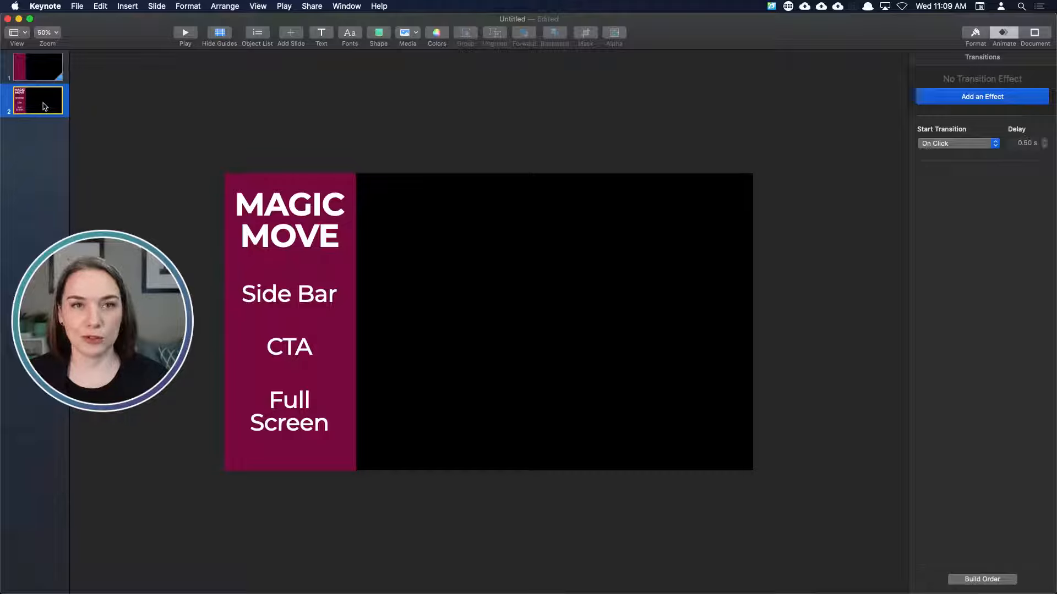
pyautogui.click(52, 68)
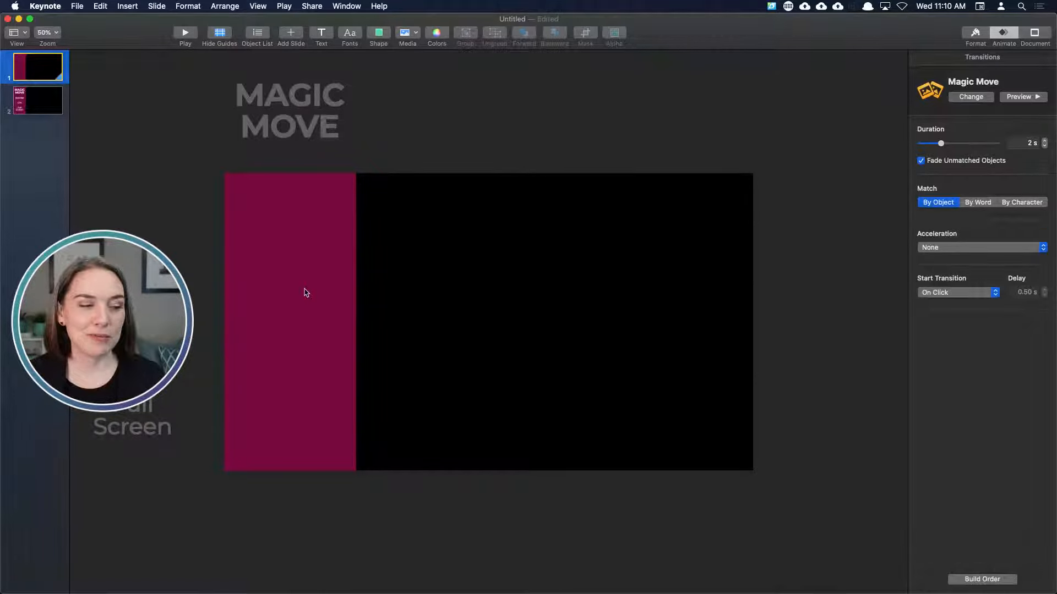
pyautogui.moveTo(304, 292); pyautogui.dragTo(186, 285)
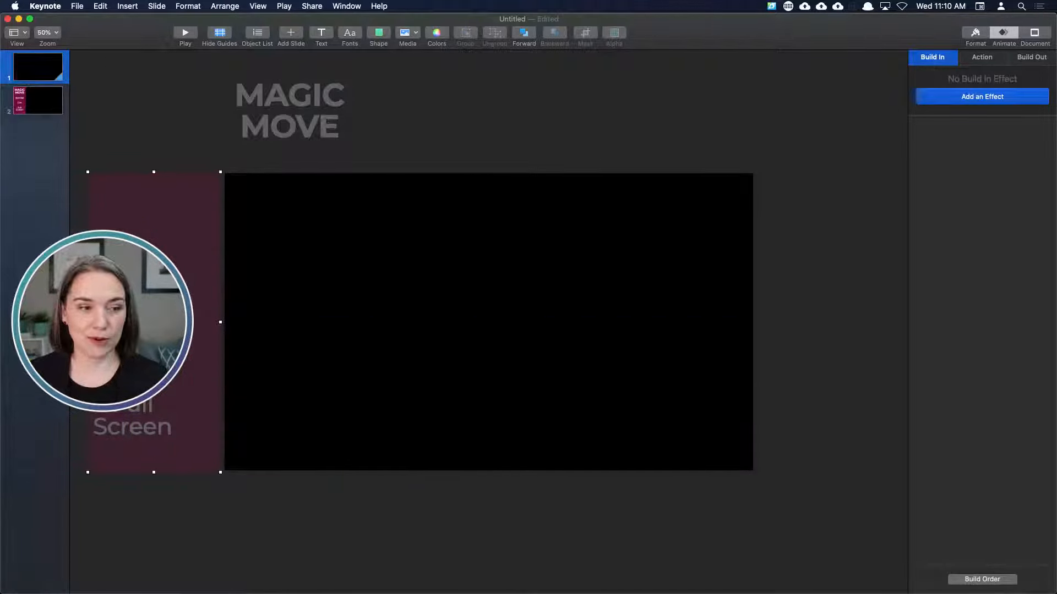
pyautogui.click(772, 131)
pyautogui.click(1021, 98)
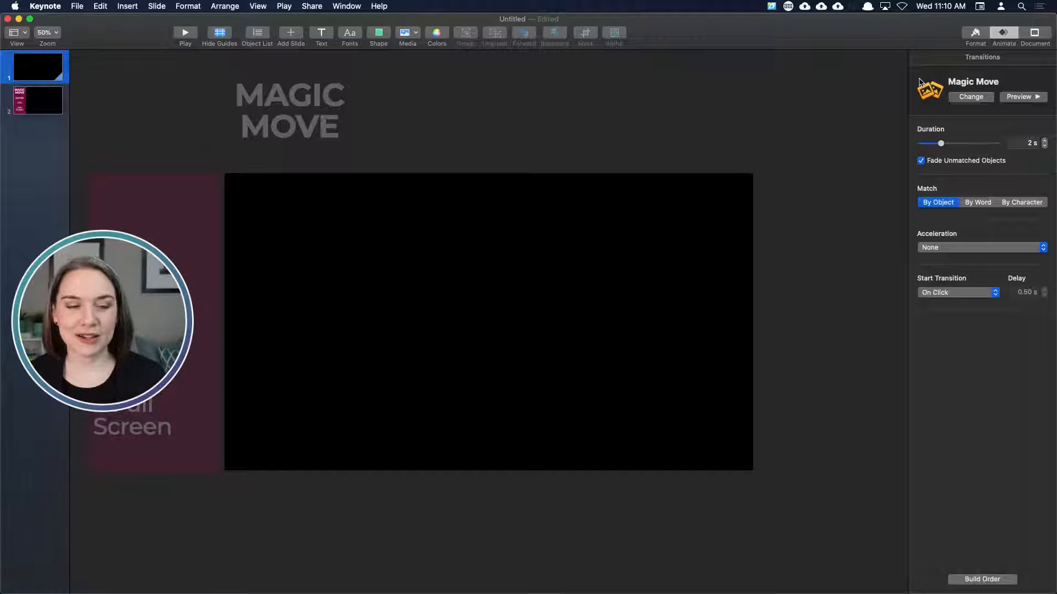
# - Duplicate slide 2 and move the "MAGIC MOVE" heading on the copy to just above the slide
pyautogui.click(47, 105)
pyautogui.rightClick(48, 107)
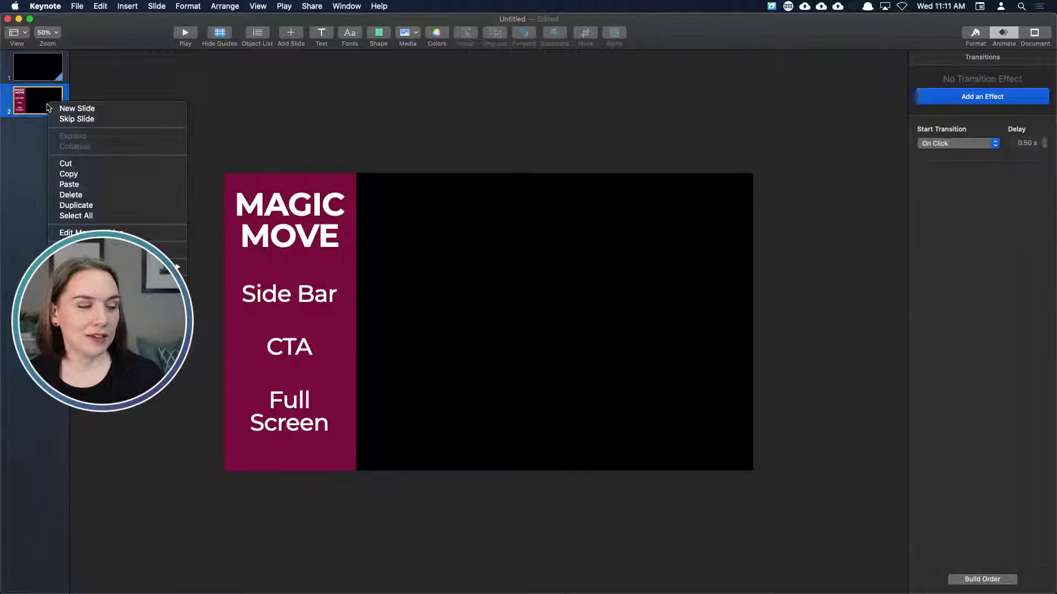
pyautogui.click(77, 204)
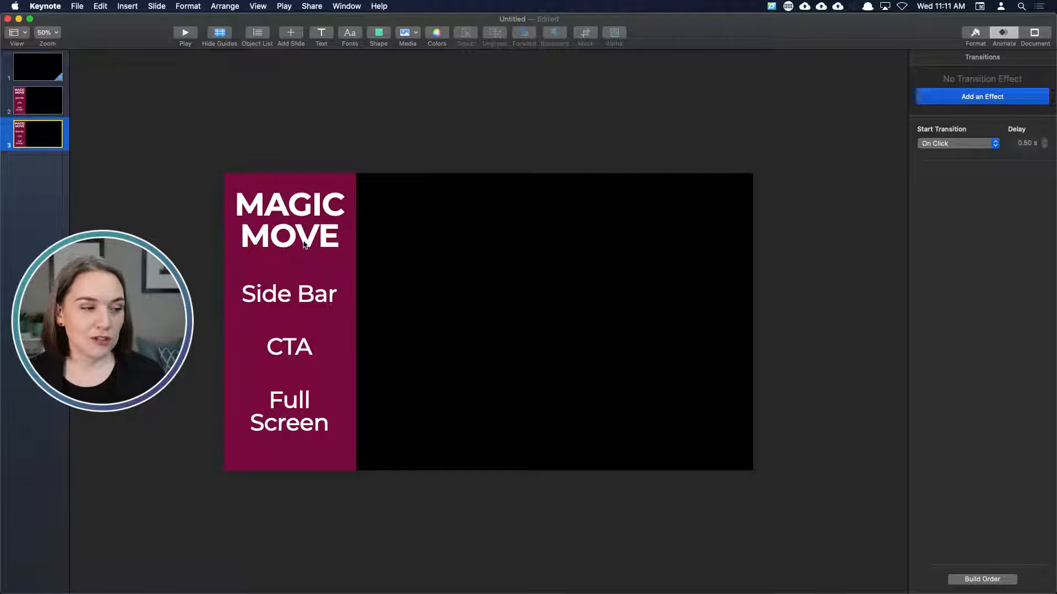
pyautogui.moveTo(301, 225); pyautogui.dragTo(302, 116)
# - Move the "Side Bar", "CTA" and "Full Screen" labels and the maroon sidebar off the left edge of slide 3
pyautogui.click(309, 286)
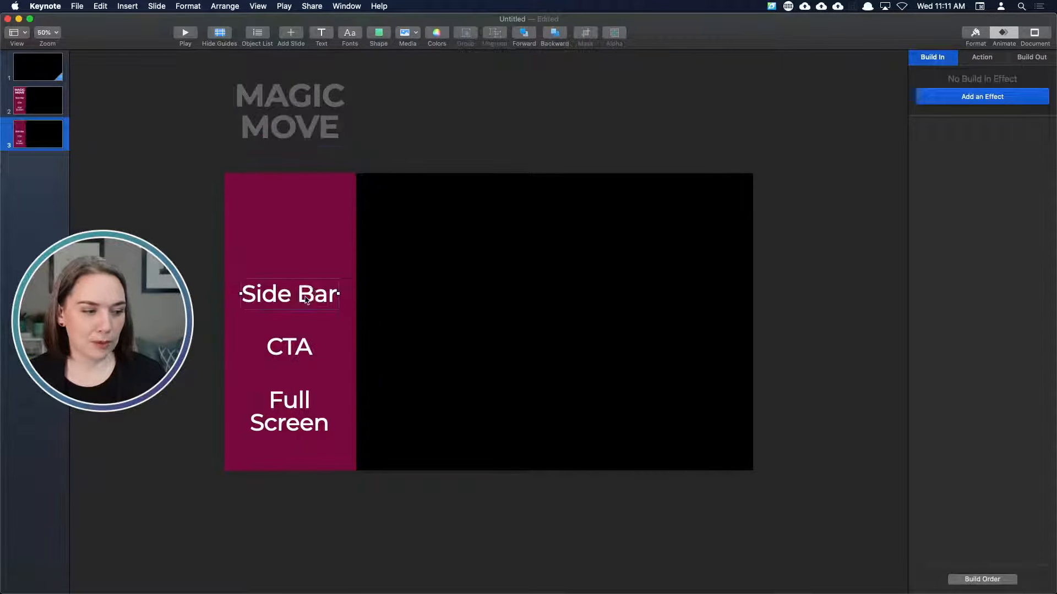
pyautogui.keyDown('shift'); pyautogui.click(306, 347); pyautogui.keyUp('shift')
pyautogui.keyDown('shift'); pyautogui.click(301, 426); pyautogui.keyUp('shift')
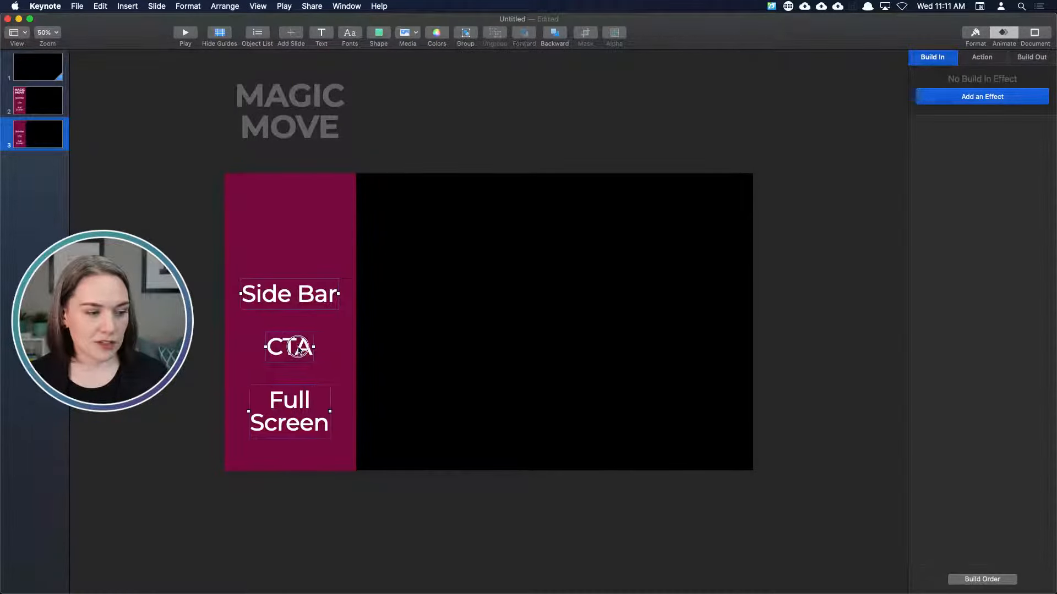
pyautogui.moveTo(298, 348); pyautogui.dragTo(175, 334)
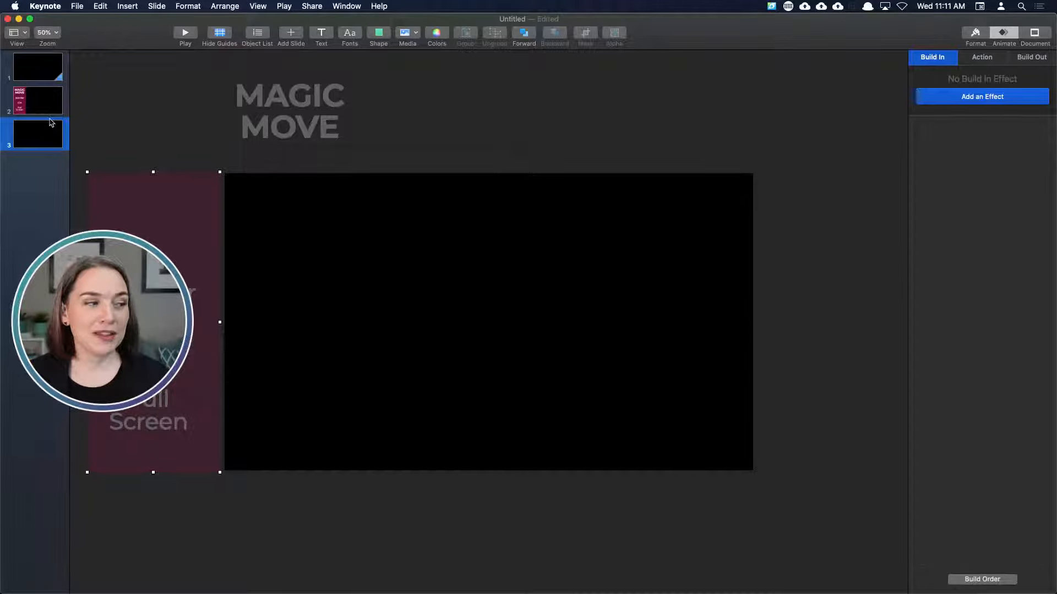
# - Apply the Magic Move transition to slide 2
pyautogui.click(45, 100)
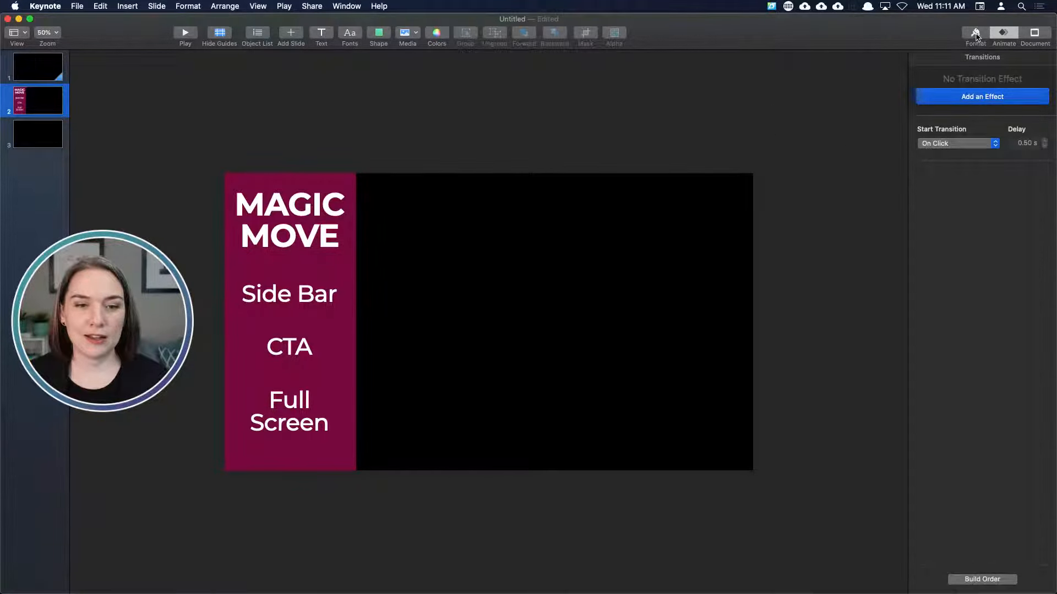
pyautogui.click(982, 96)
pyautogui.click(973, 162)
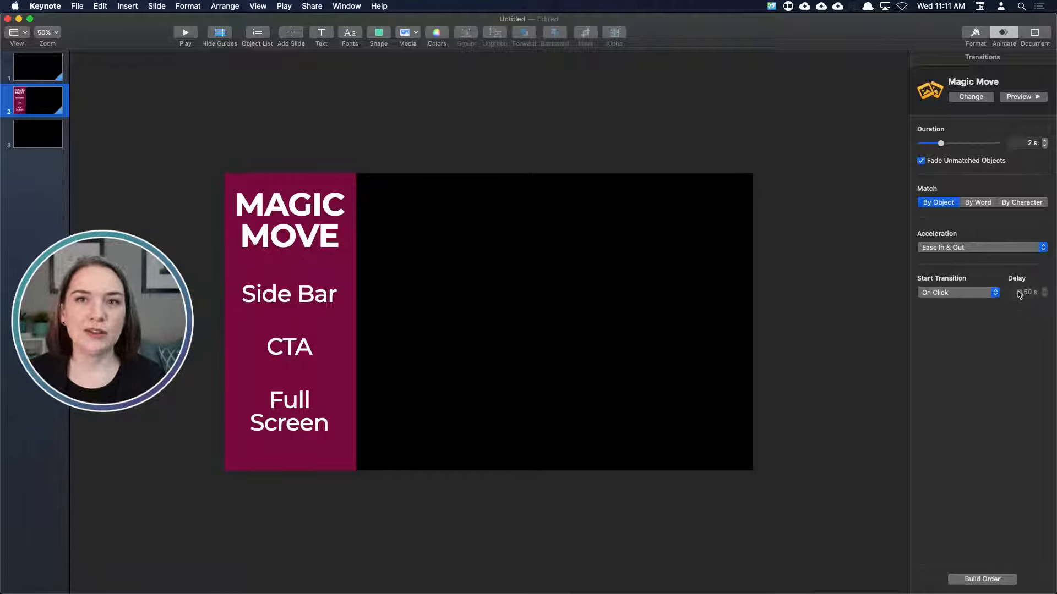
# - Set slide 2's transition to start automatically after a 10-second delay and preview it
pyautogui.click(969, 294)
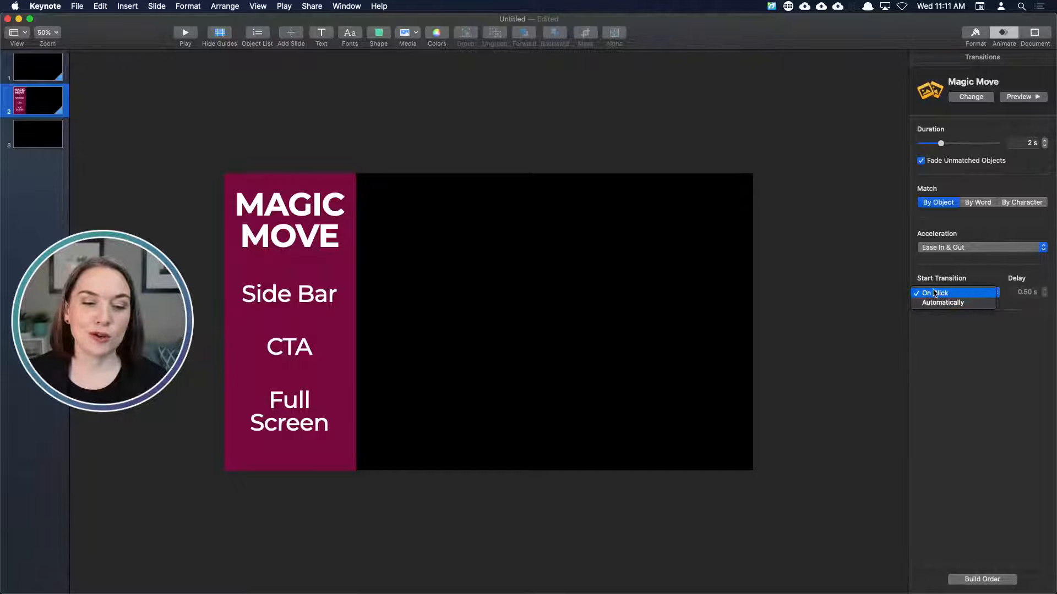
pyautogui.click(942, 303)
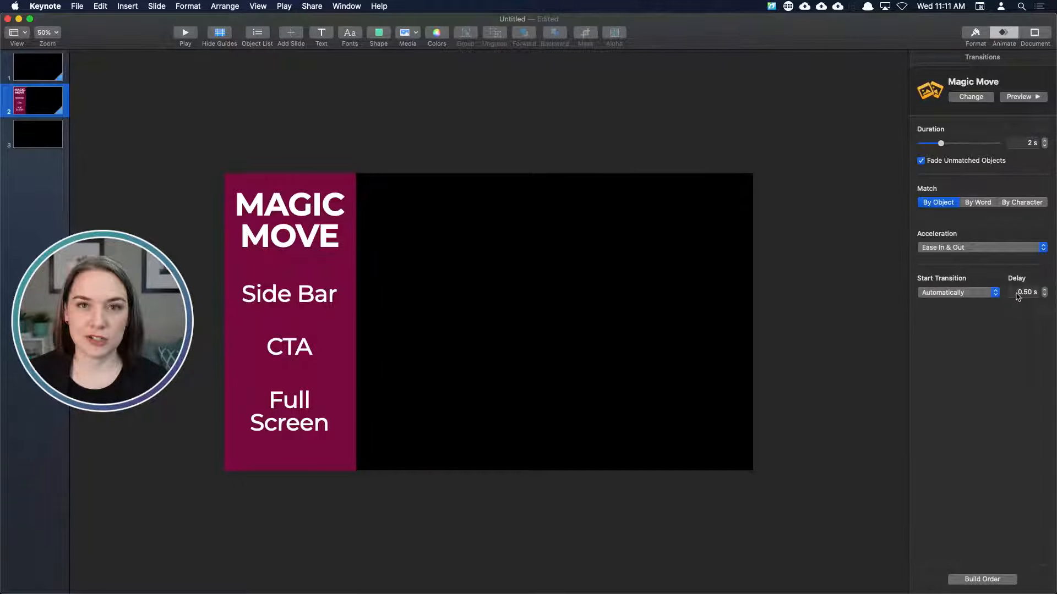
pyautogui.click(1026, 292)
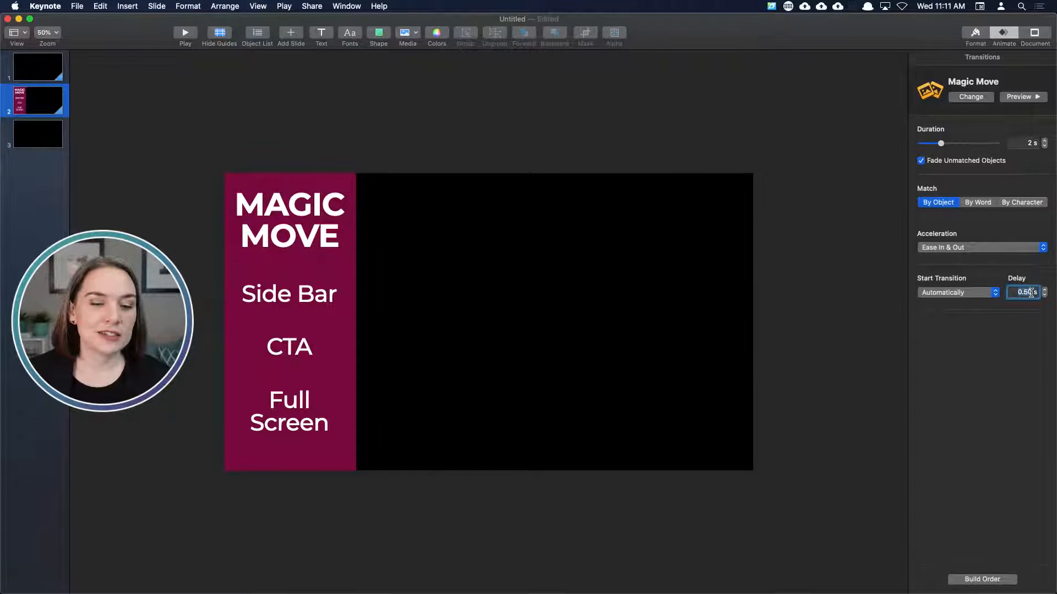
pyautogui.write('10')
pyautogui.press('Return')
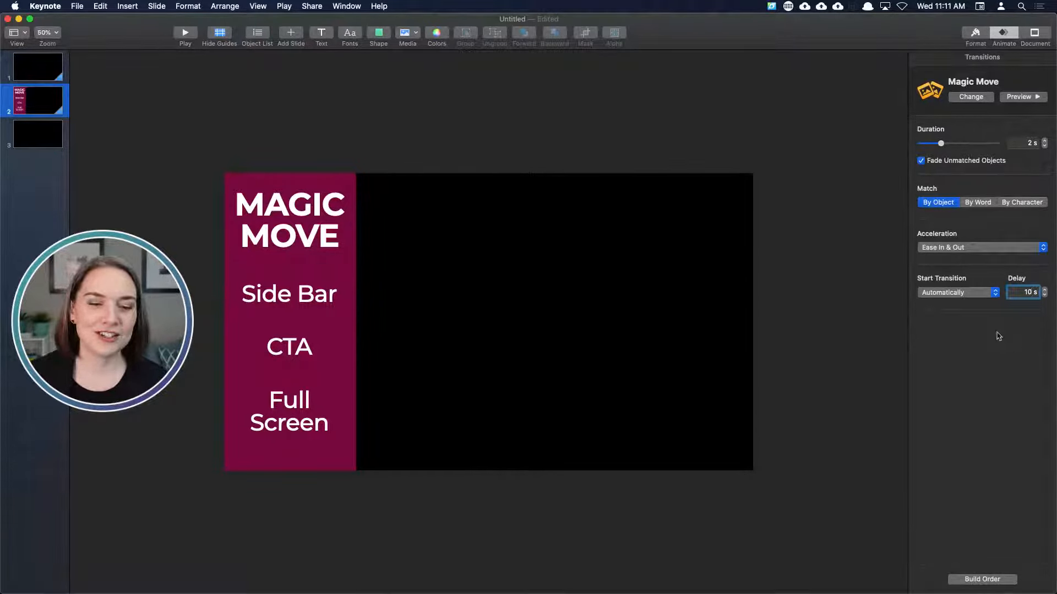
pyautogui.click(882, 325)
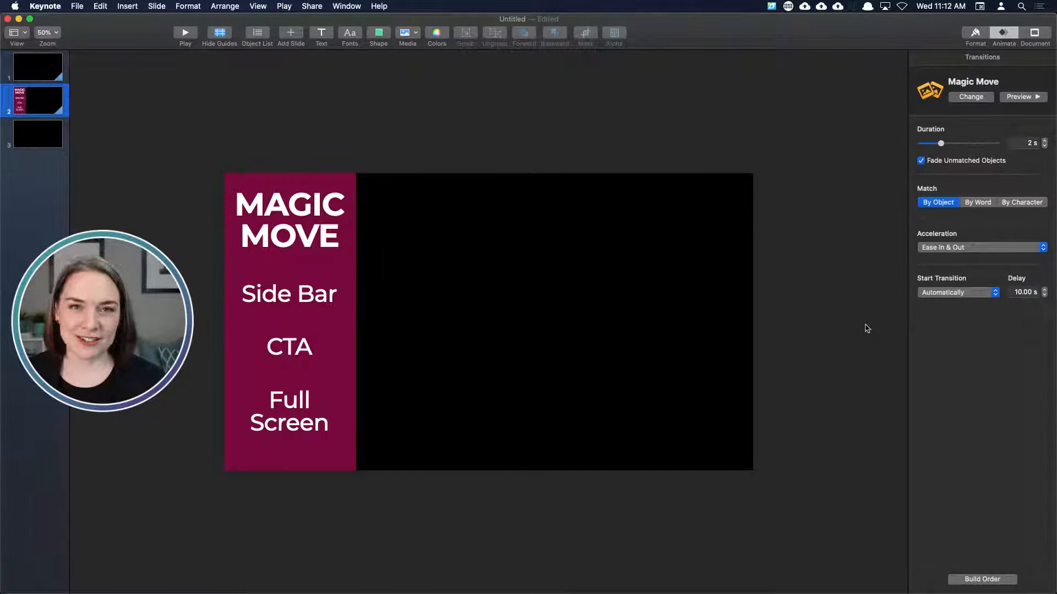
pyautogui.click(1020, 100)
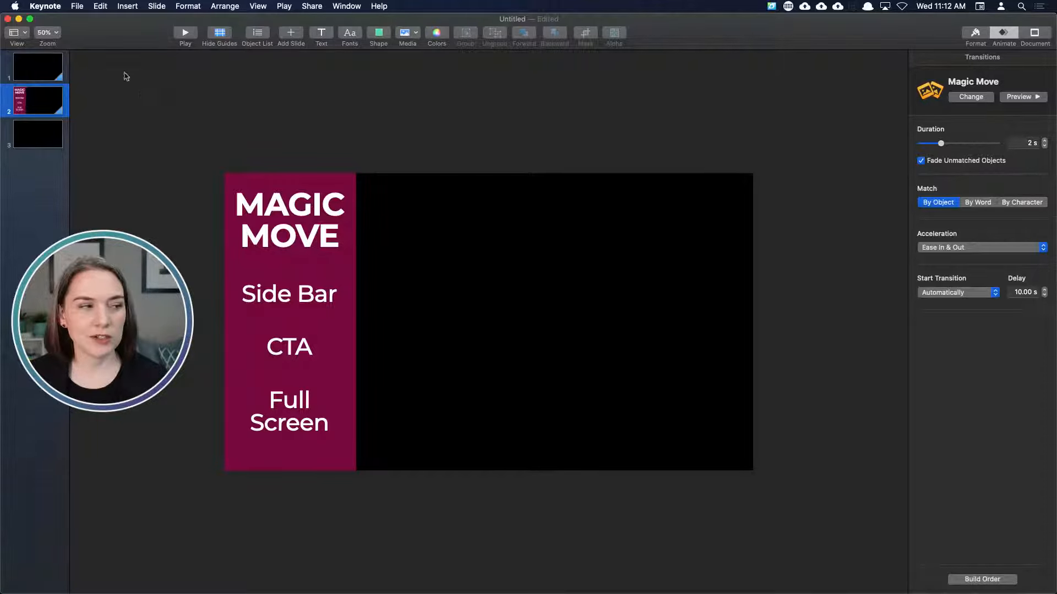
# - Start a movie export of the presentation with the next-slide and next-build intervals both set to 0 seconds
pyautogui.click(77, 7)
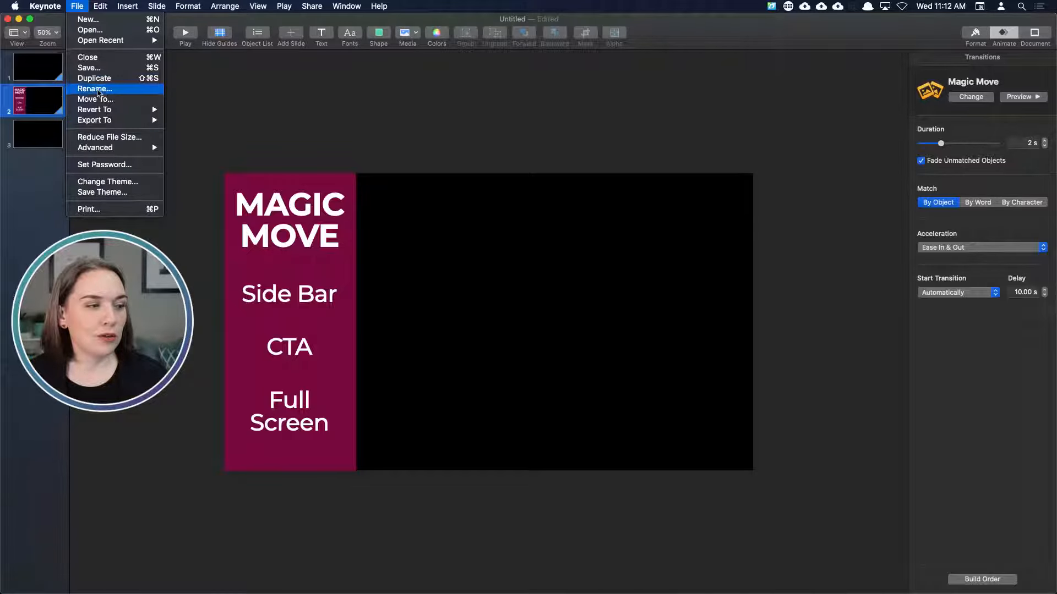
pyautogui.moveTo(107, 120)
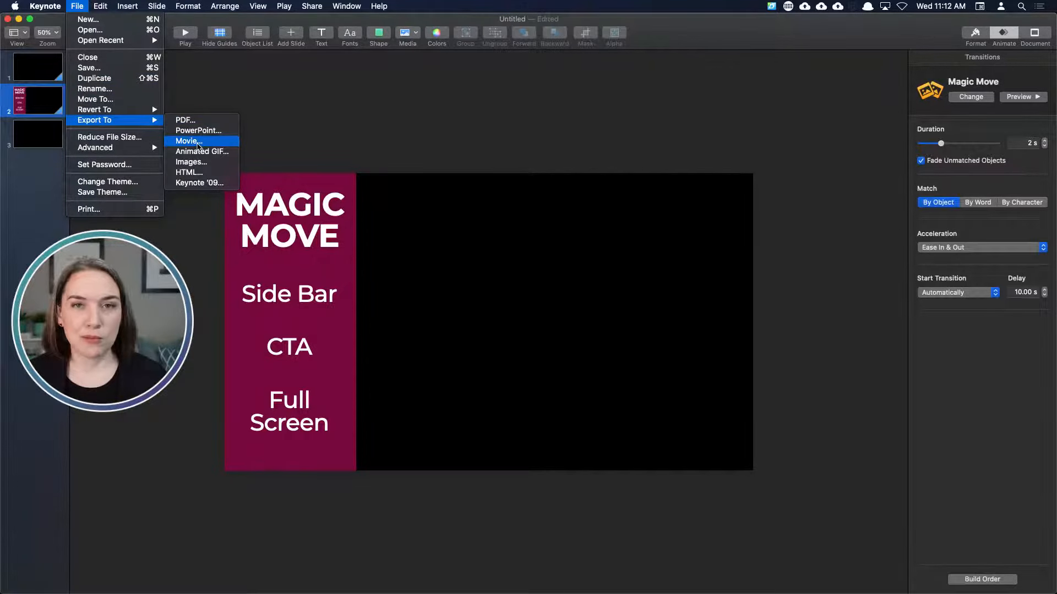
pyautogui.click(194, 142)
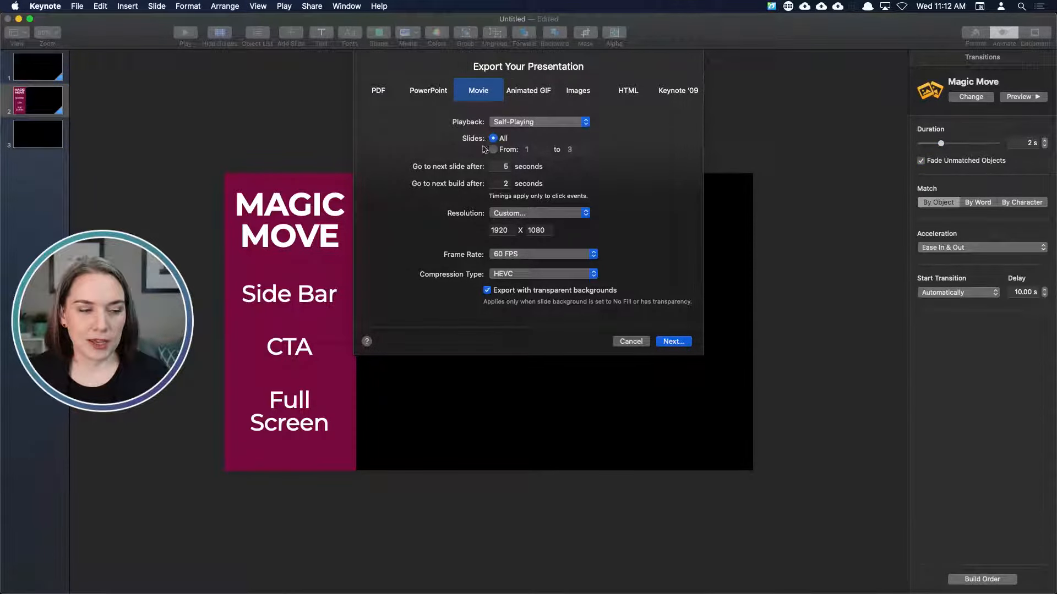
pyautogui.doubleClick(502, 166)
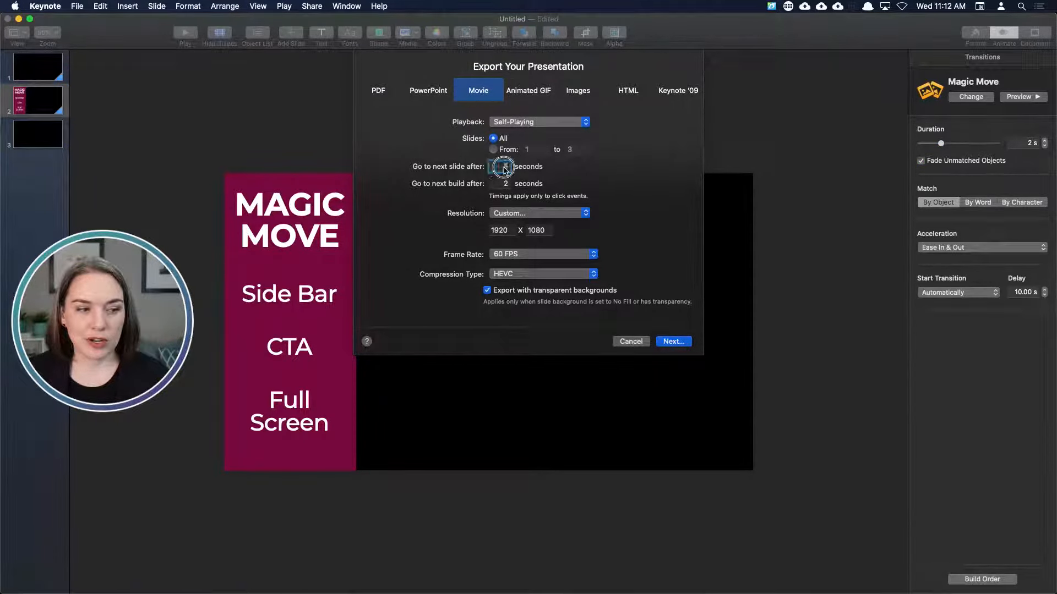
pyautogui.write('0')
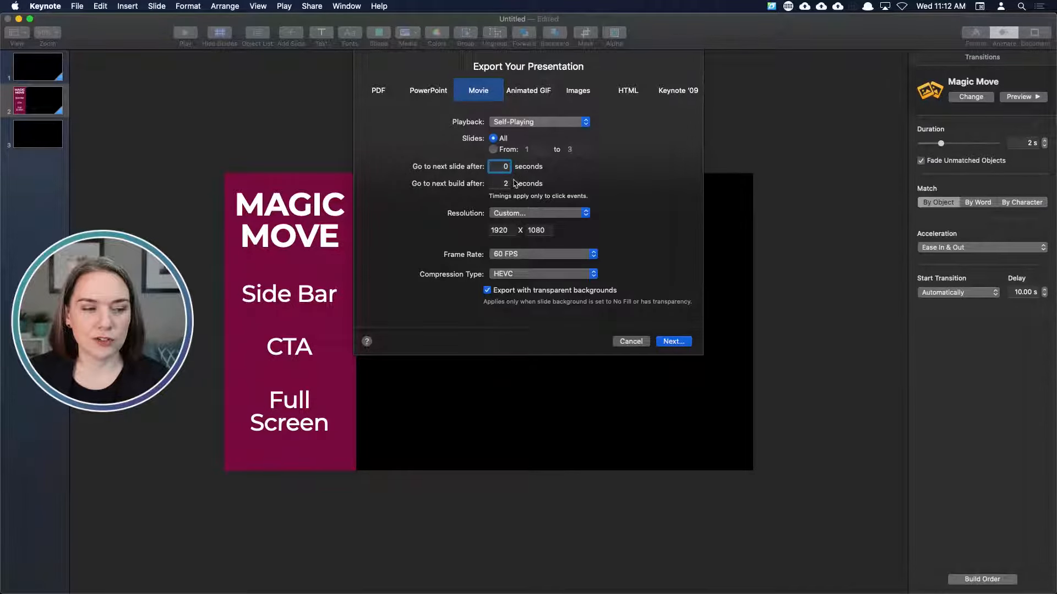
pyautogui.doubleClick(504, 183)
pyautogui.write('0')
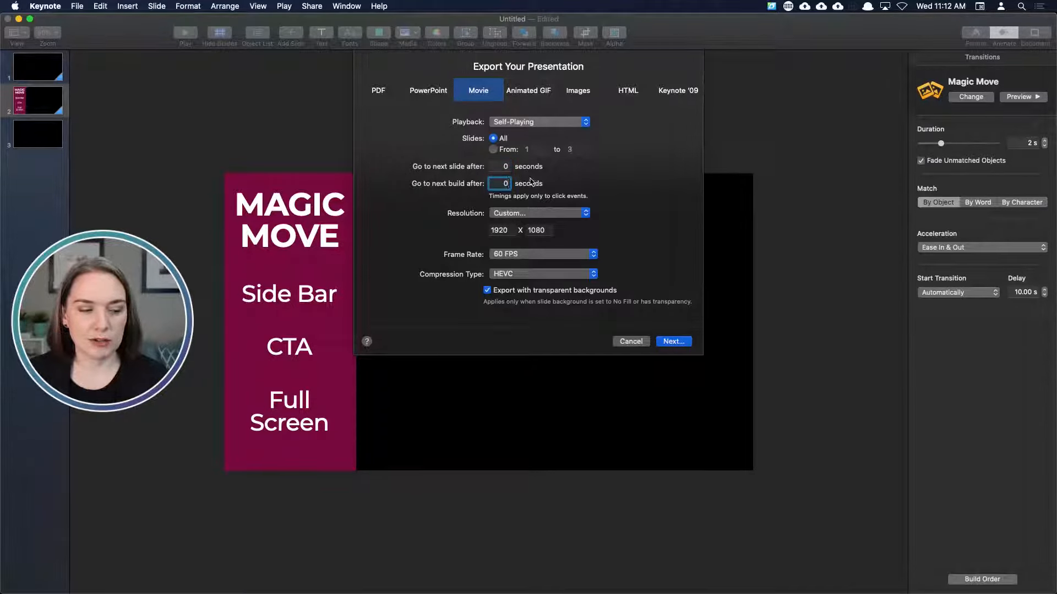
# - Try the 720p export resolution, and return the resolution to Custom at 1920 x 1080
pyautogui.click(563, 215)
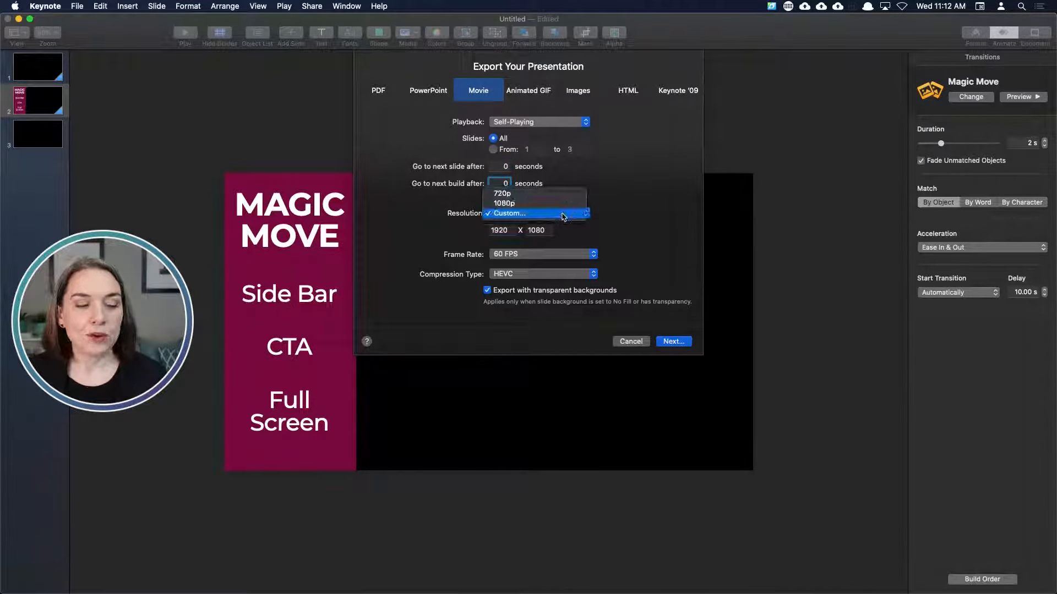
pyautogui.click(517, 194)
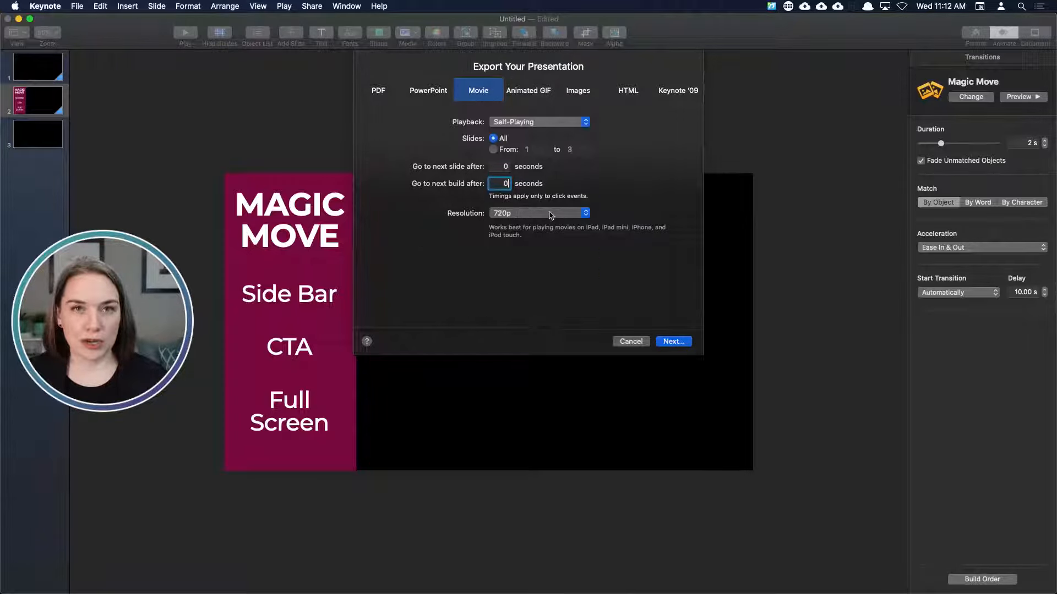
pyautogui.click(523, 215)
pyautogui.click(544, 236)
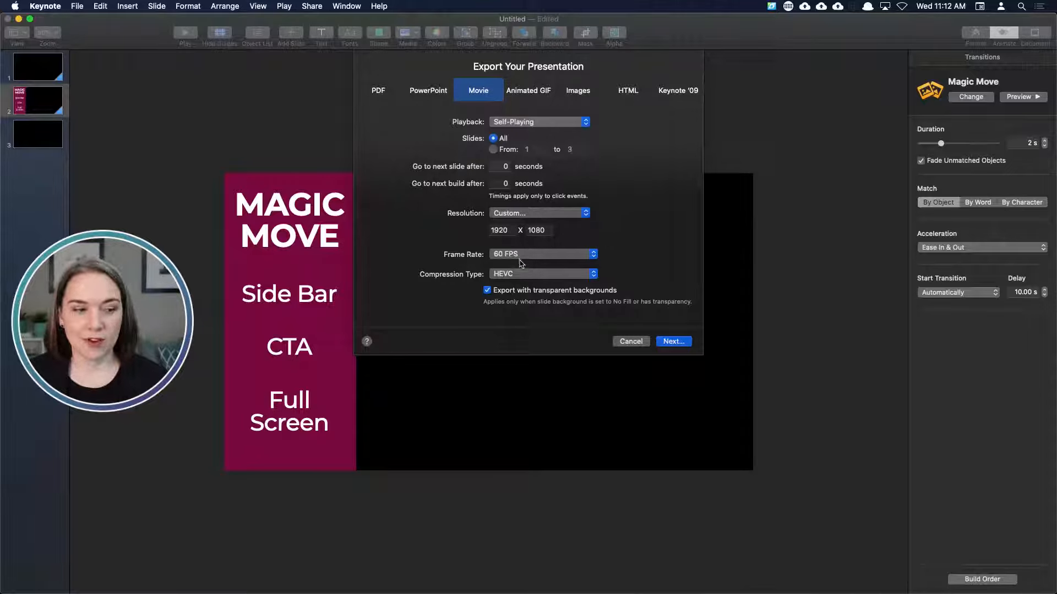
# - Try Apple ProRes 4444 as the movie's compression type, and switch the compression back to HEVC
pyautogui.click(527, 275)
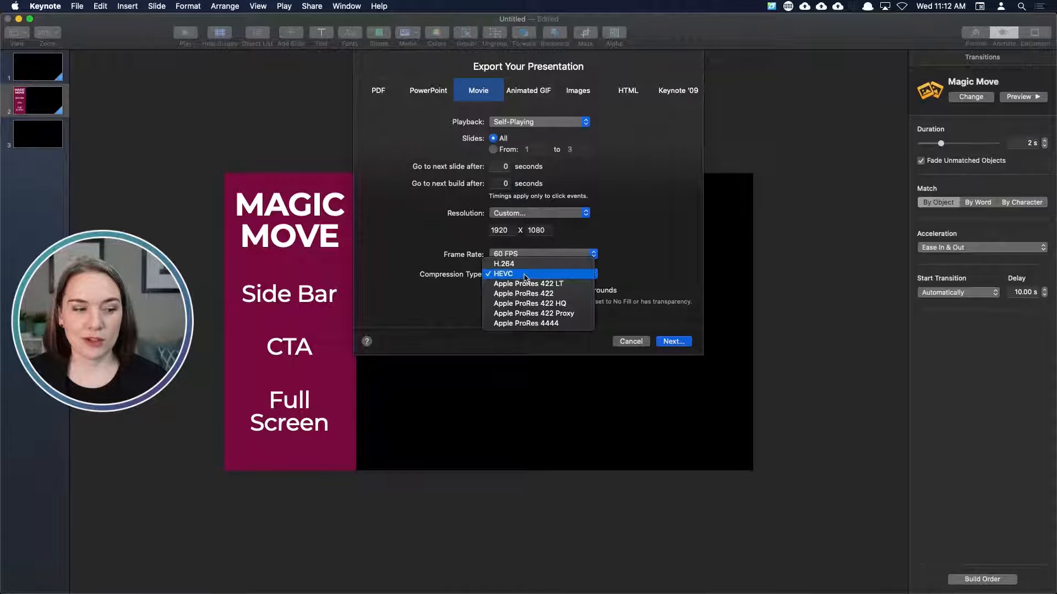
pyautogui.click(541, 324)
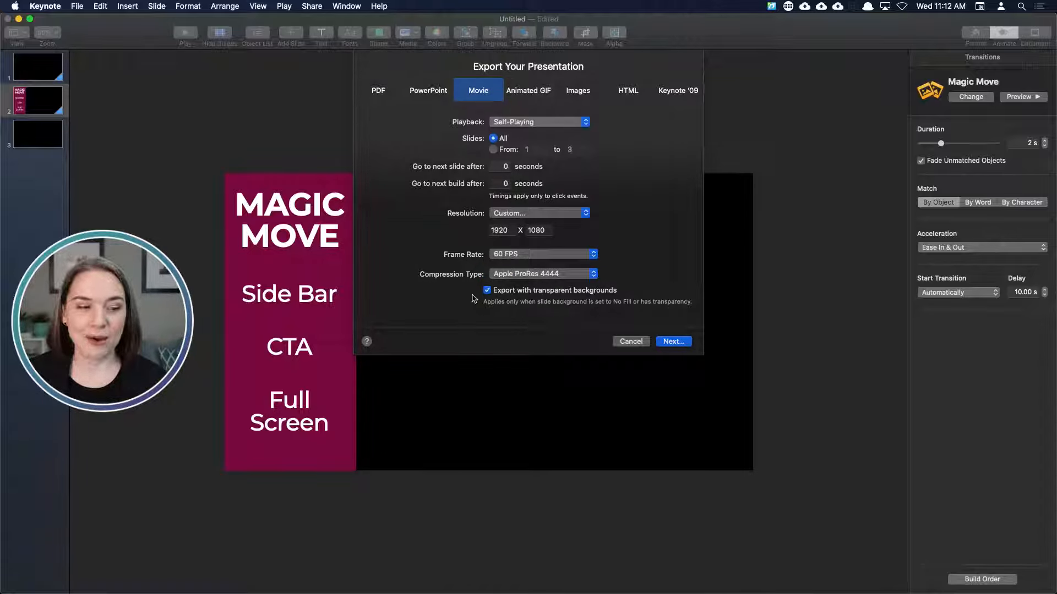
pyautogui.click(541, 277)
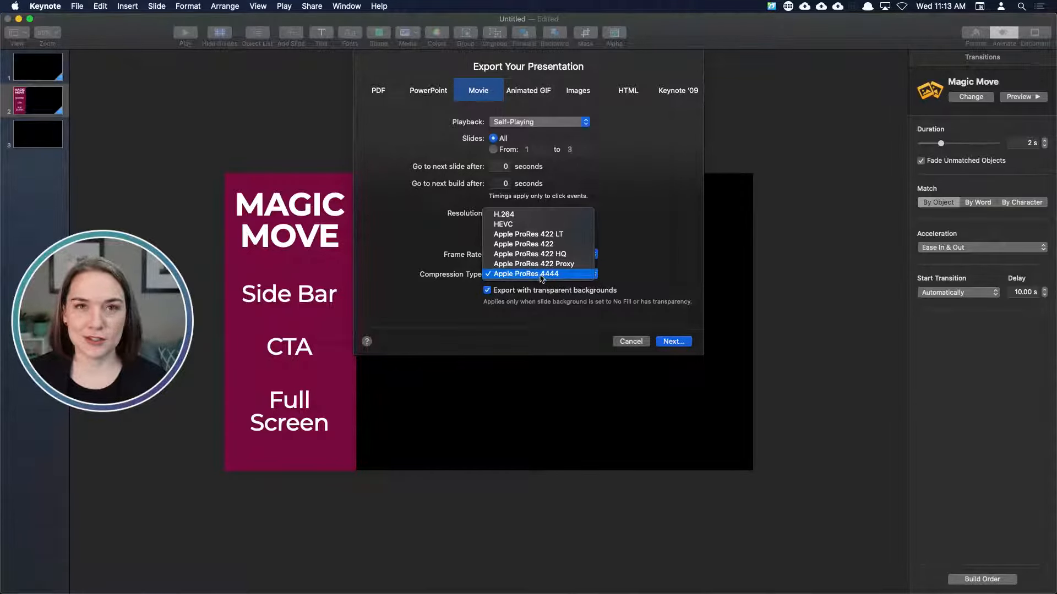
pyautogui.click(523, 225)
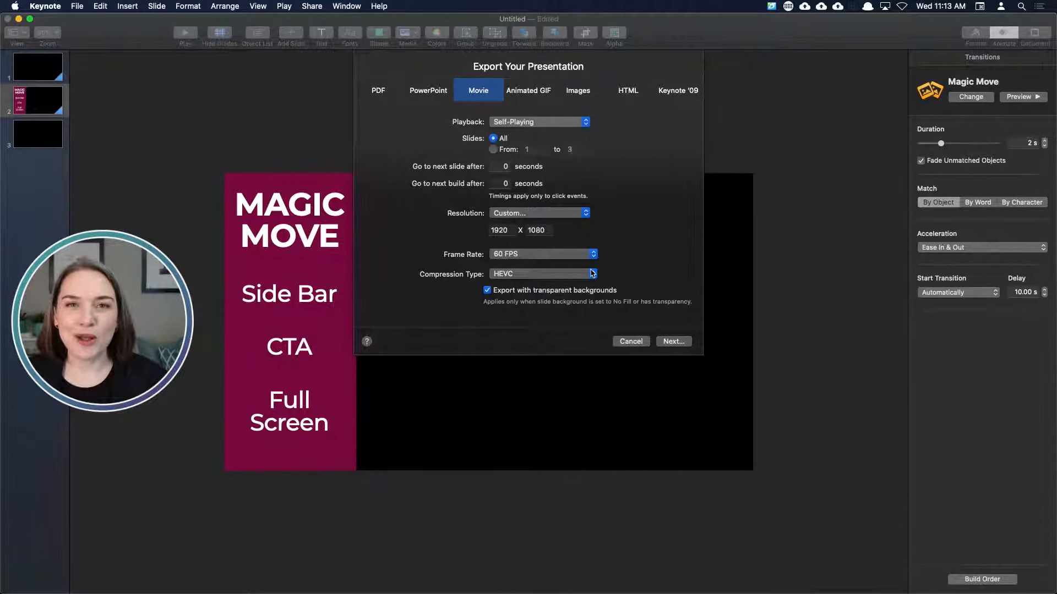
# - Export the movie to the Downloads folder under the name Side Bar Dem
pyautogui.click(677, 344)
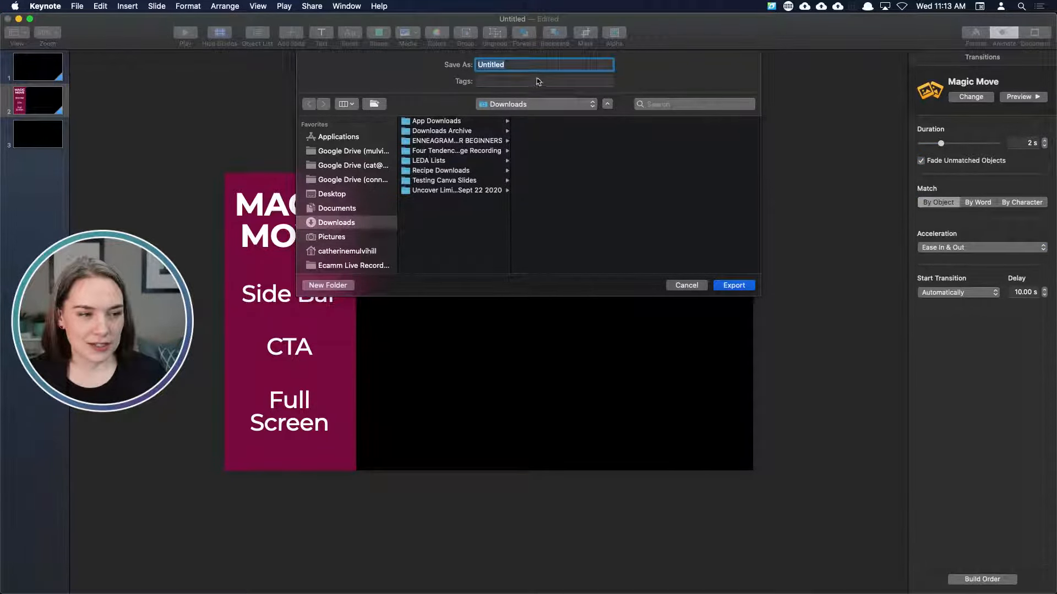
pyautogui.write('Side ')
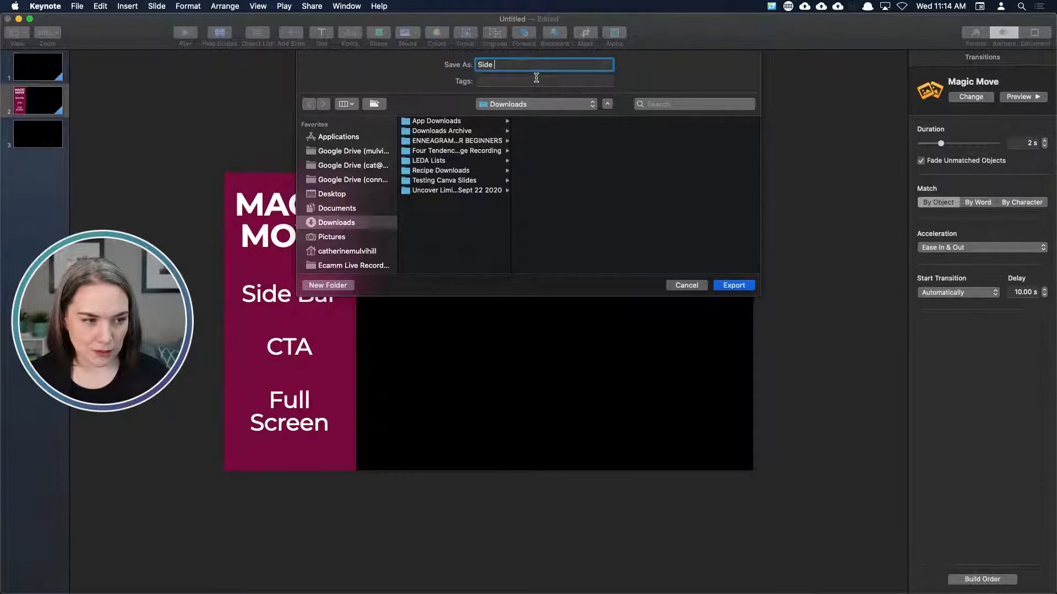
pyautogui.write('Bar Demi')
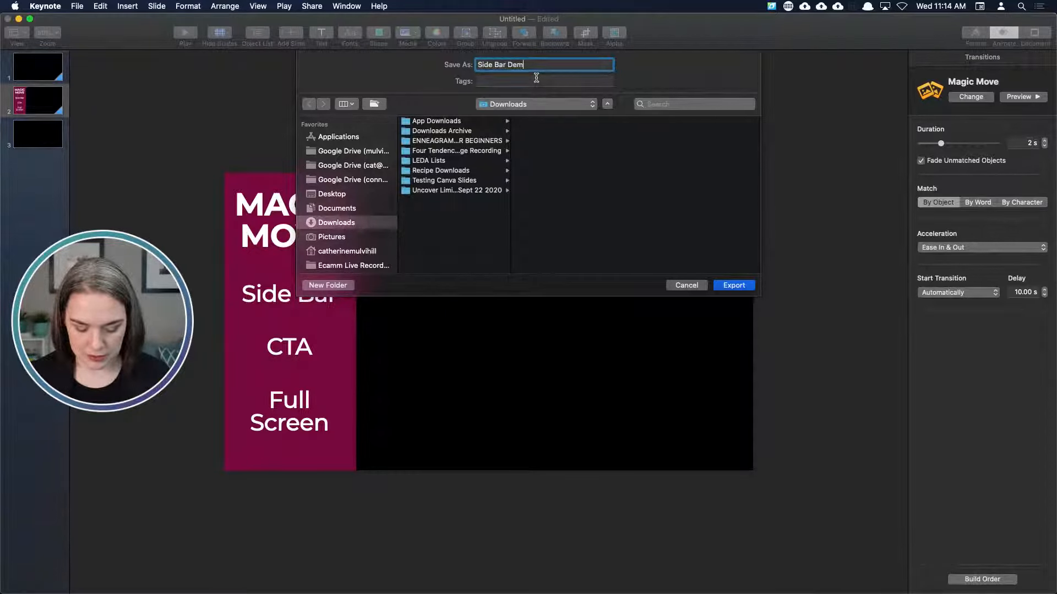
pyautogui.click(744, 285)
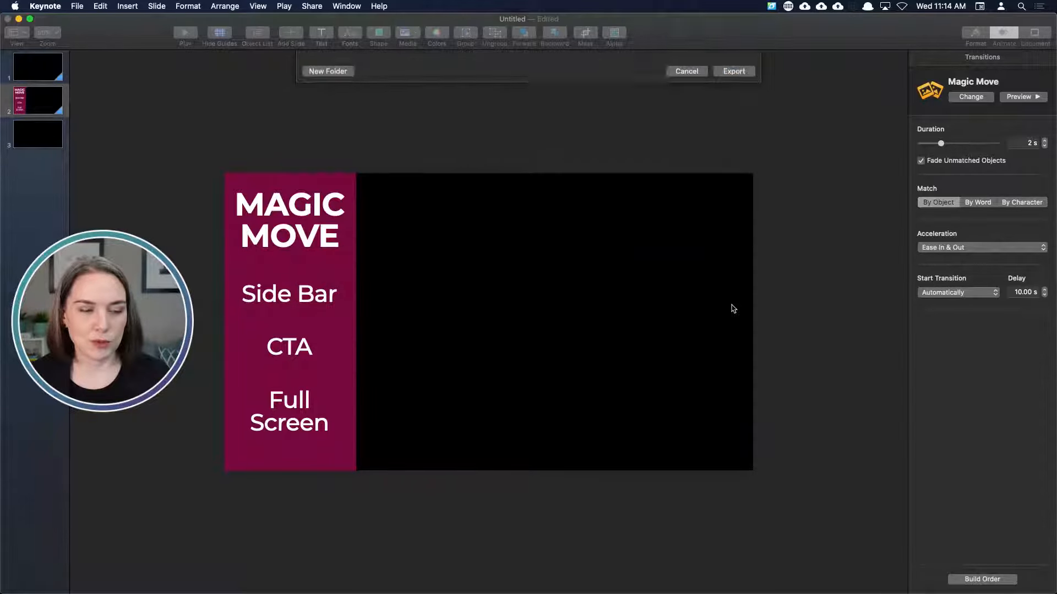
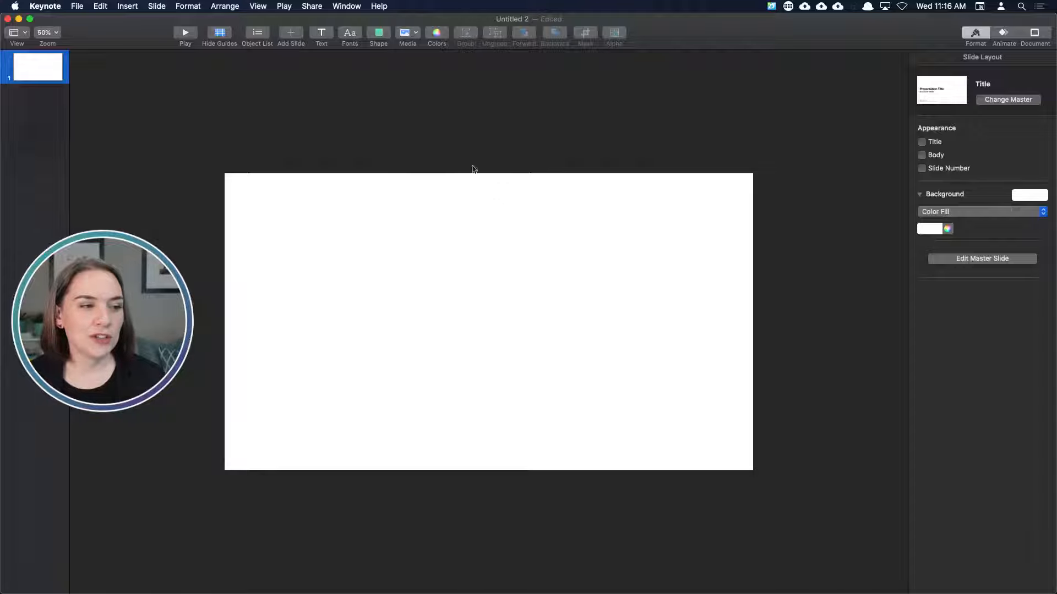
# - Add a square shape to the blank slide, stretch it to cover the whole slide, and fill it with dark magenta
pyautogui.click(381, 36)
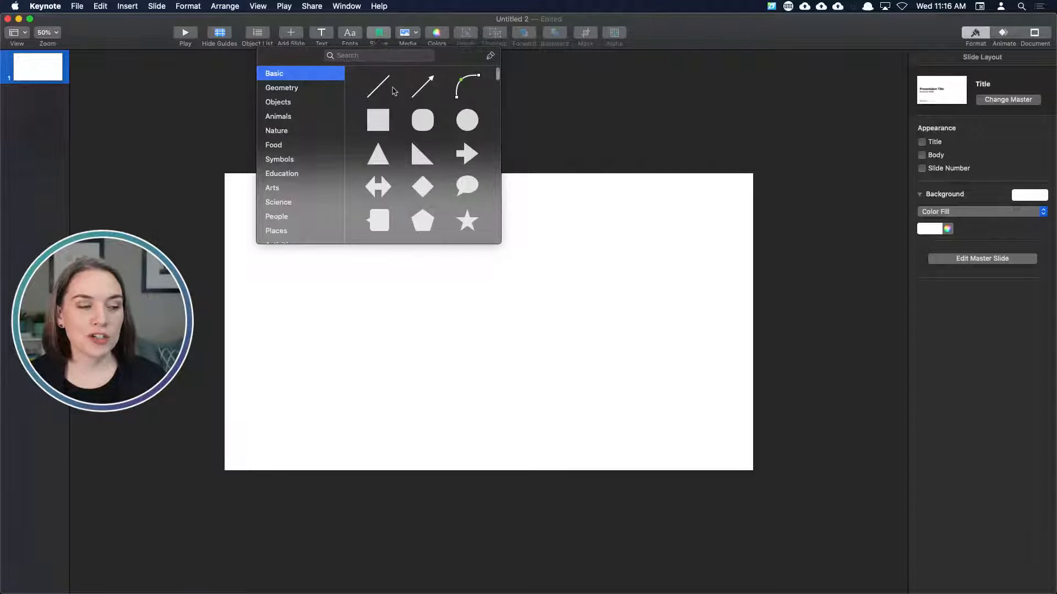
pyautogui.click(378, 116)
pyautogui.moveTo(491, 329); pyautogui.dragTo(755, 472)
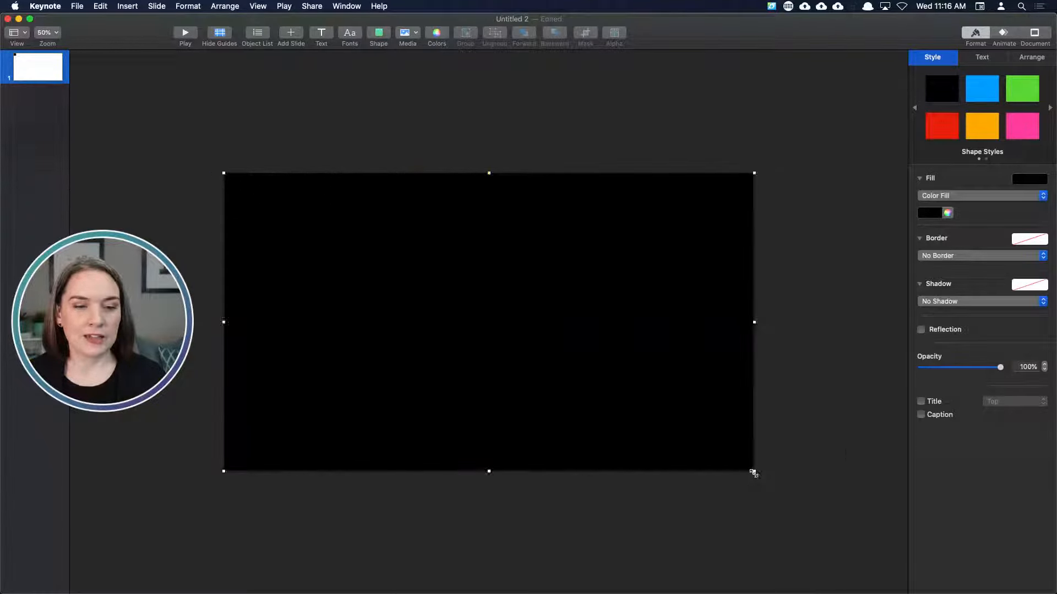
pyautogui.click(936, 214)
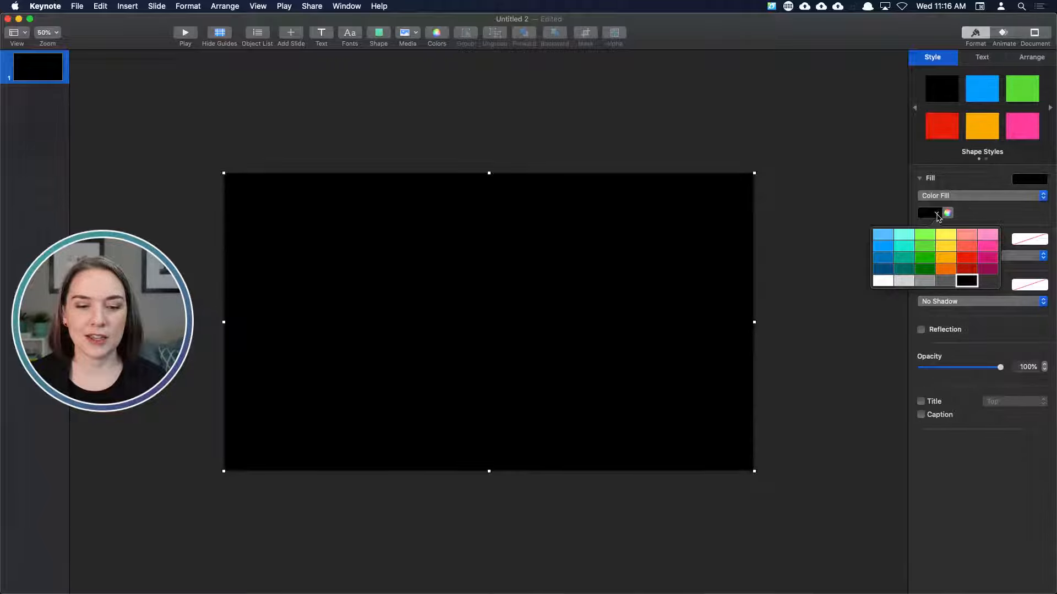
pyautogui.click(988, 271)
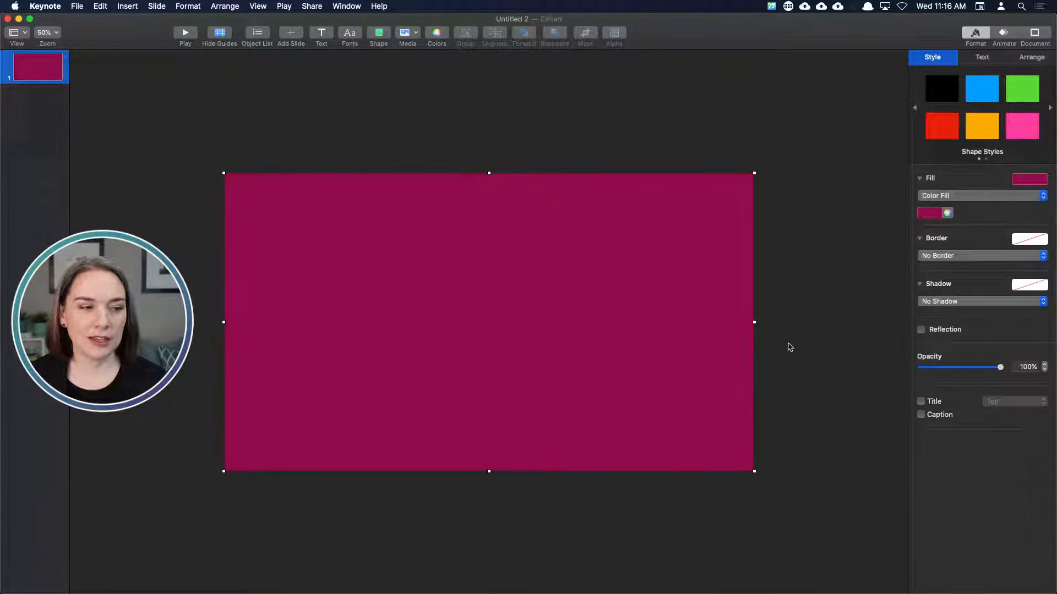
# - Widen the magenta rectangle past the slide's right edge by about half the slide's width, and test sliding it left and back
pyautogui.click(46, 32)
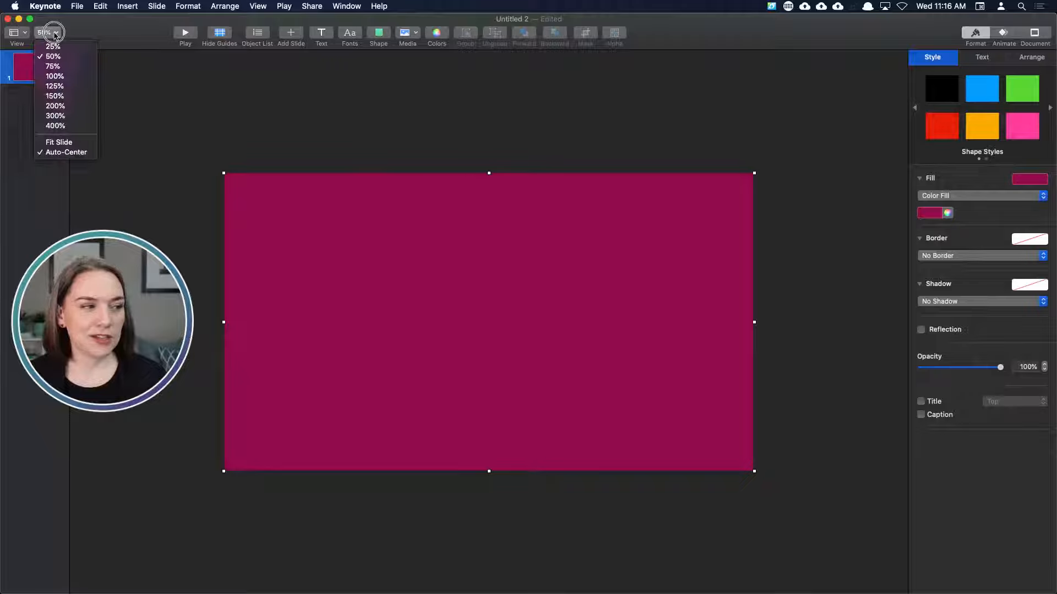
pyautogui.click(53, 46)
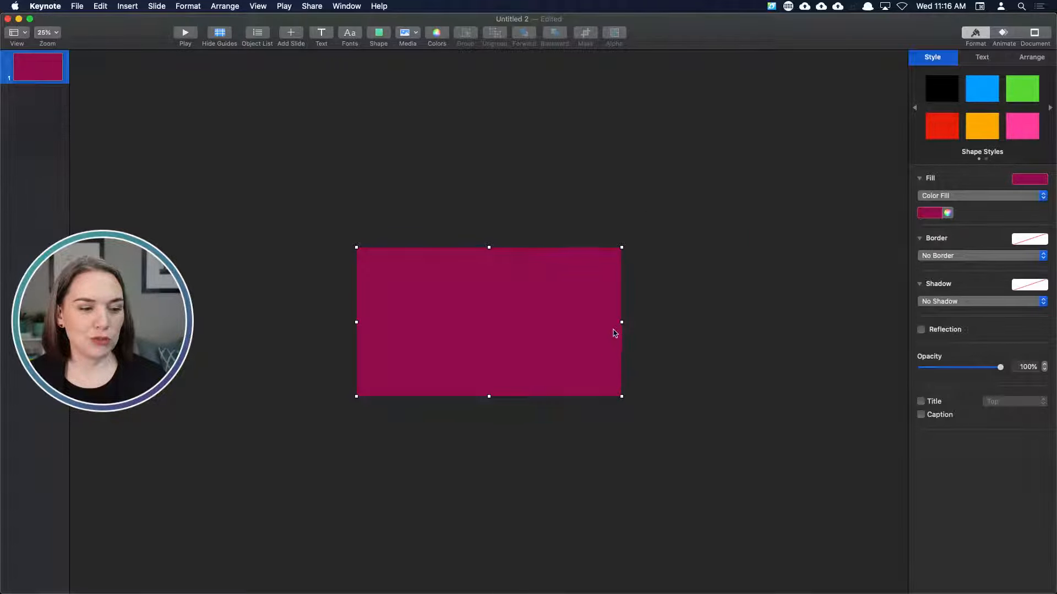
pyautogui.moveTo(622, 323); pyautogui.dragTo(759, 325)
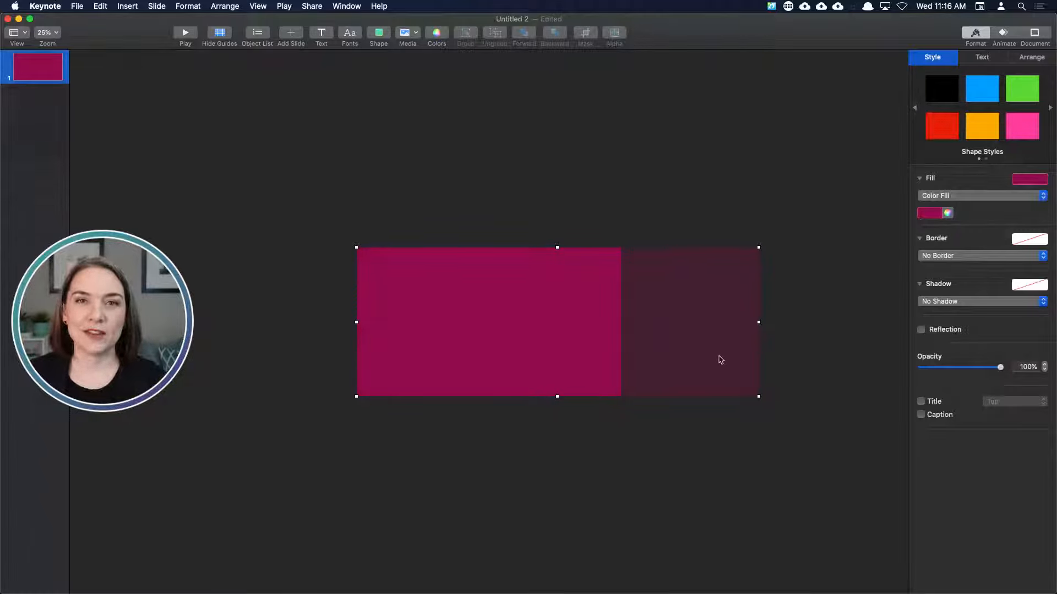
pyautogui.moveTo(611, 338); pyautogui.dragTo(473, 338)
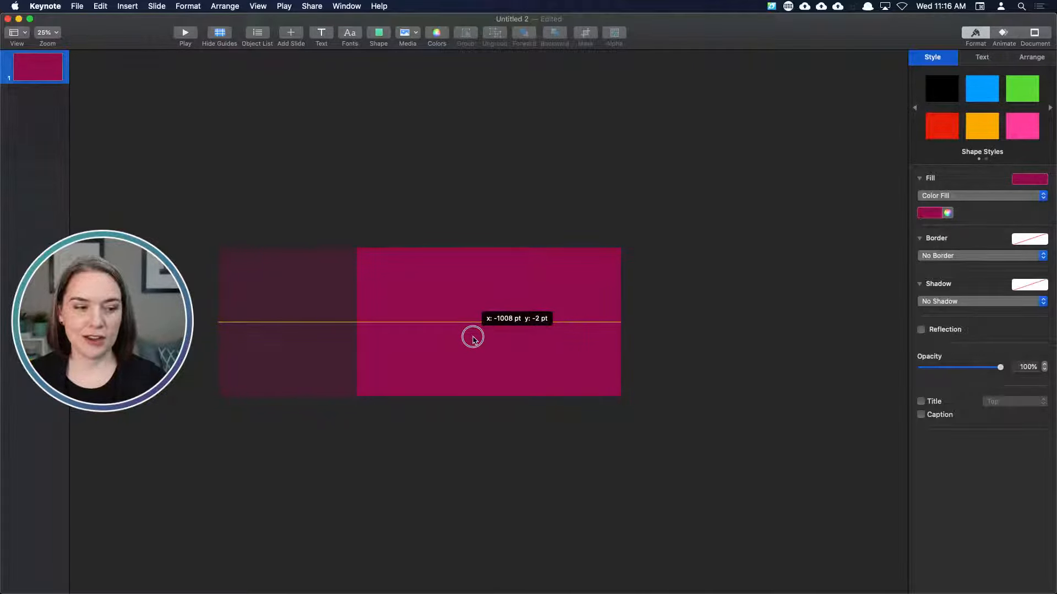
pyautogui.moveTo(472, 338); pyautogui.dragTo(610, 339)
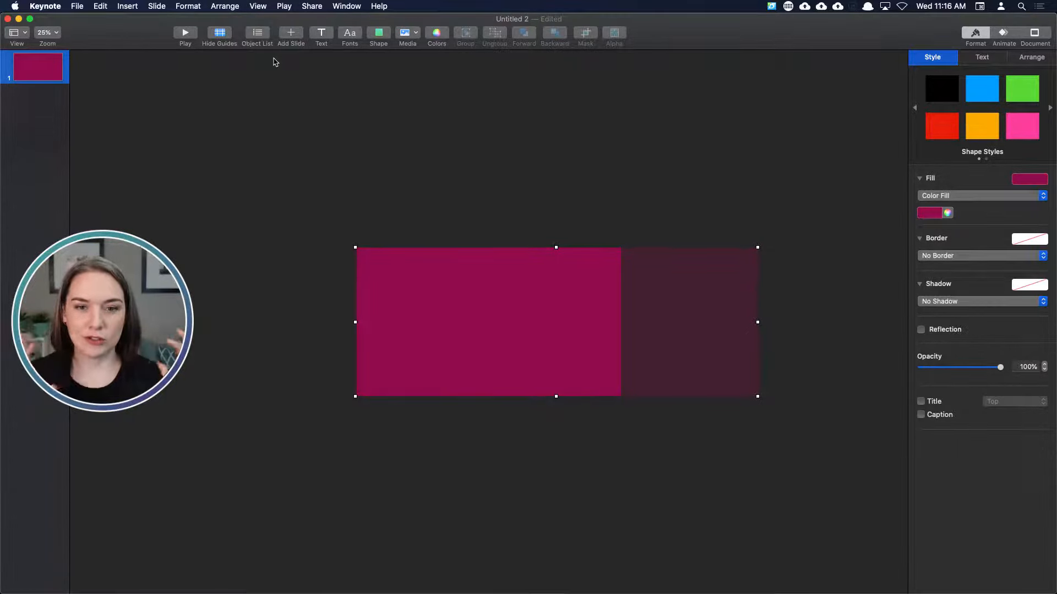
# - Add a circle, enlarge it to about 1185 pt across, and center it vertically over the slide's left edge
pyautogui.click(378, 37)
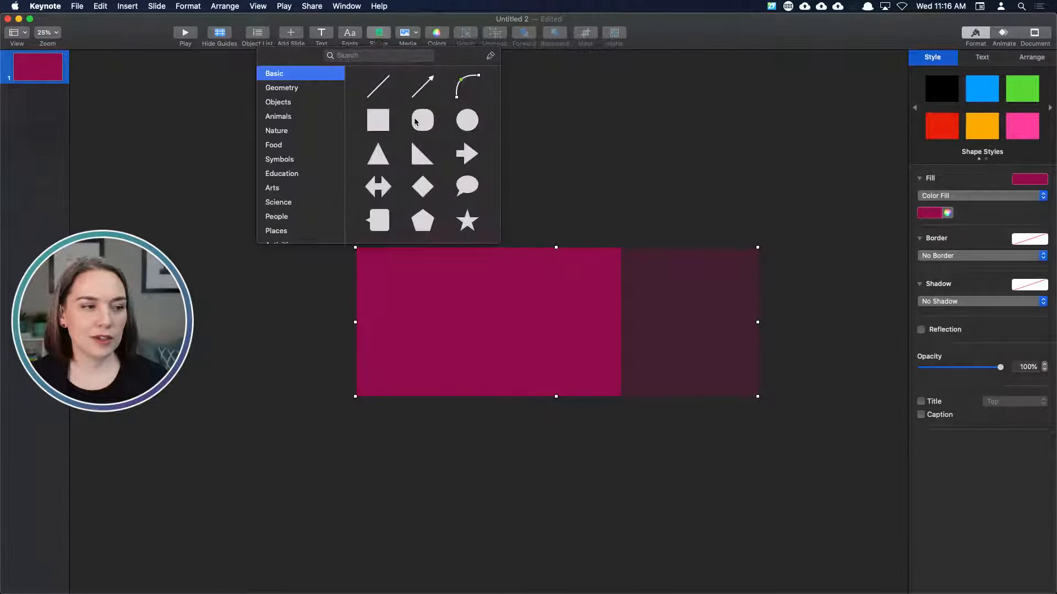
pyautogui.click(469, 128)
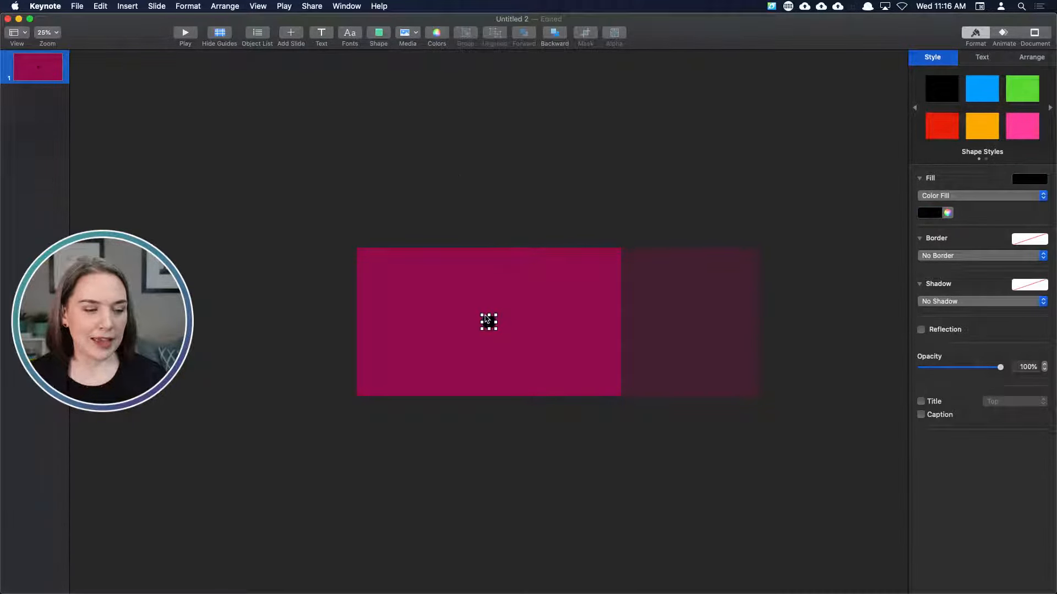
pyautogui.moveTo(479, 316); pyautogui.dragTo(314, 180)
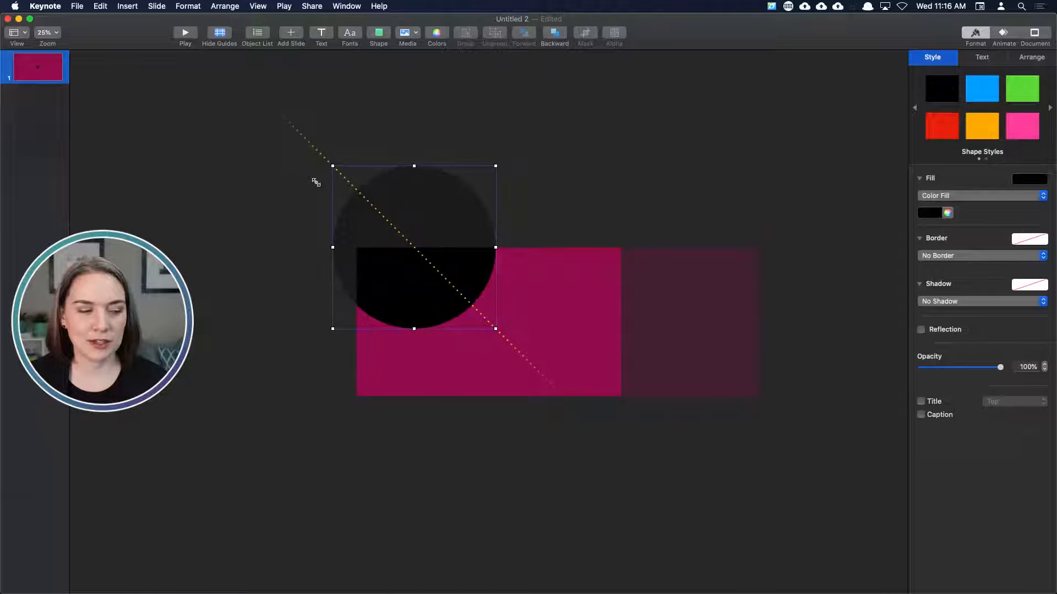
pyautogui.moveTo(429, 215); pyautogui.dragTo(373, 290)
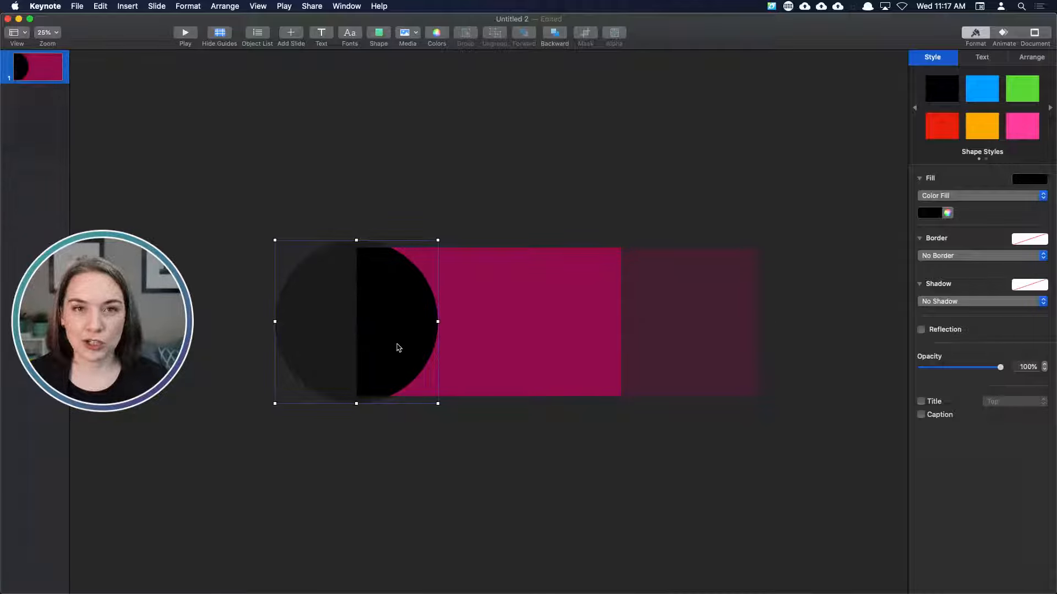
pyautogui.moveTo(335, 323); pyautogui.dragTo(342, 323)
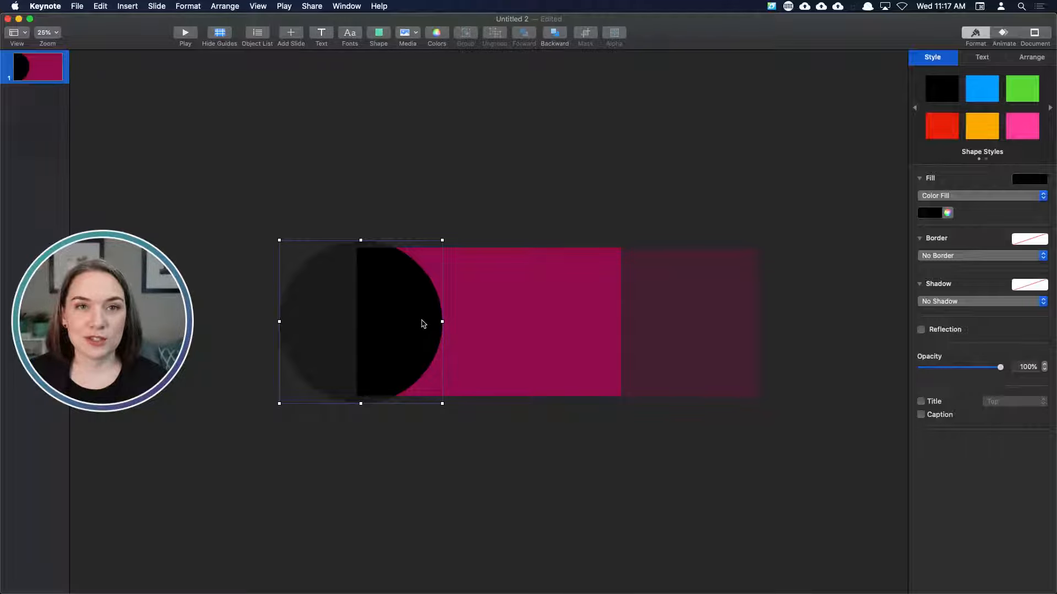
# - Subtract the black circle from the magenta rectangle to cut a curved left edge
pyautogui.click(521, 313)
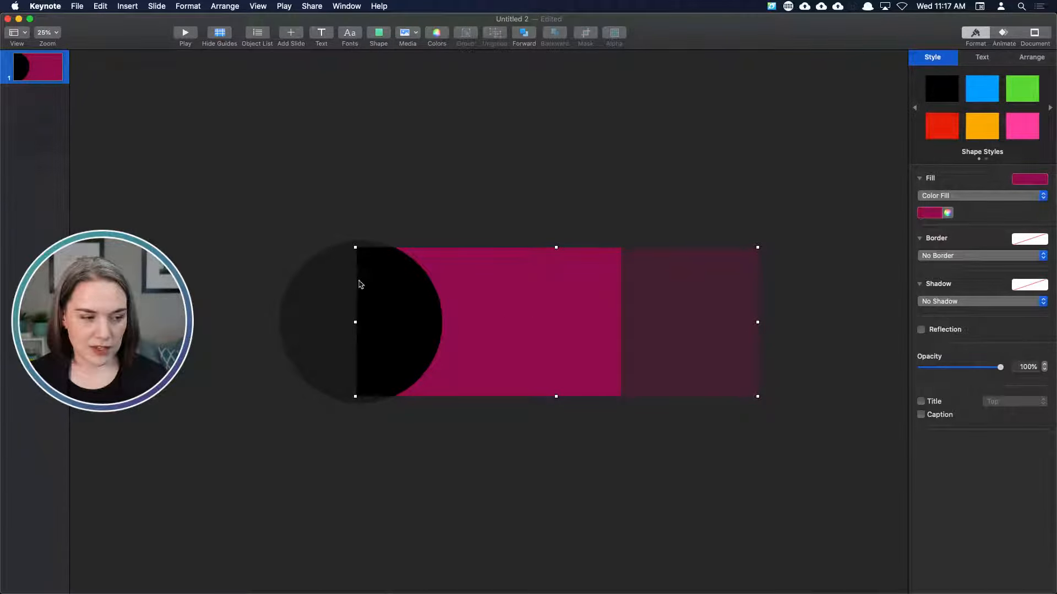
pyautogui.keyDown('shift'); pyautogui.click(341, 310); pyautogui.keyUp('shift')
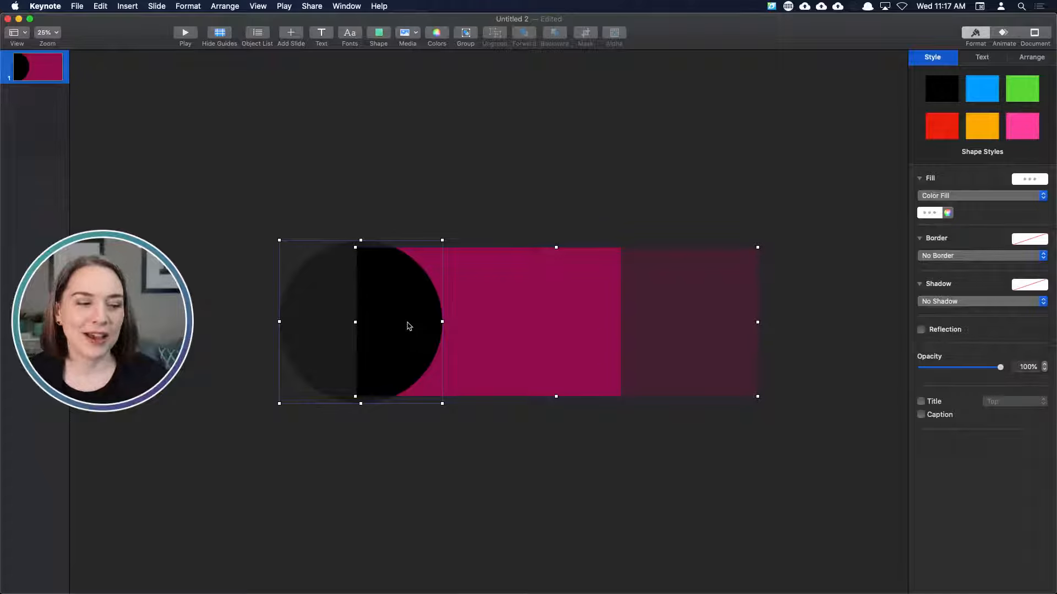
pyautogui.click(1038, 58)
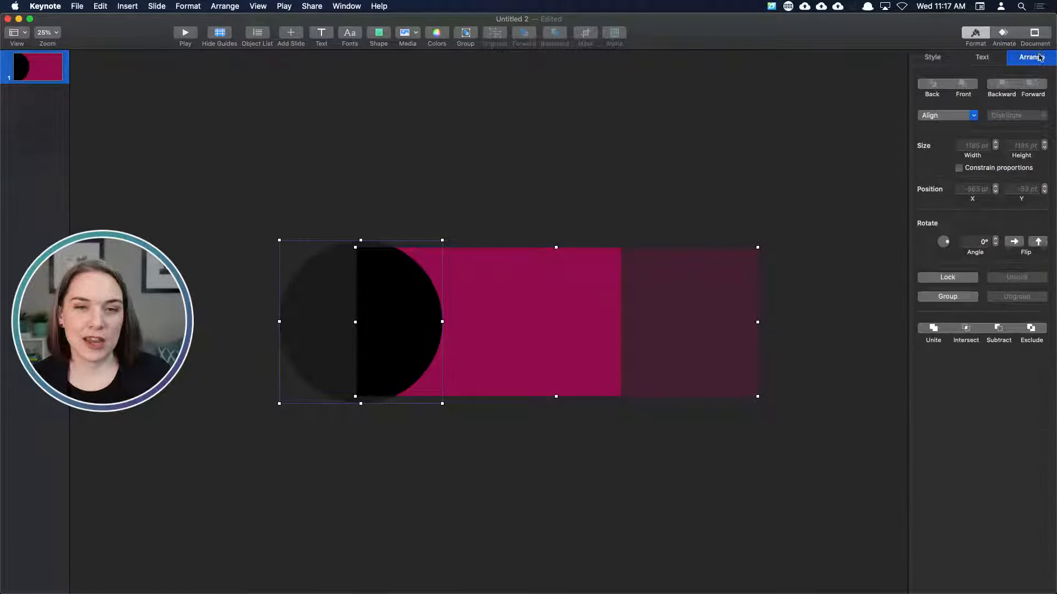
pyautogui.click(1001, 334)
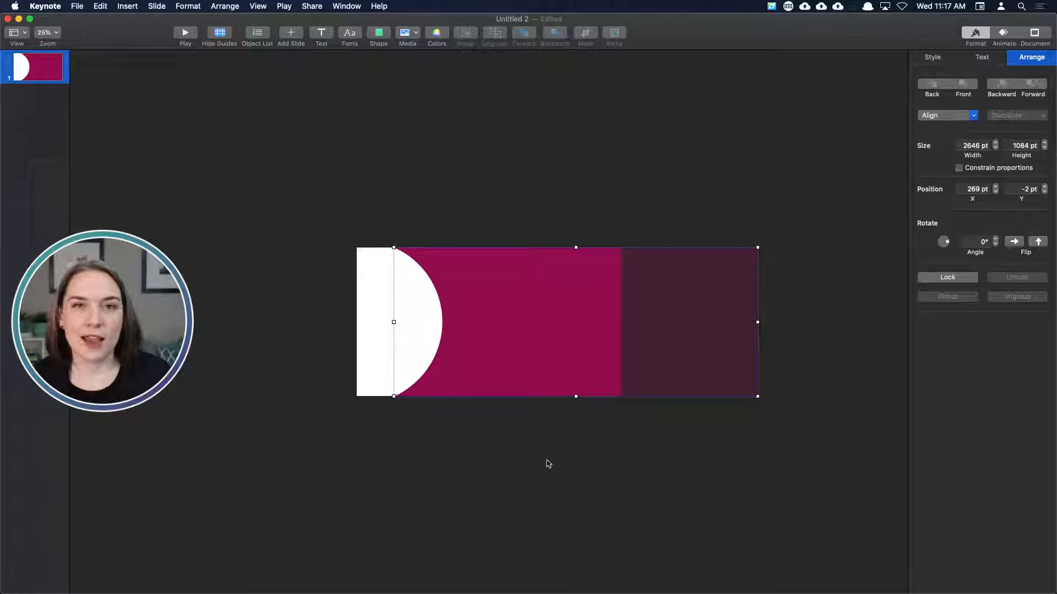
pyautogui.click(578, 463)
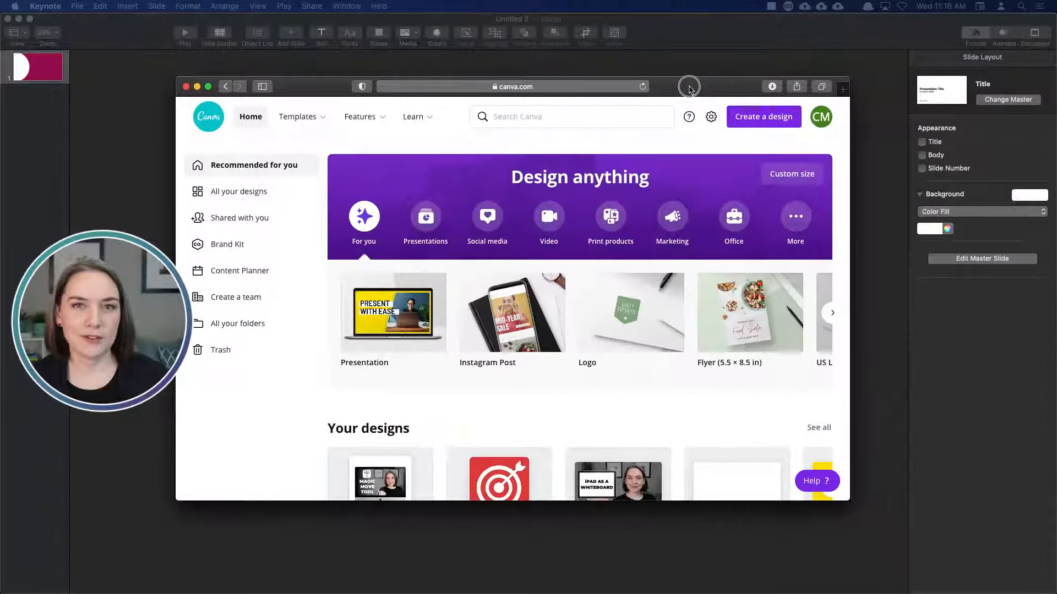
# - Switch to Canva in Safari and create a blank Instagram Post design
pyautogui.moveTo(691, 85); pyautogui.dragTo(750, 78)
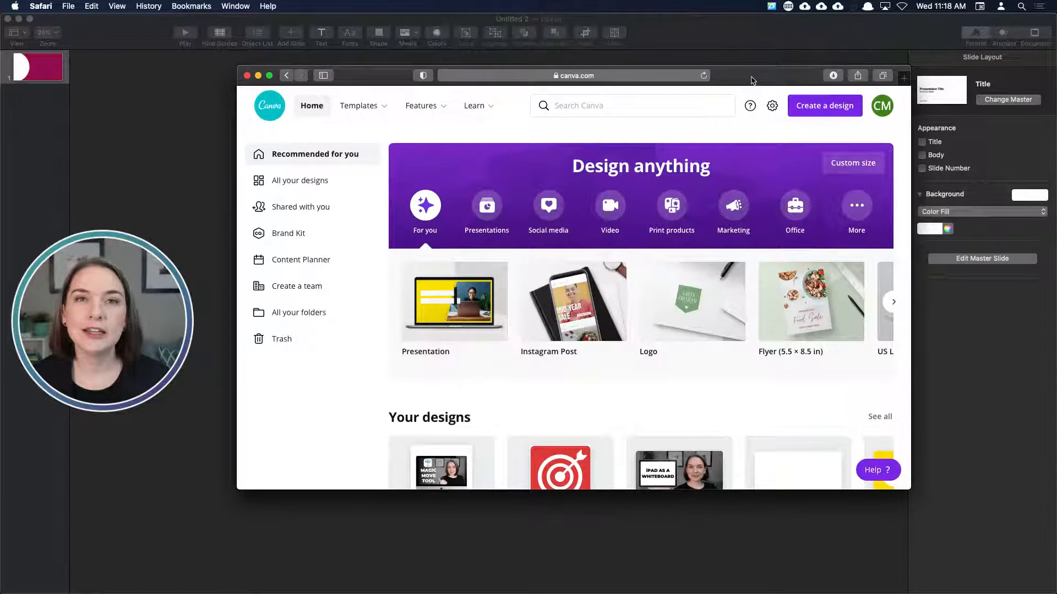
pyautogui.click(812, 107)
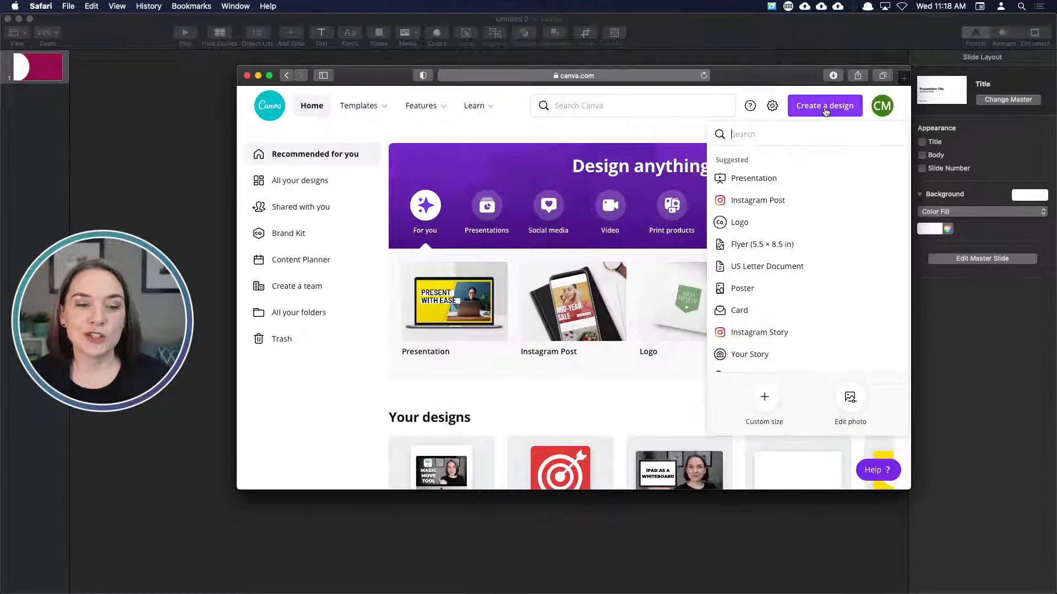
pyautogui.click(768, 202)
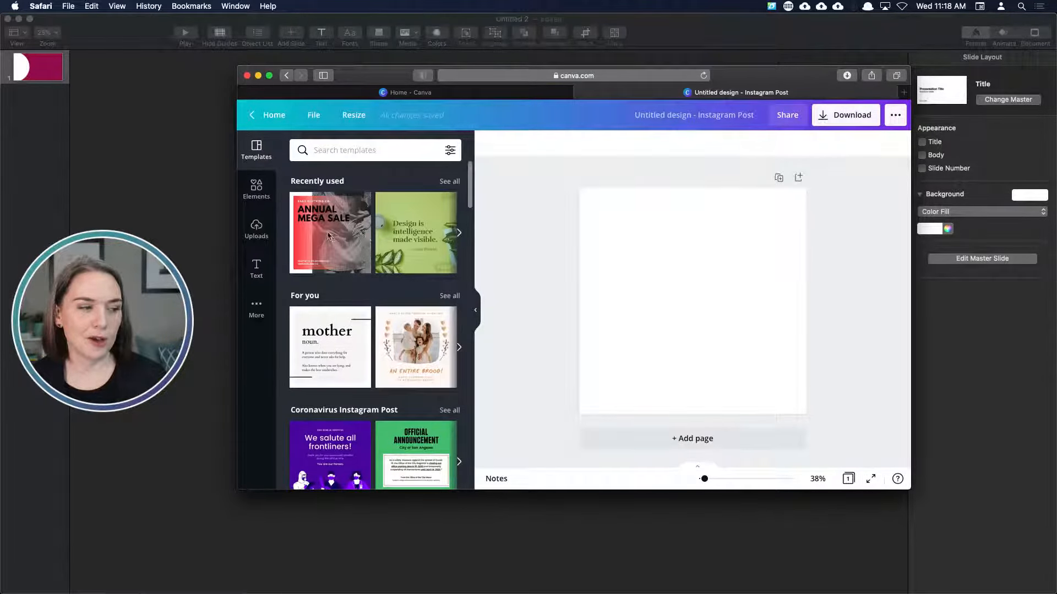
# - Place the uploaded Magic Move Tool thumbnail image on the page and collapse the uploads list
pyautogui.click(256, 238)
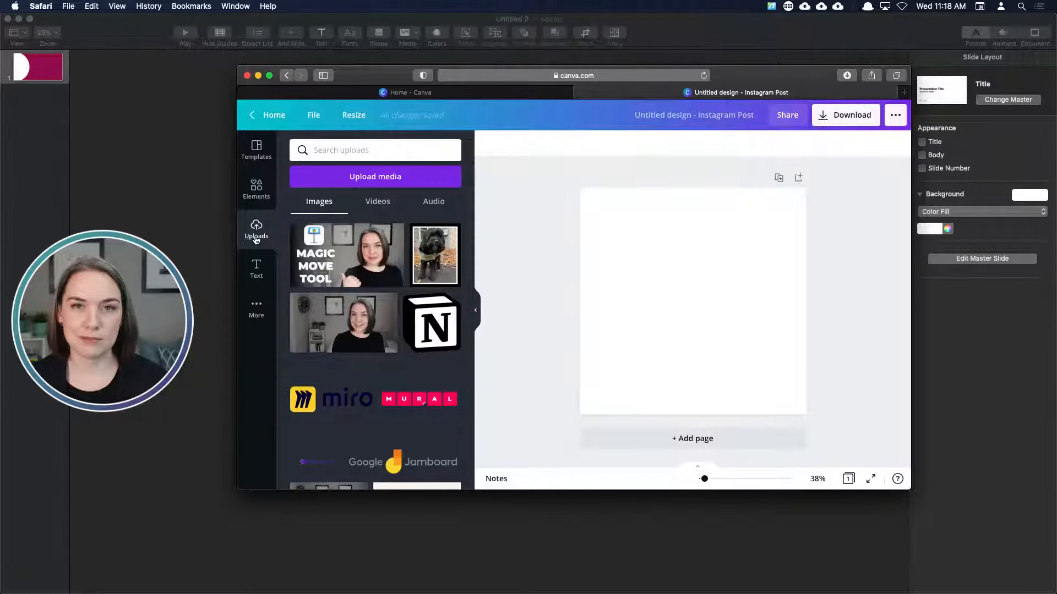
pyautogui.click(336, 268)
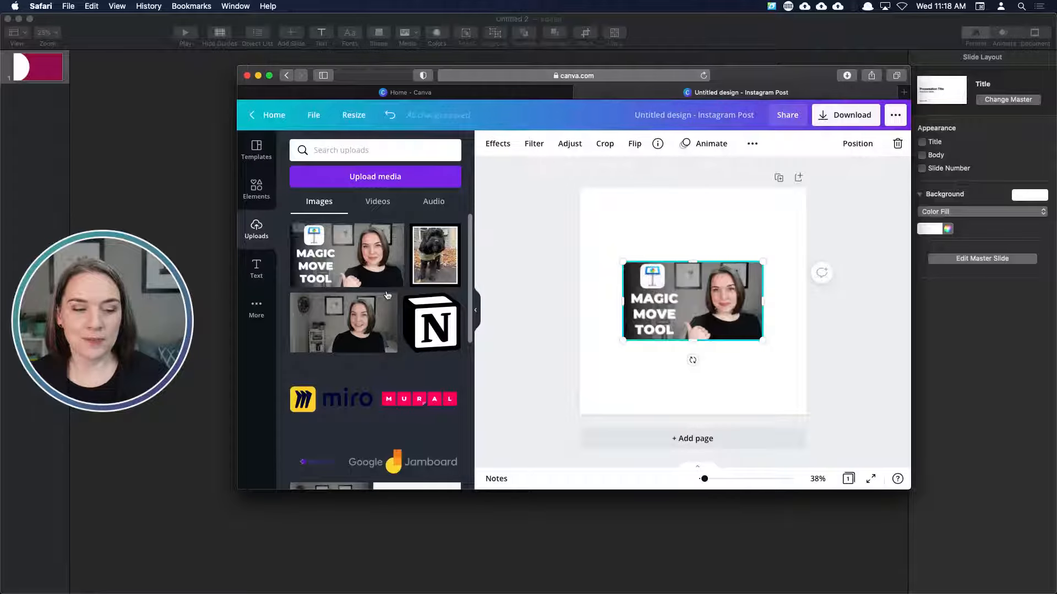
pyautogui.click(474, 310)
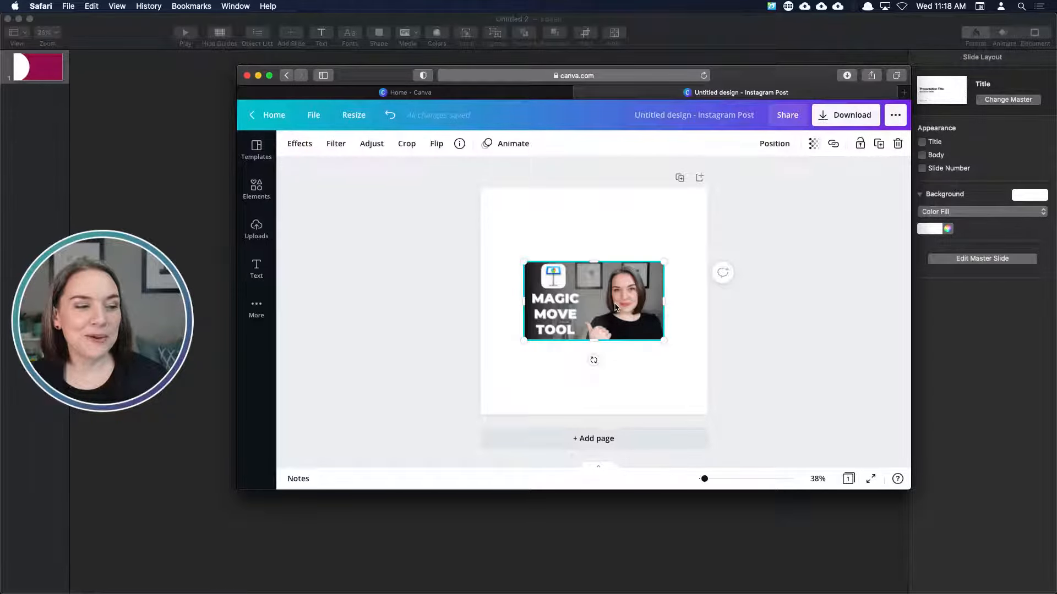
# - Put the thumbnail image into the Laptop 5 Smartmockup, and enlarge the mockup to span the page's full width
pyautogui.click(294, 146)
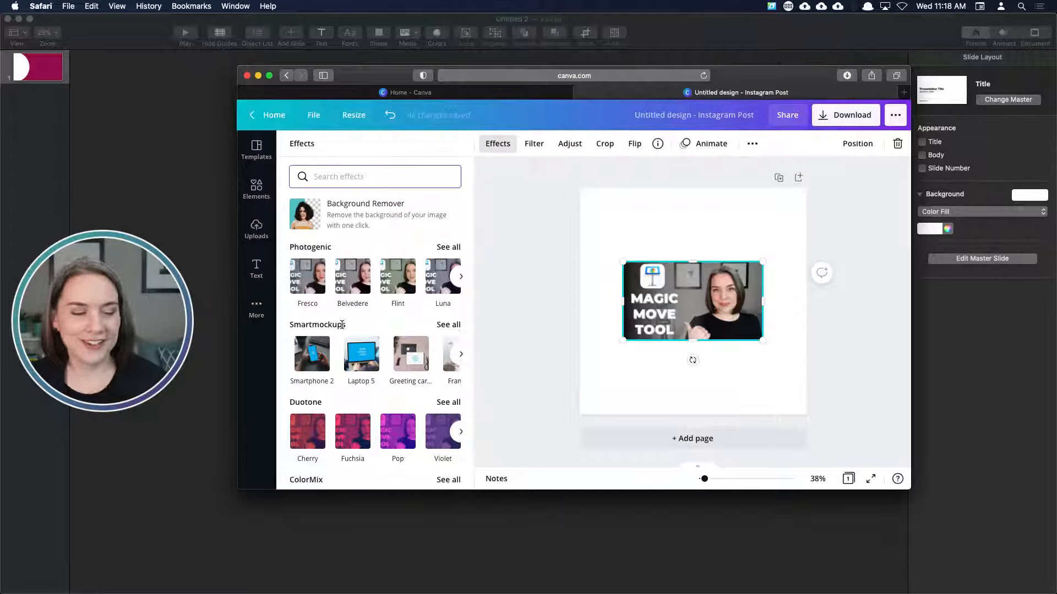
pyautogui.click(448, 325)
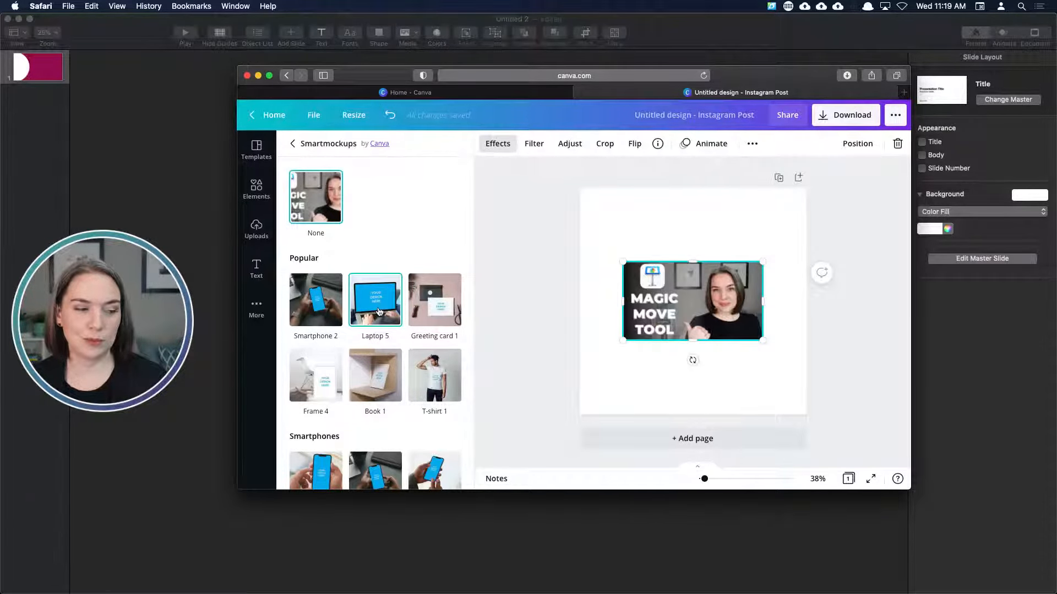
pyautogui.click(379, 312)
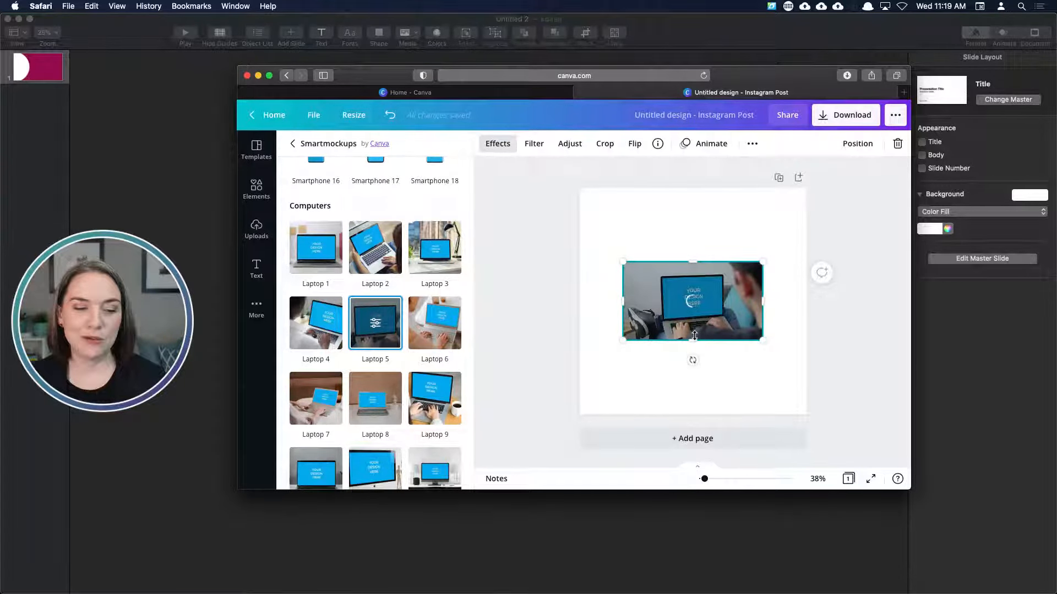
pyautogui.moveTo(699, 297); pyautogui.dragTo(655, 259)
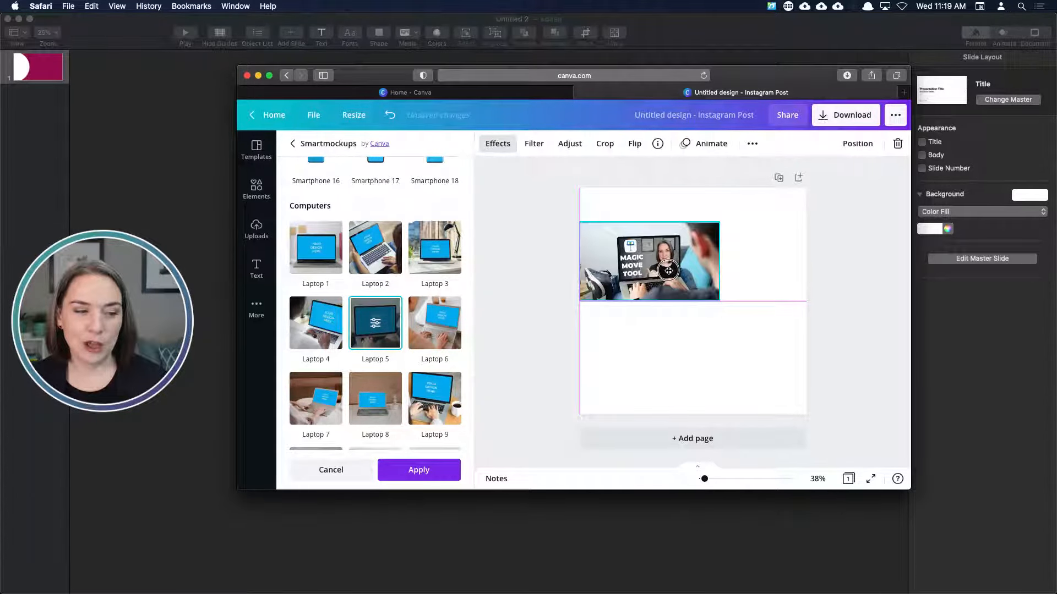
pyautogui.moveTo(718, 301); pyautogui.dragTo(801, 348)
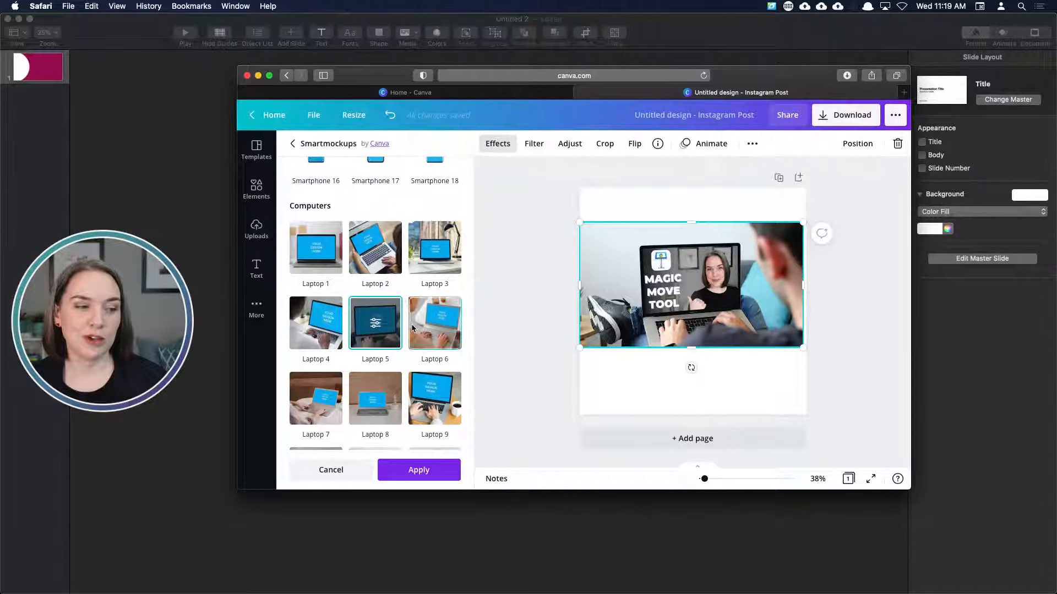
# - Preview the thumbnail in the Desktop 6 Smartmockup, and switch it to the Laptop 11 Smartmockup
pyautogui.scroll(-3, 413, 329)
pyautogui.scroll(-6, 413, 329)
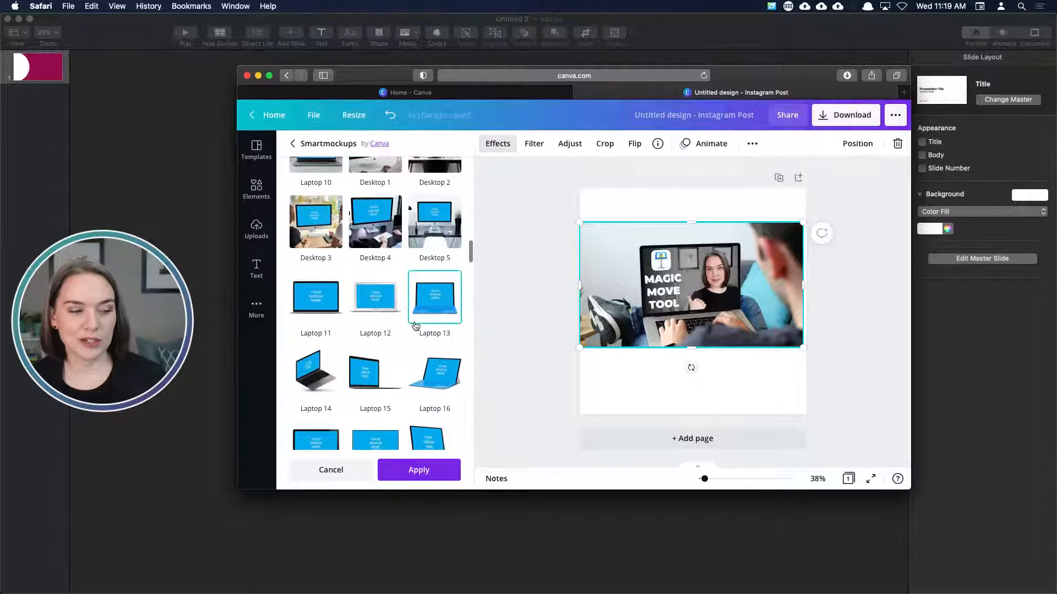
pyautogui.scroll(-1, 413, 364)
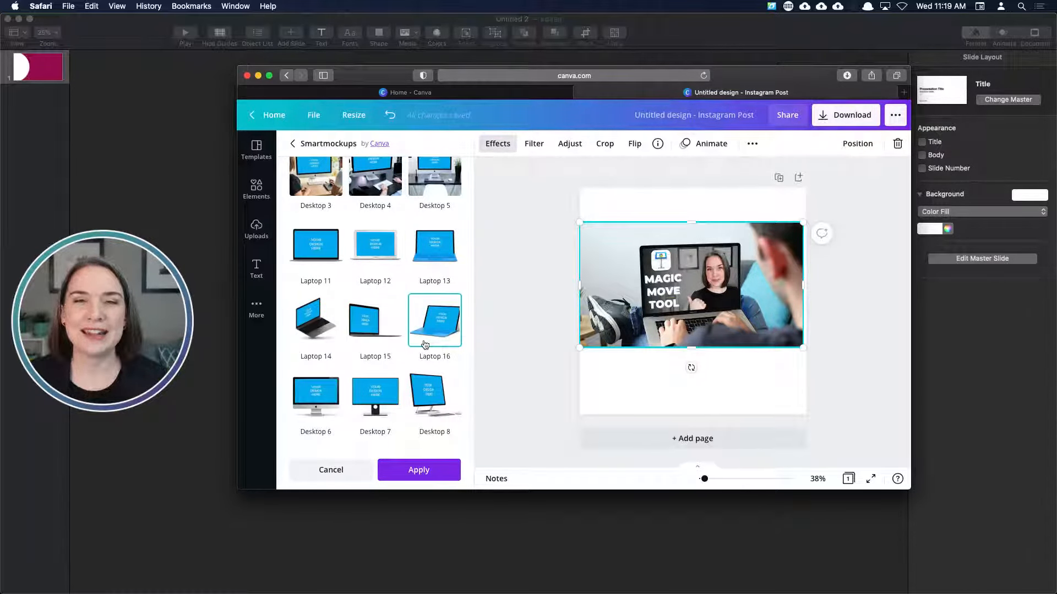
pyautogui.click(317, 394)
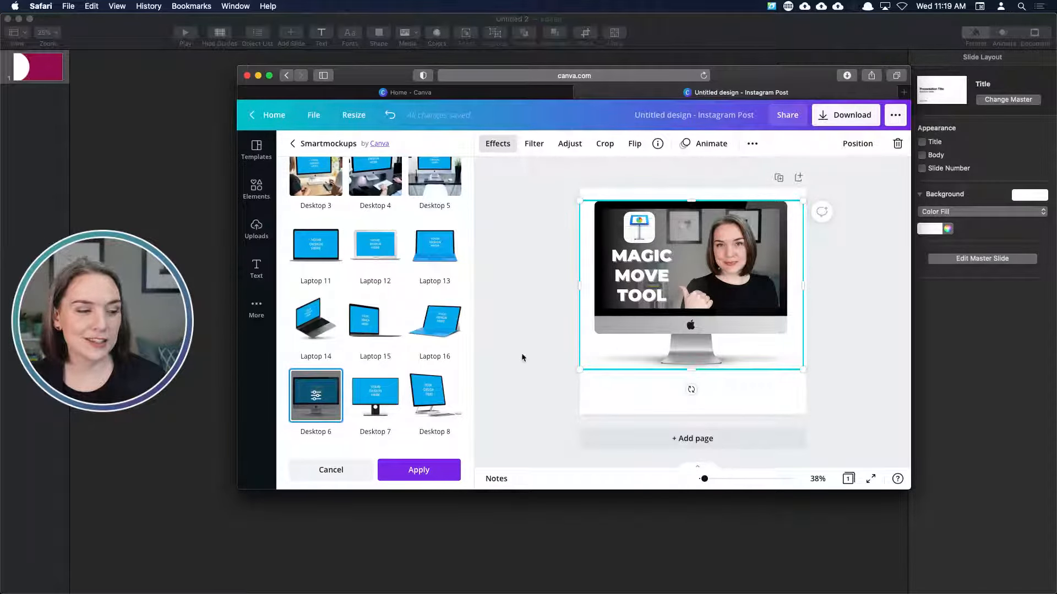
pyautogui.click(316, 246)
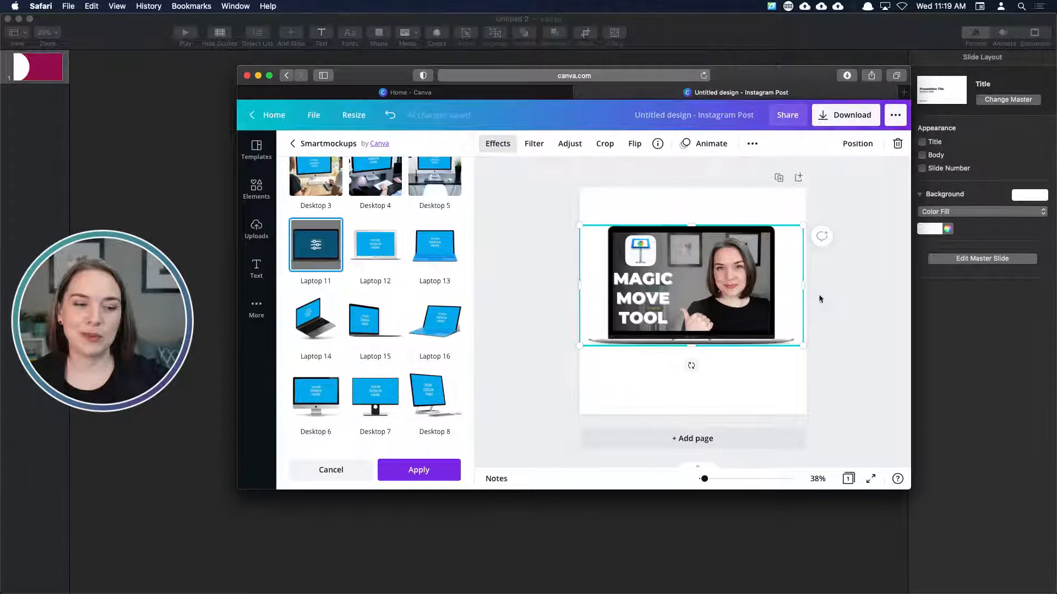
pyautogui.click(840, 328)
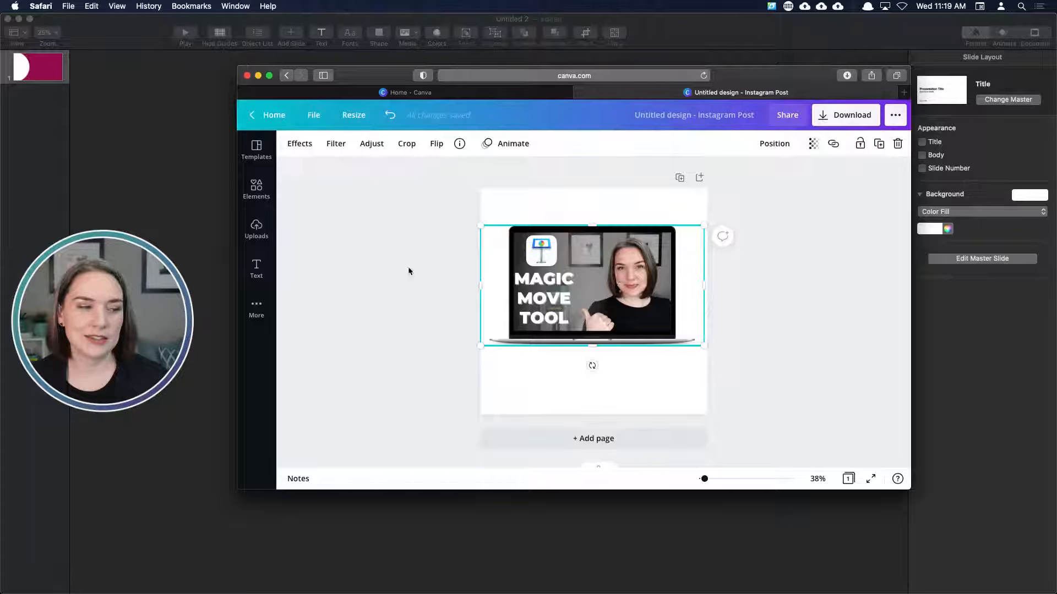
# - Browse the full Smartmockups collection, including the greeting card, business card, and frame and poster mockups
pyautogui.click(299, 143)
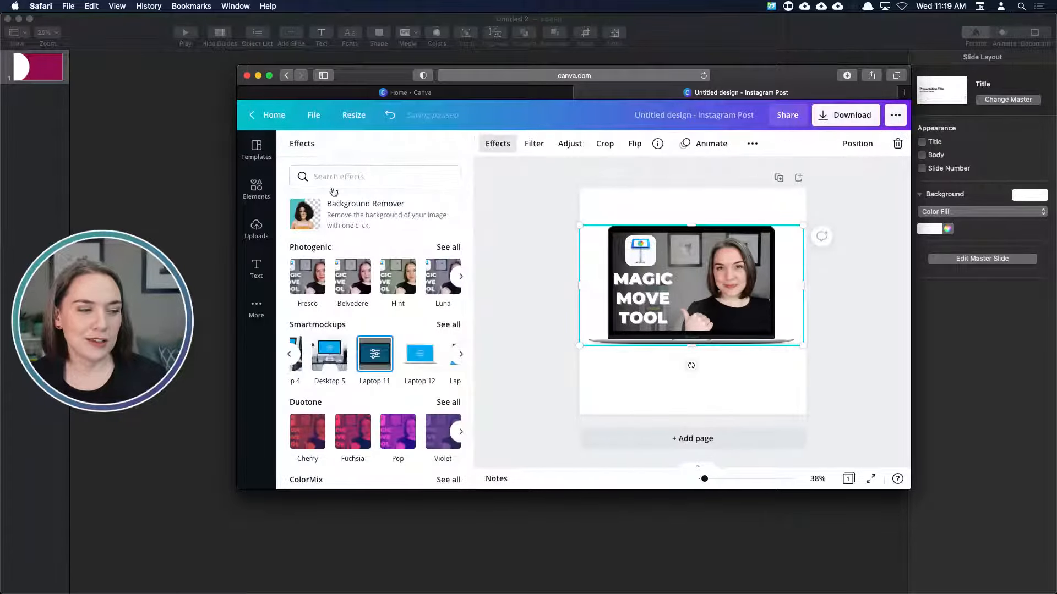
pyautogui.click(448, 324)
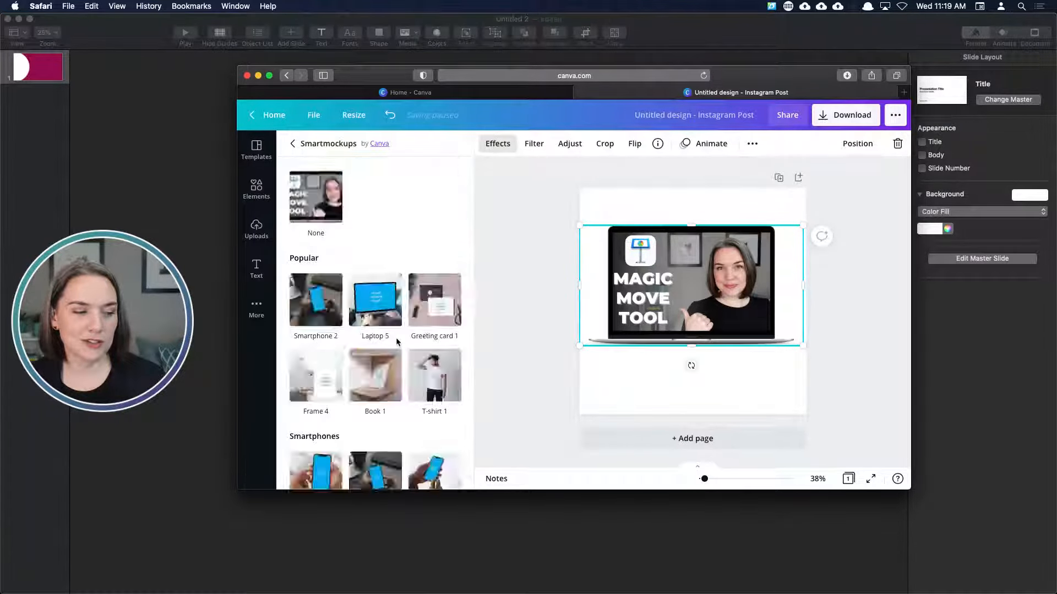
pyautogui.scroll(-15, 396, 341)
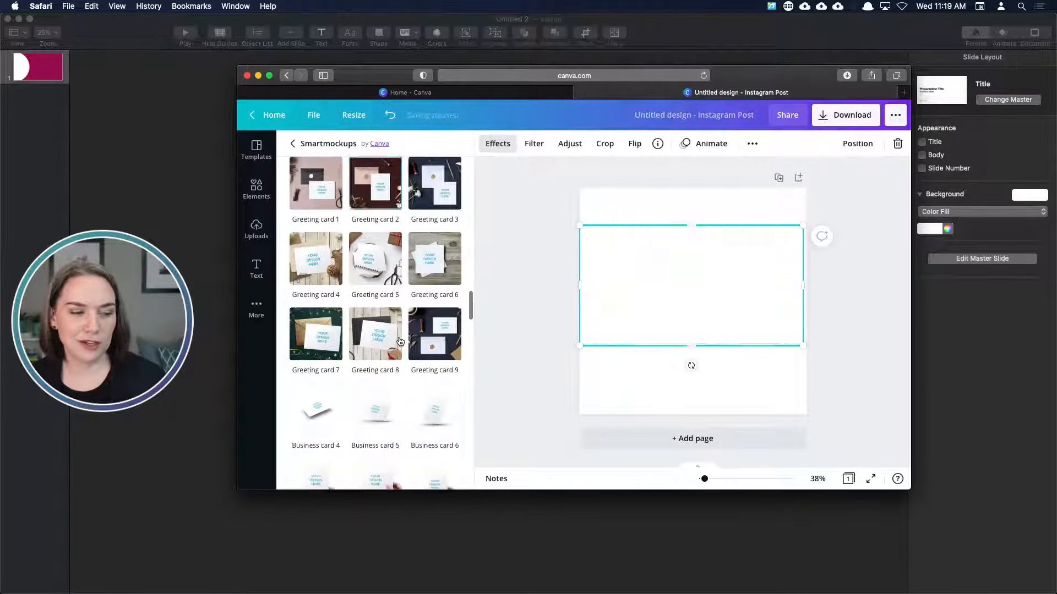
pyautogui.scroll(-6, 400, 341)
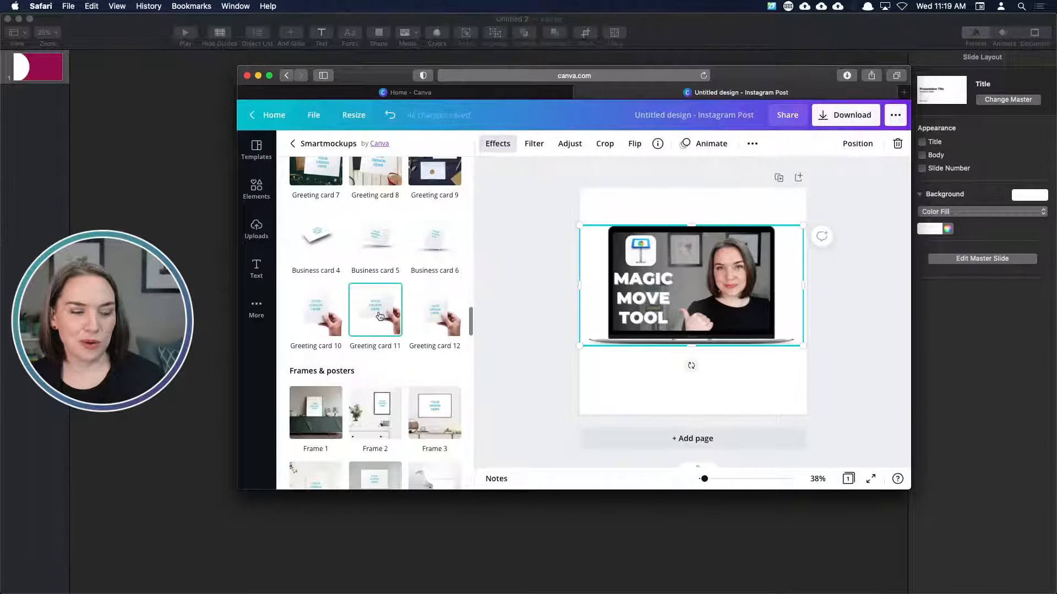
pyautogui.scroll(-3, 379, 315)
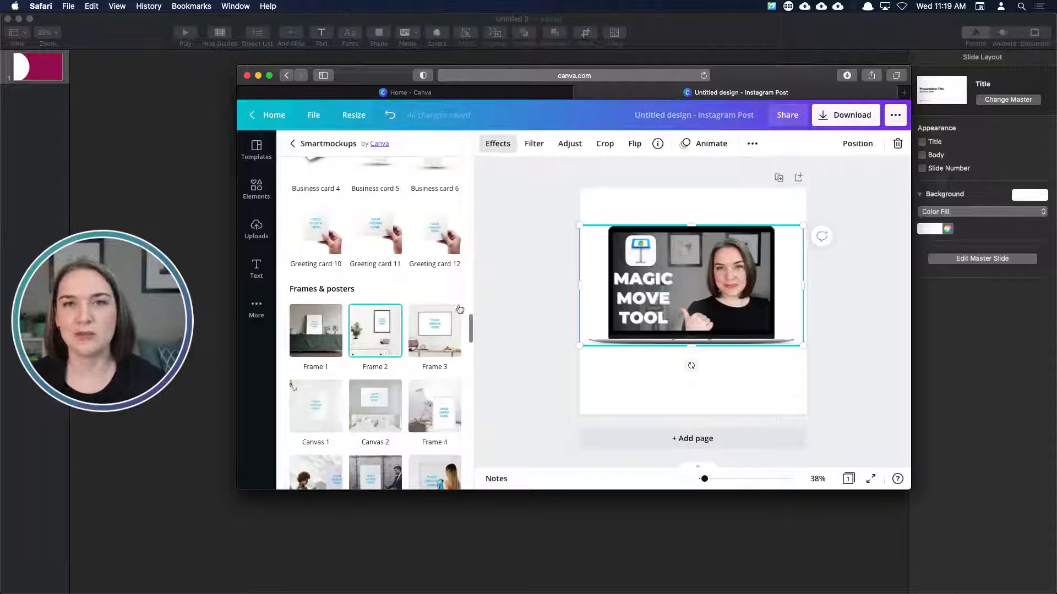
pyautogui.click(836, 298)
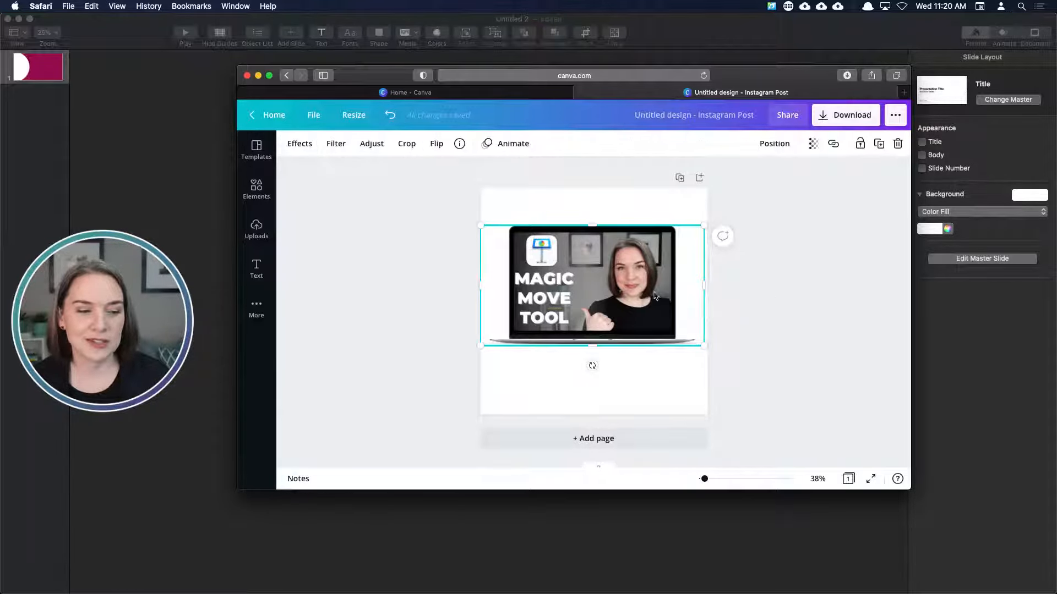
# - Fit the laptop mockup to the page's full width and download the design as a PNG with a transparent background
pyautogui.moveTo(655, 296); pyautogui.dragTo(604, 296)
pyautogui.moveTo(703, 355); pyautogui.dragTo(708, 359)
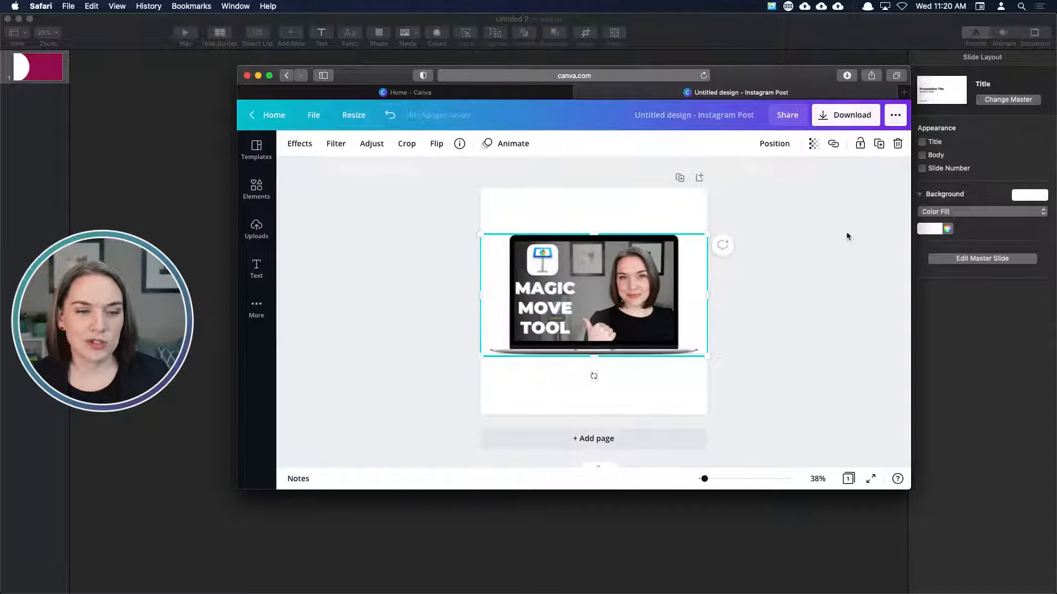
pyautogui.click(825, 120)
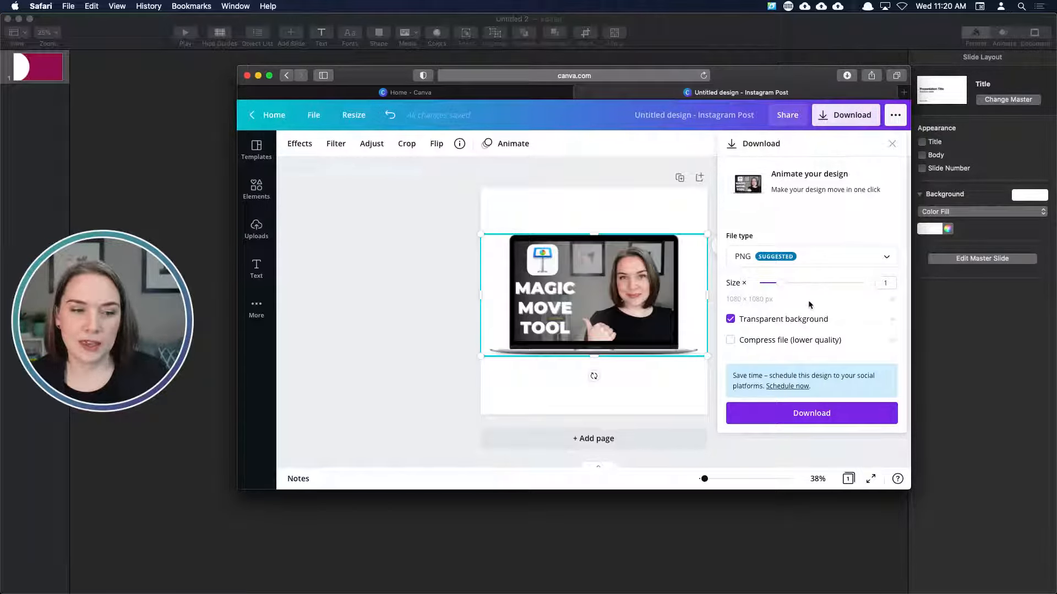
pyautogui.click(818, 419)
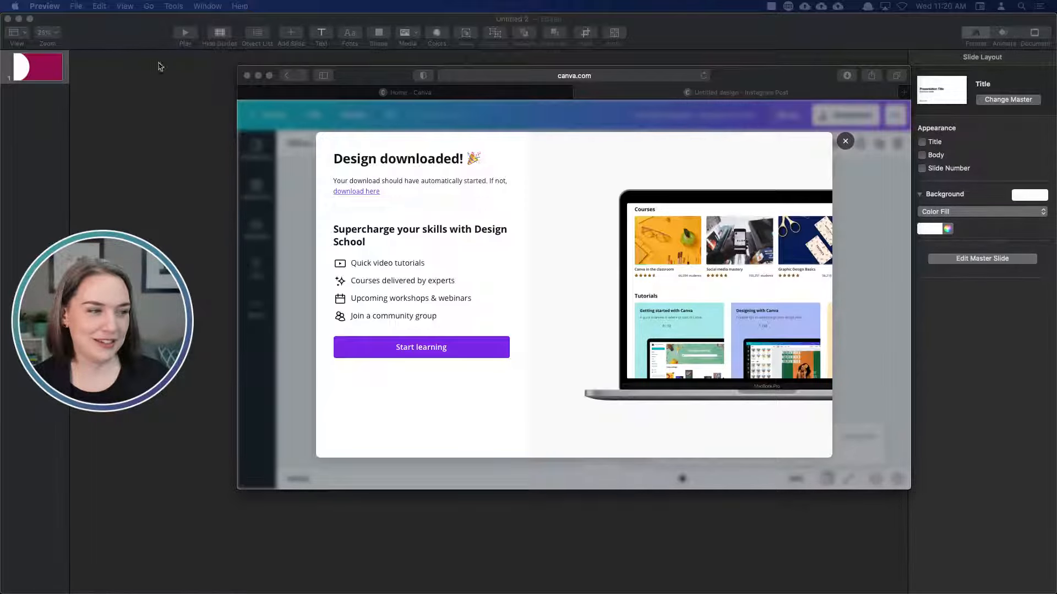
# - Return to Keynote and insert Untitled design.png from the Downloads folder onto the slide
pyautogui.click(258, 76)
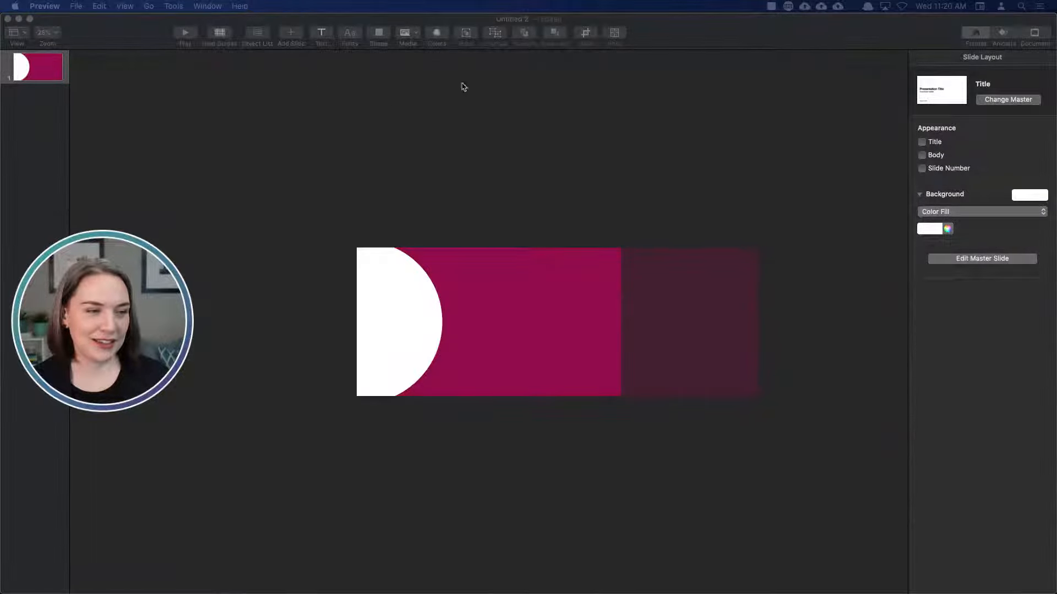
pyautogui.click(407, 36)
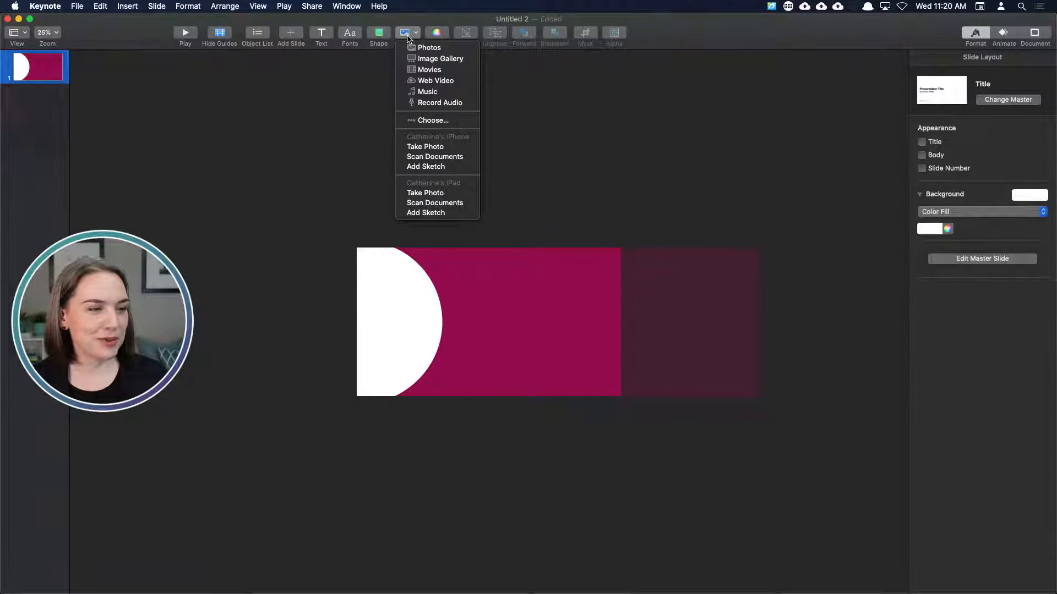
pyautogui.click(432, 120)
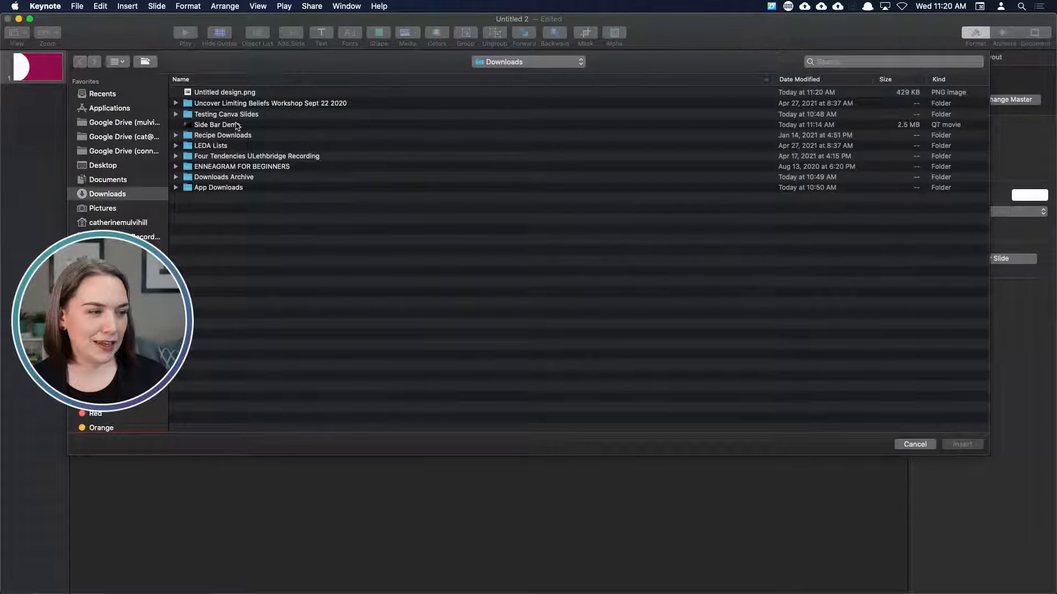
pyautogui.click(219, 93)
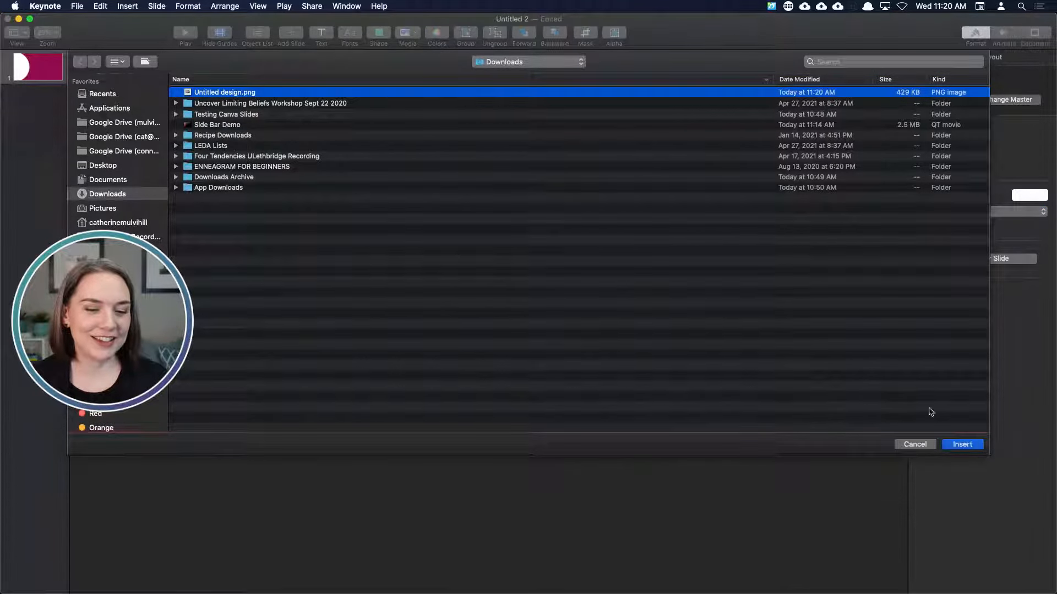
pyautogui.click(962, 444)
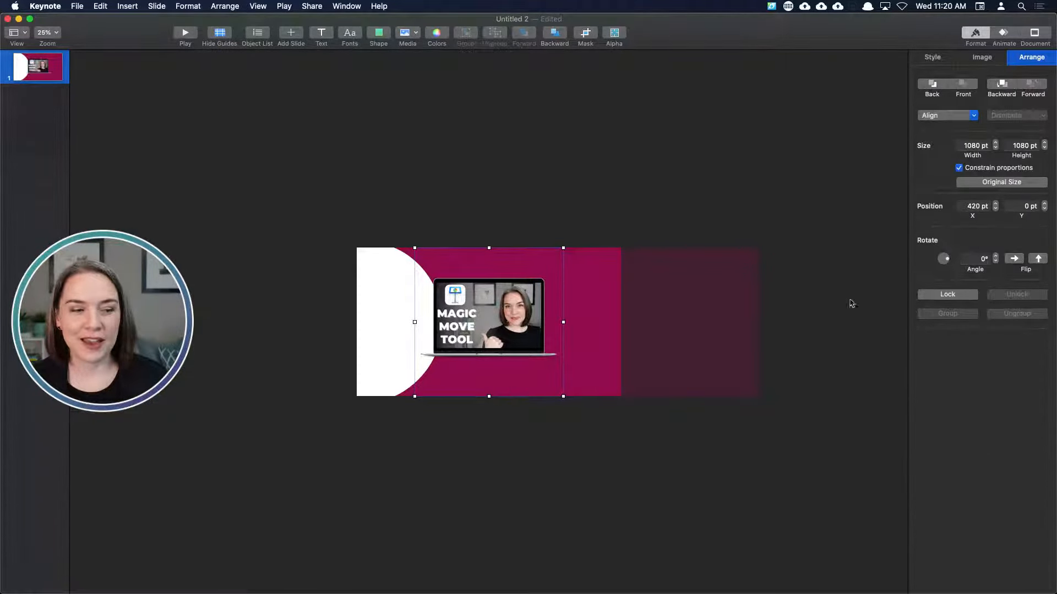
# - Place the laptop image fully on the magenta area beside the curved edge, at about X 704 pt, Y -92 pt
pyautogui.click(51, 39)
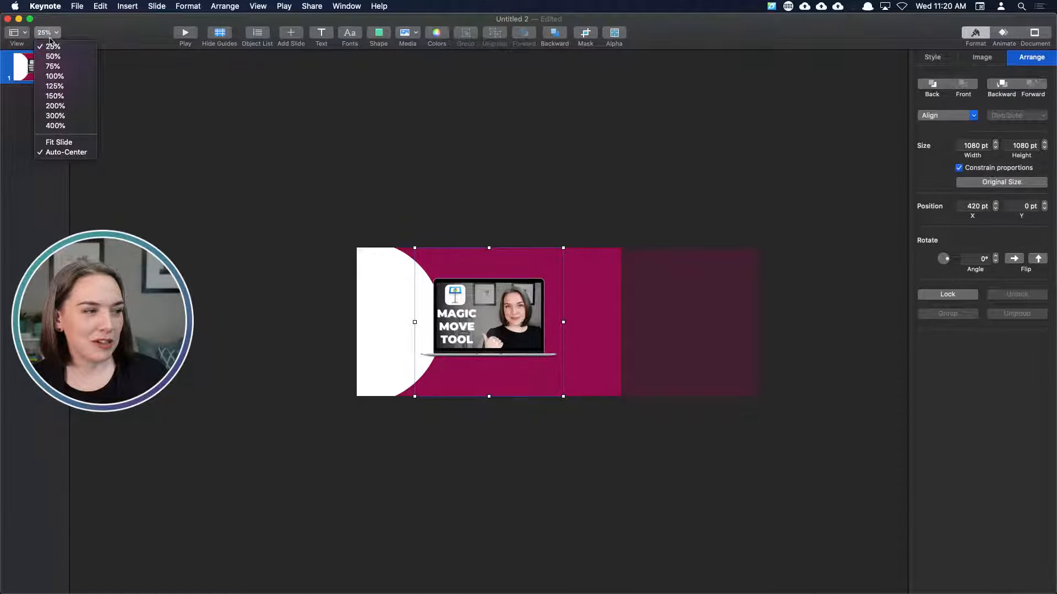
pyautogui.click(45, 44)
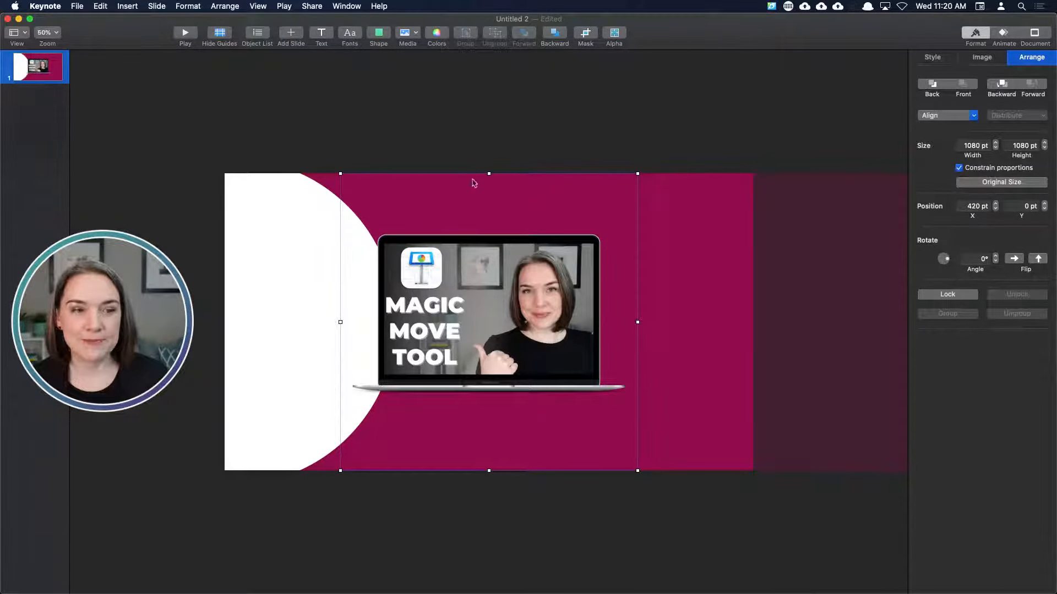
pyautogui.moveTo(502, 331); pyautogui.dragTo(578, 310)
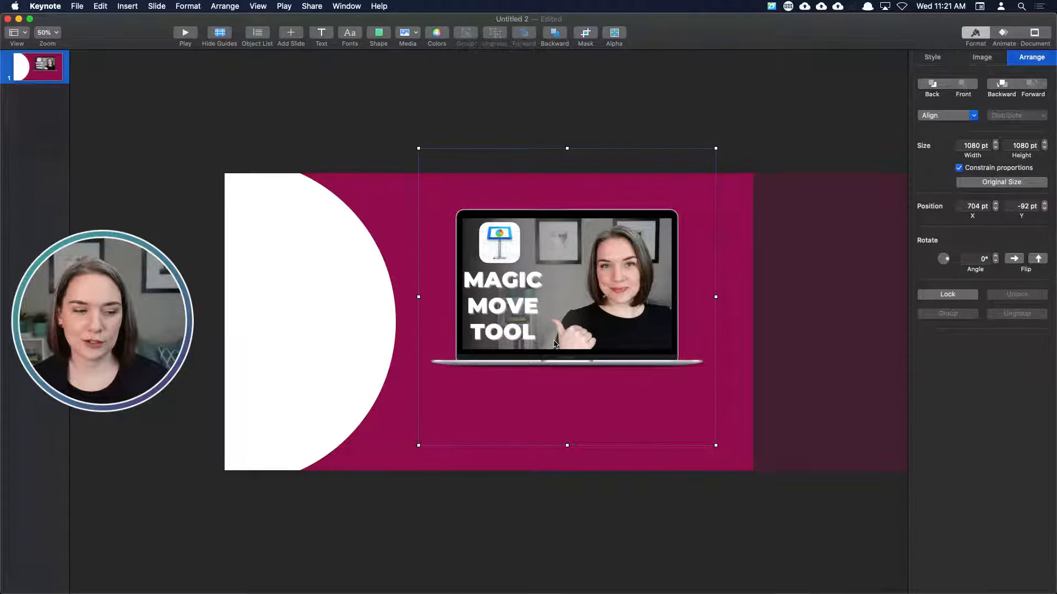
pyautogui.click(363, 121)
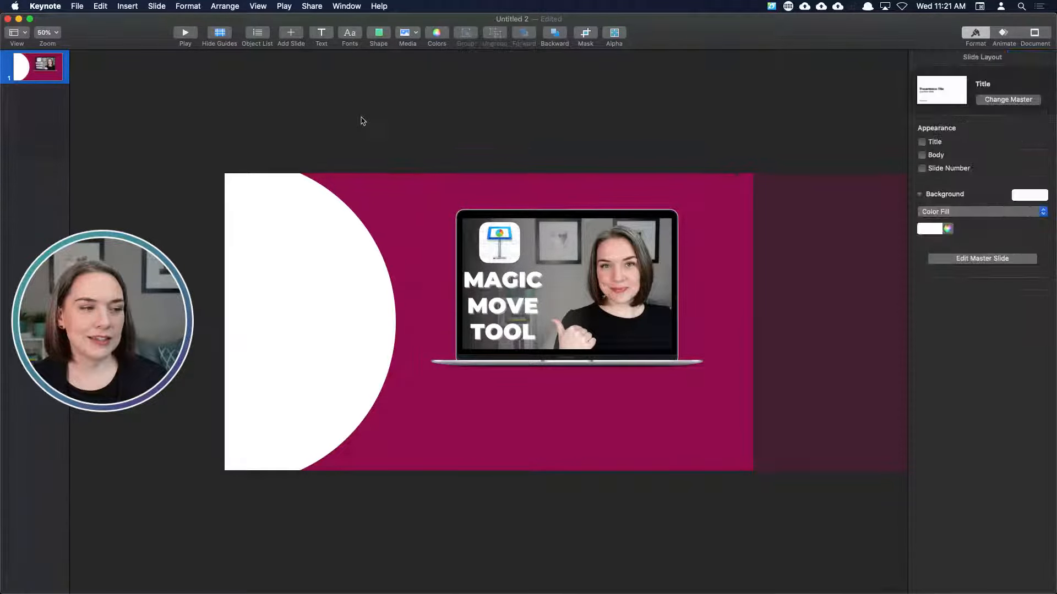
# - Add a text box beneath the laptop image and give it the Title Small paragraph style
pyautogui.click(320, 36)
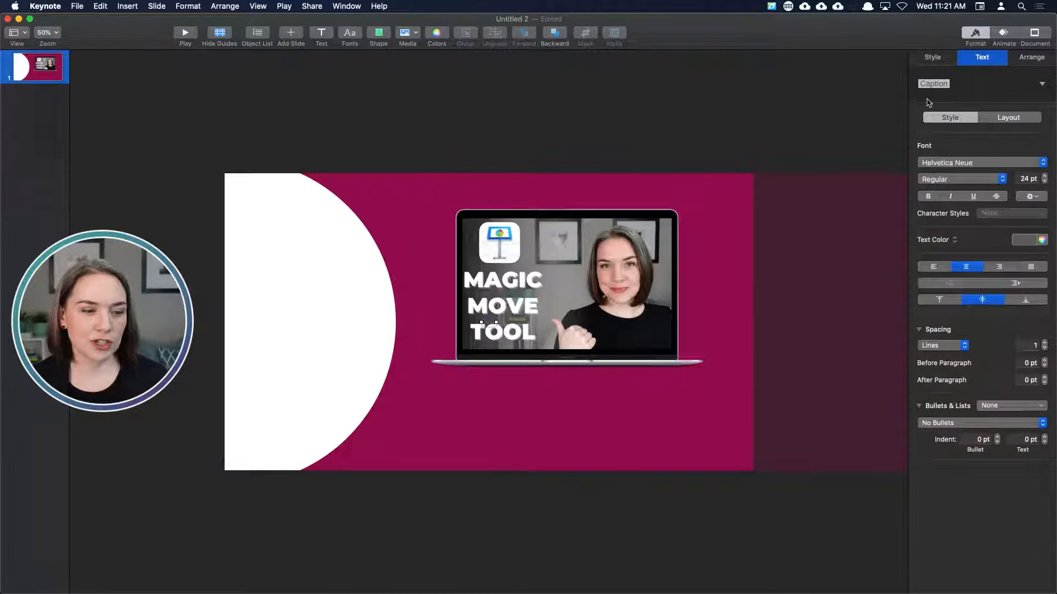
pyautogui.moveTo(494, 324); pyautogui.dragTo(562, 417)
pyautogui.click(1008, 83)
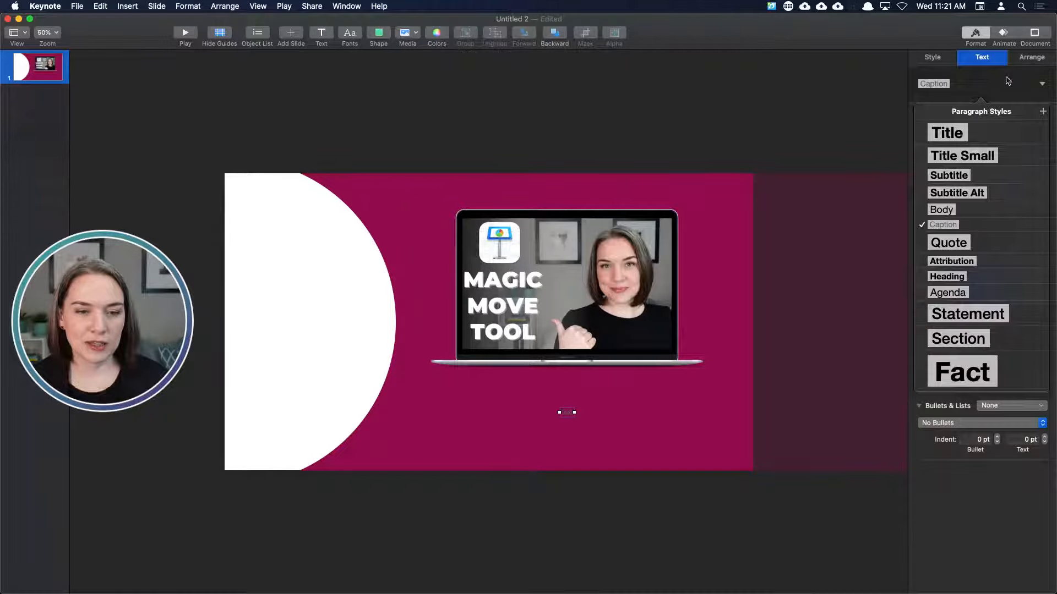
pyautogui.click(991, 156)
# - Set the text box's font to Montserrat Medium and its text color to white
pyautogui.click(983, 161)
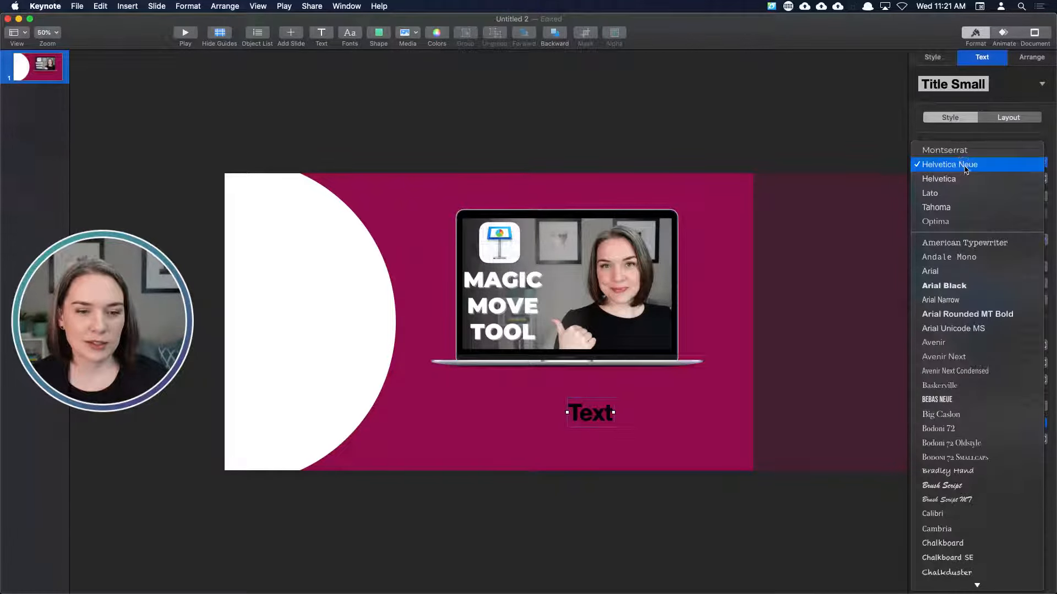
pyautogui.click(944, 145)
pyautogui.click(945, 180)
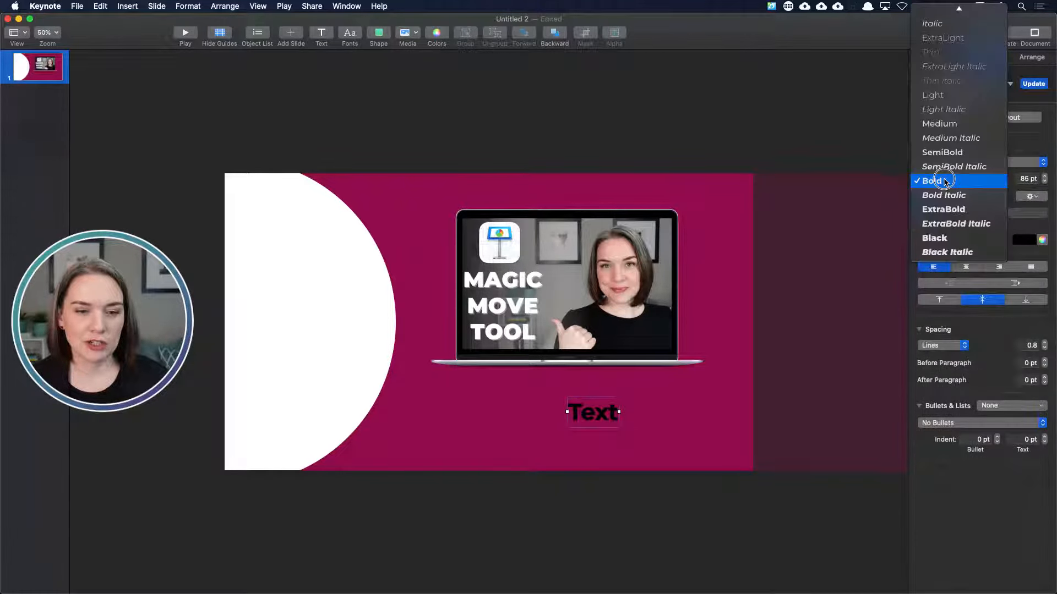
pyautogui.click(939, 124)
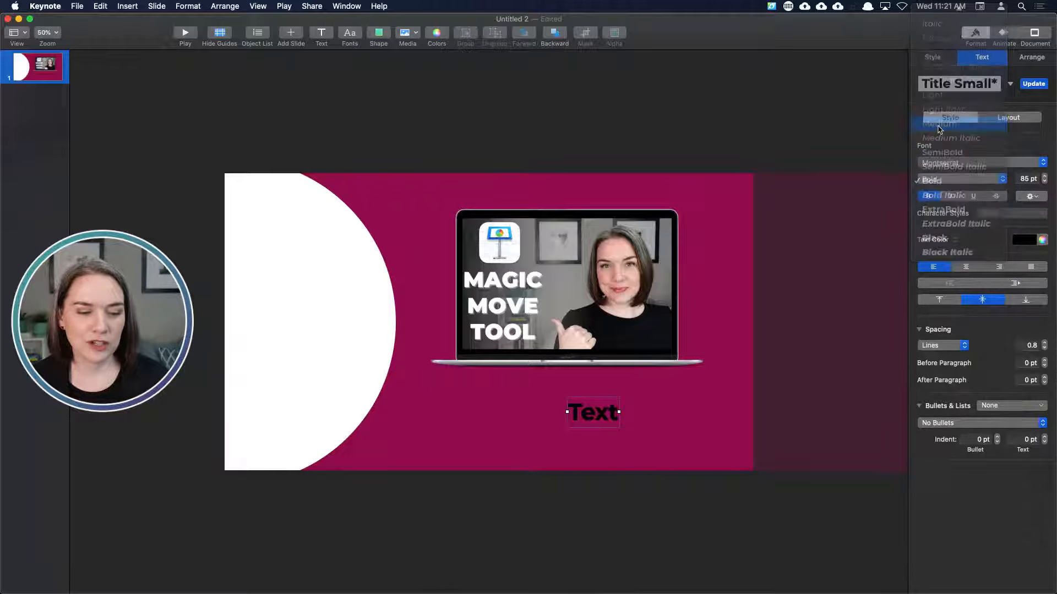
pyautogui.click(1031, 241)
pyautogui.click(939, 303)
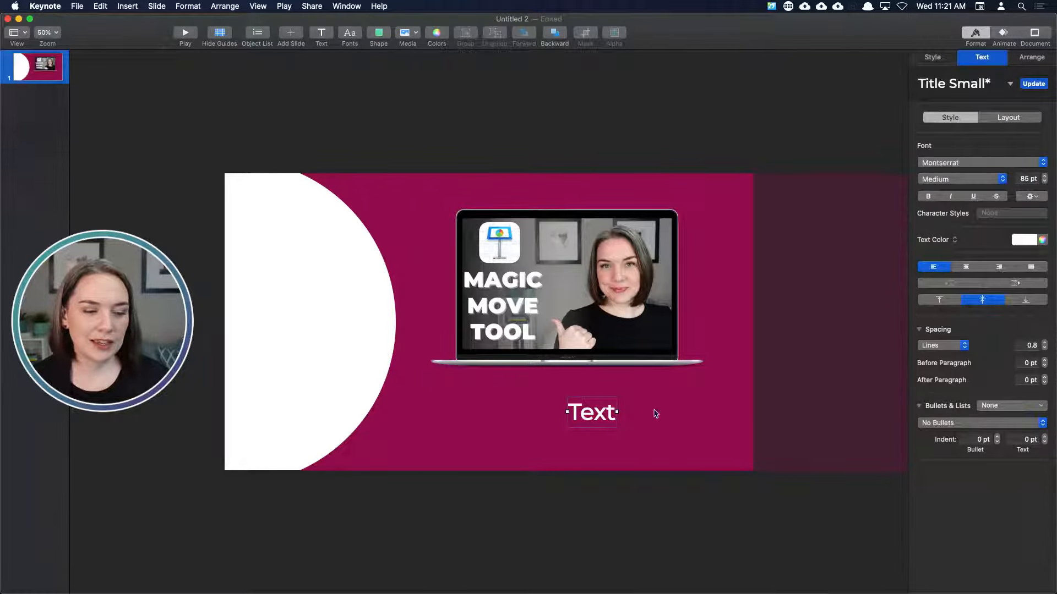
# - Replace the placeholder text with "Using Magic Move" and center it beneath the laptop at about X 857 pt, Y 822 pt
pyautogui.doubleClick(592, 419)
pyautogui.press('BackSpace')
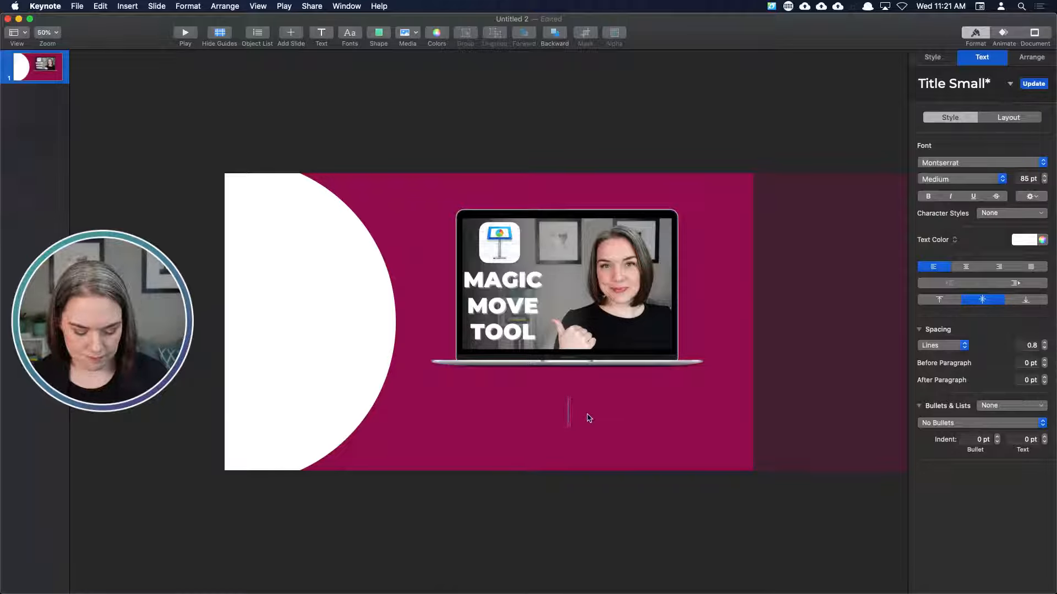
pyautogui.write('Using Maci')
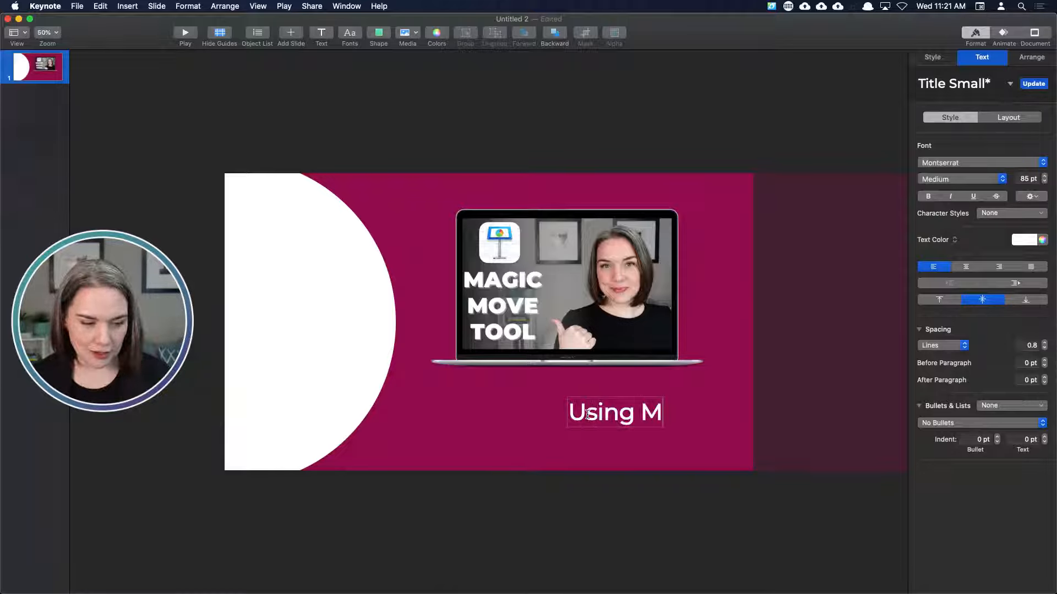
pyautogui.press('BackSpace')
pyautogui.press('BackSpace')
pyautogui.write('g')
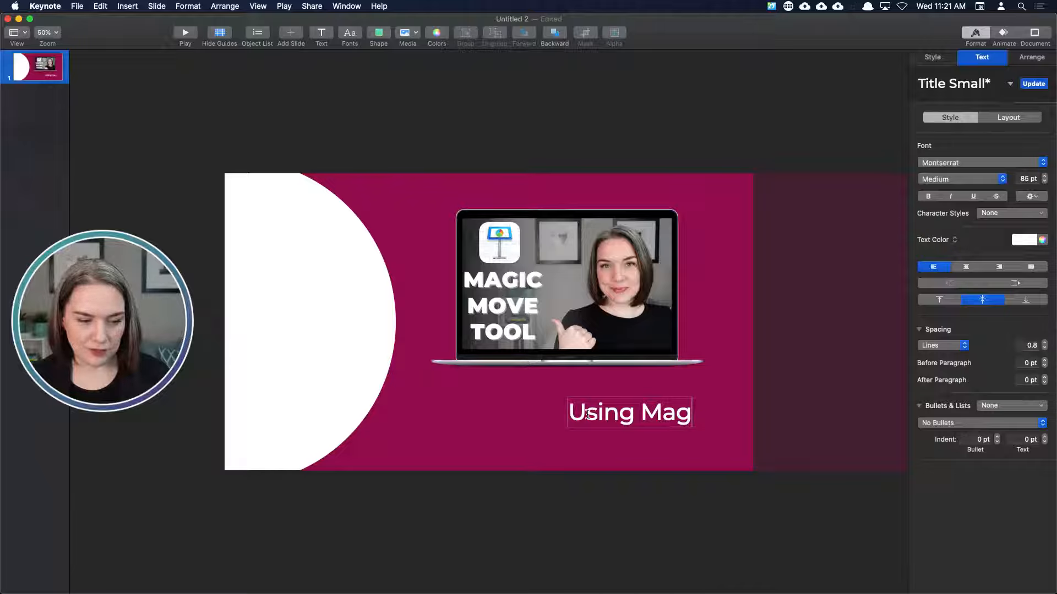
pyautogui.write('ic Move')
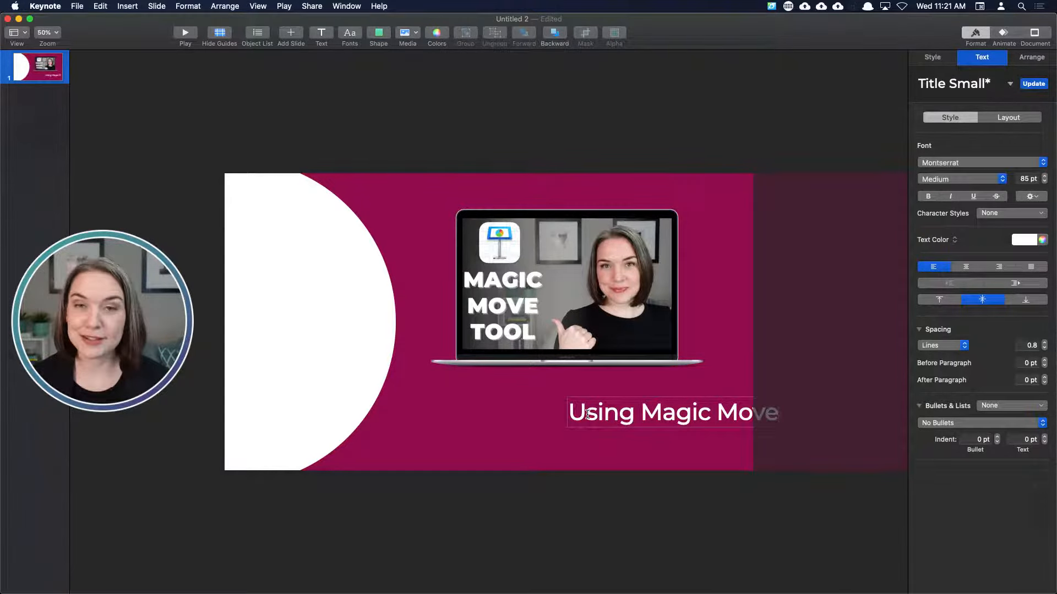
pyautogui.click(661, 540)
pyautogui.moveTo(669, 423); pyautogui.dragTo(565, 424)
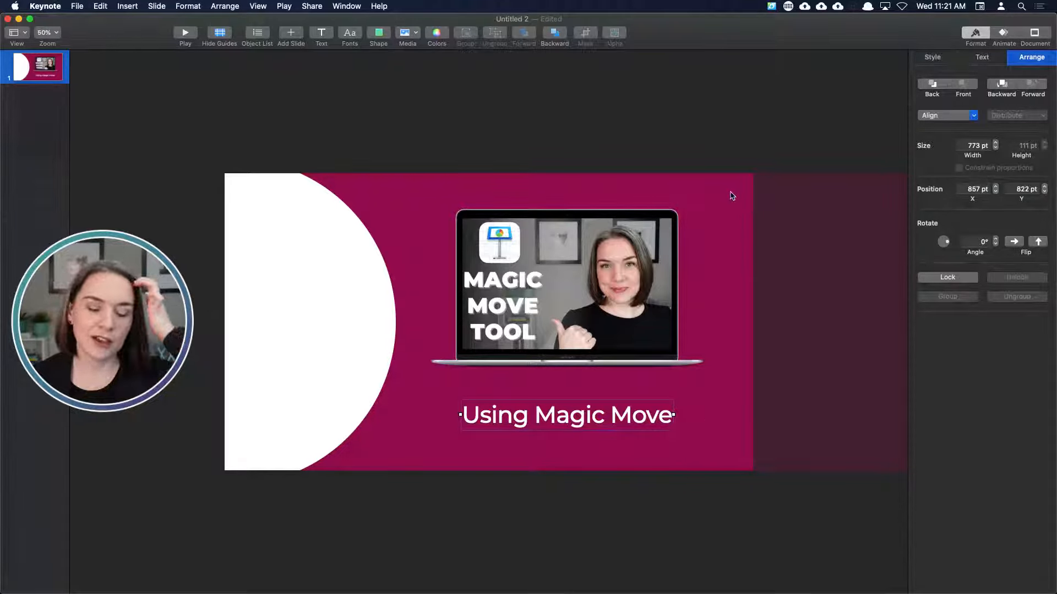
pyautogui.click(730, 488)
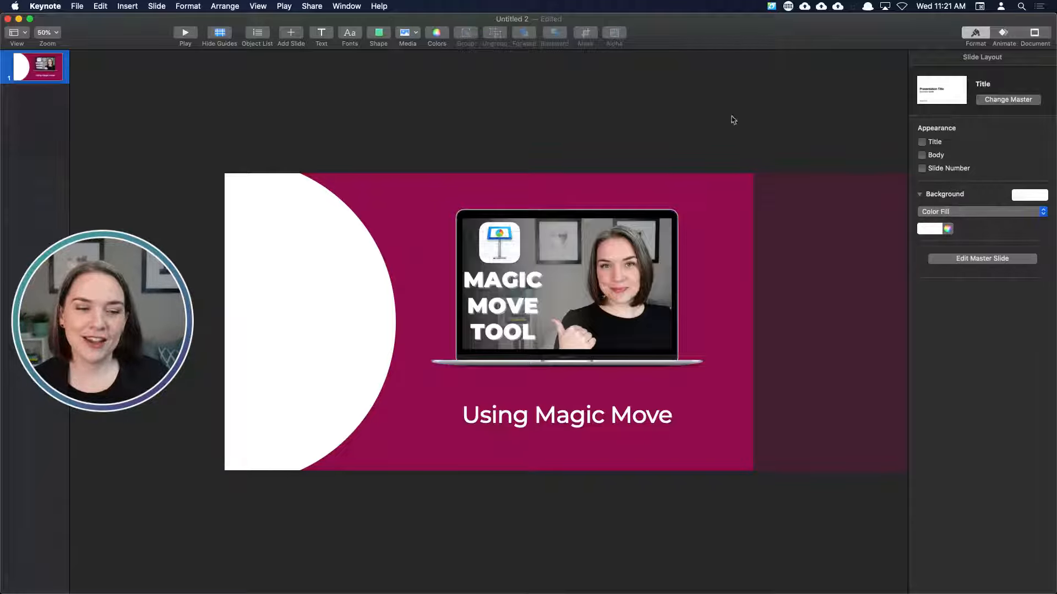
# - Set the slide background to No Fill and duplicate the slide
pyautogui.click(974, 212)
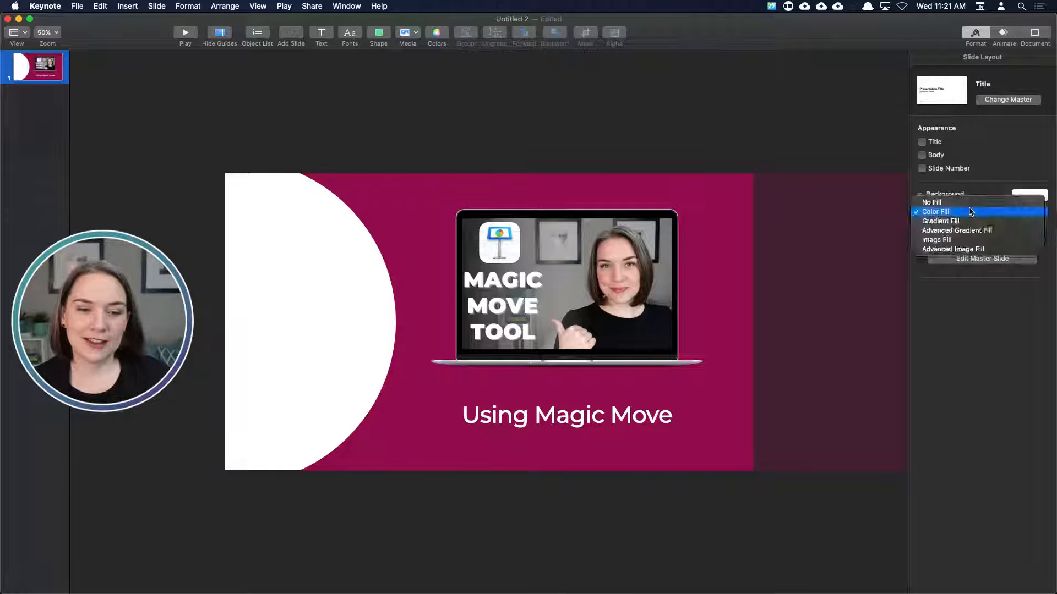
pyautogui.click(937, 203)
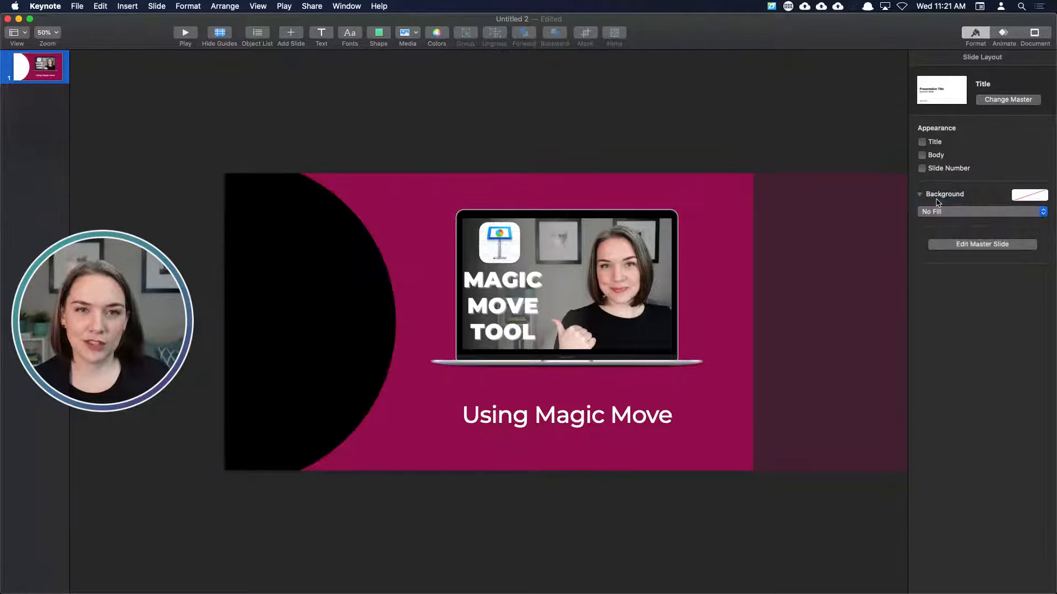
pyautogui.rightClick(39, 75)
pyautogui.click(66, 173)
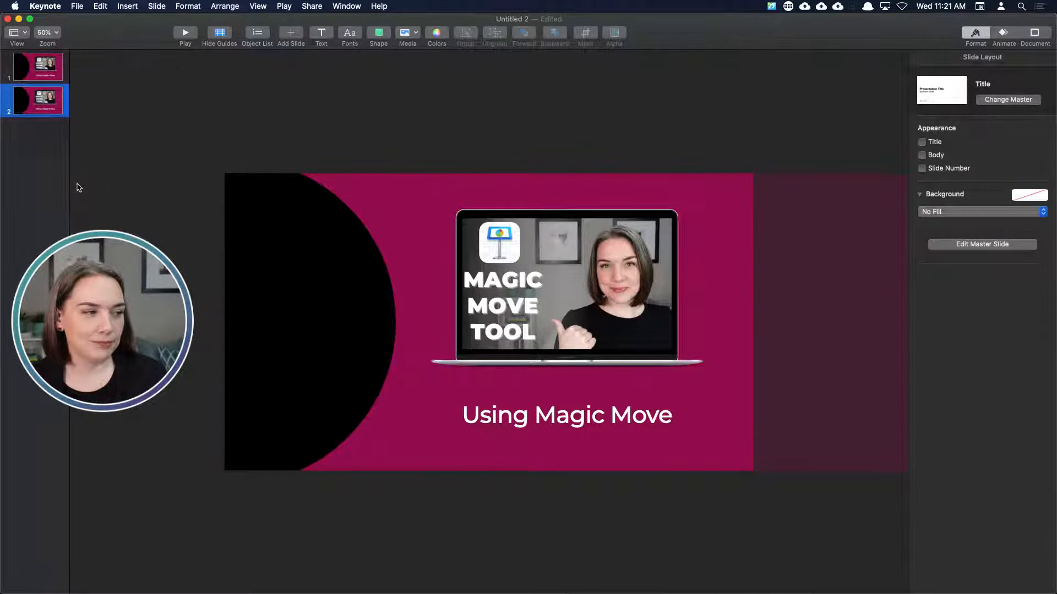
# - On the first slide, move the laptop above the slide, the caption below it, and the magenta shape to X -591 pt, Y -2 pt
pyautogui.click(30, 76)
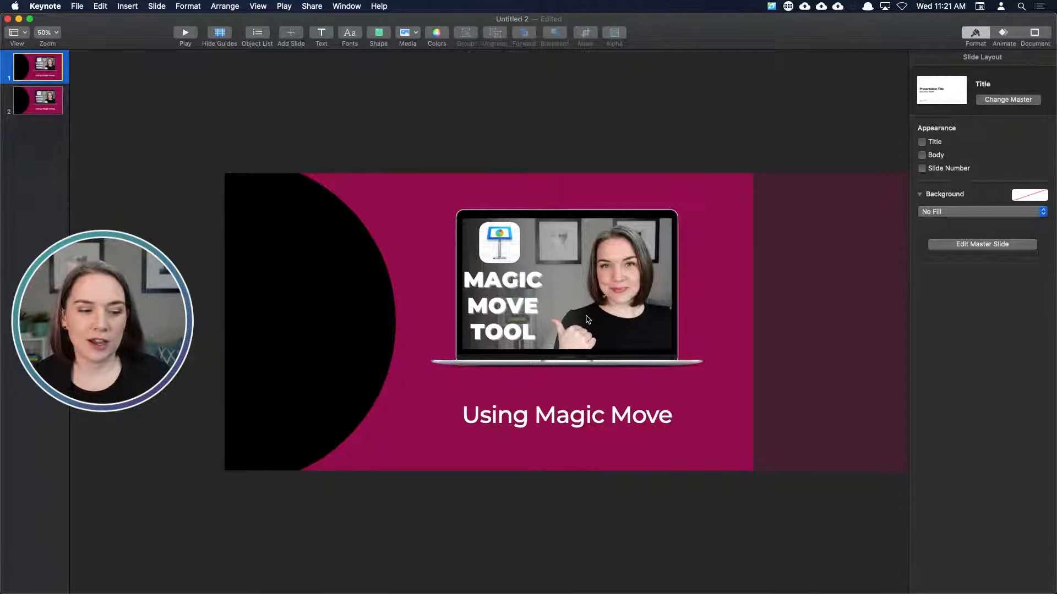
pyautogui.moveTo(586, 300); pyautogui.dragTo(573, 88)
pyautogui.moveTo(573, 421); pyautogui.dragTo(569, 551)
pyautogui.moveTo(705, 334); pyautogui.dragTo(468, 327)
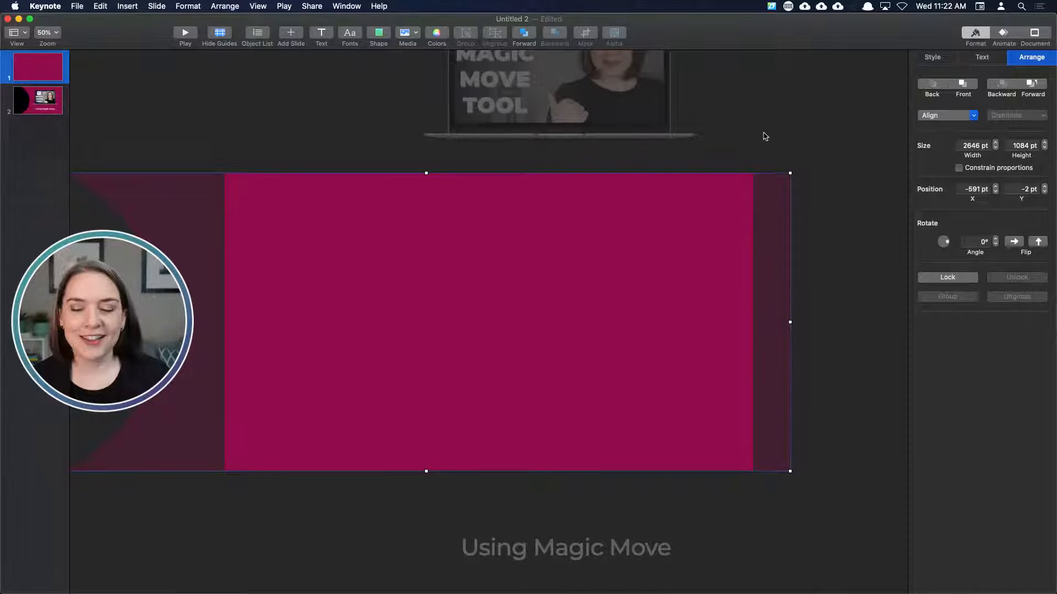
pyautogui.click(747, 126)
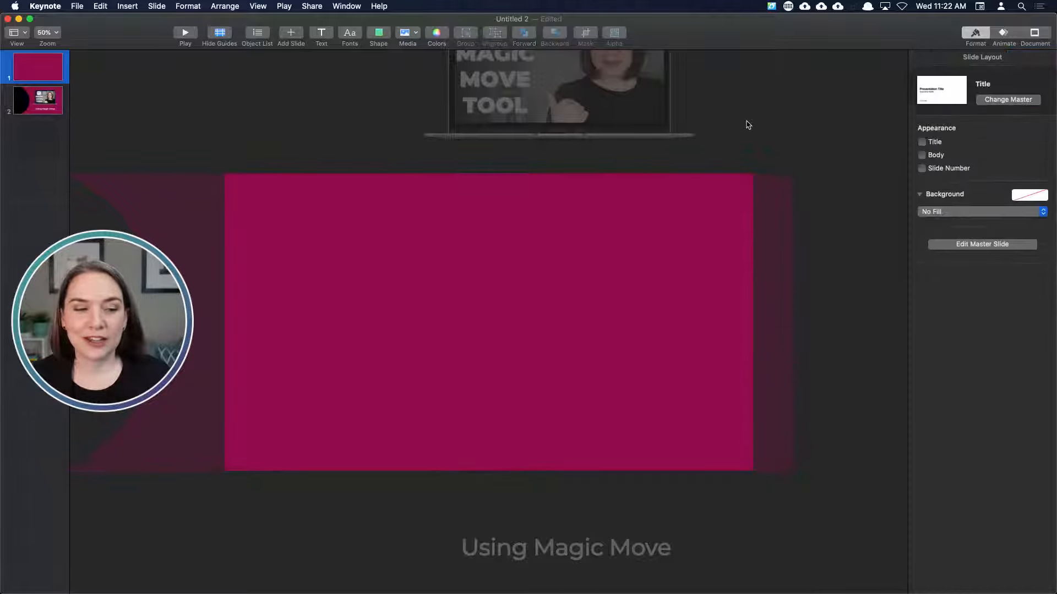
# - Add a Magic Move transition to the first slide
pyautogui.click(1004, 34)
pyautogui.click(956, 102)
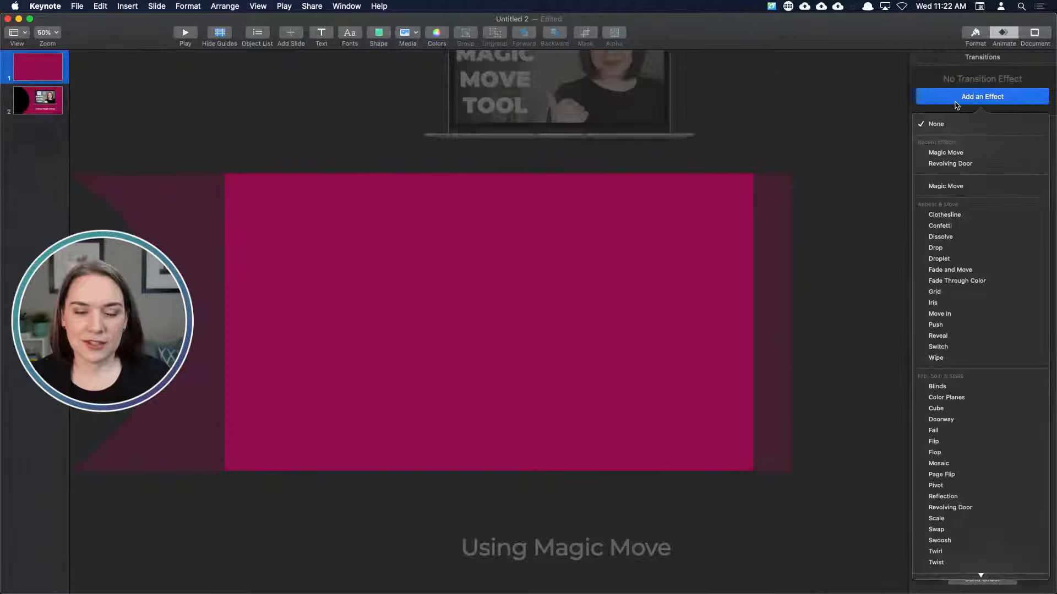
pyautogui.click(946, 153)
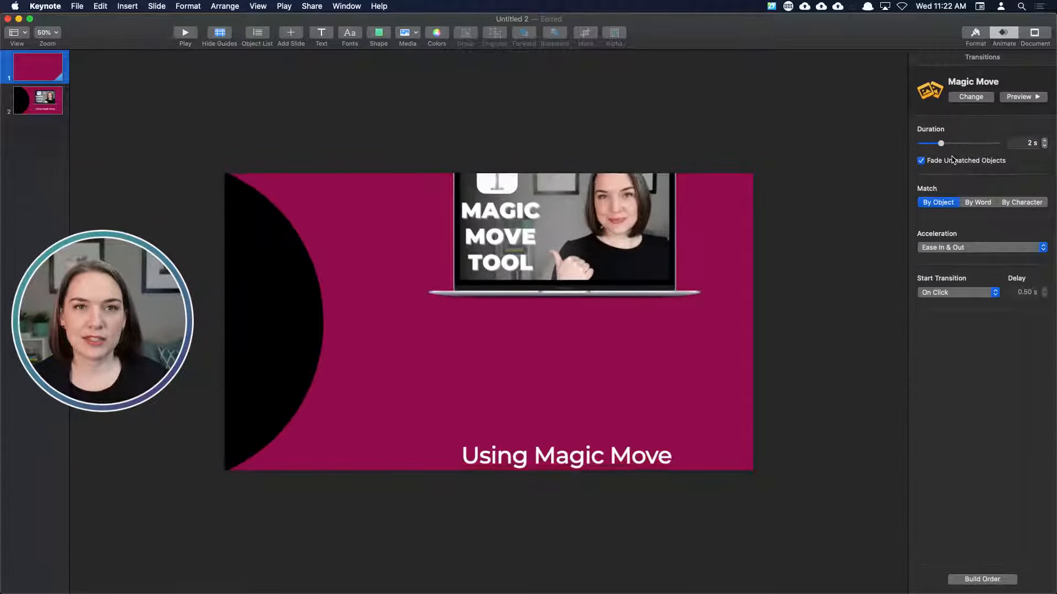
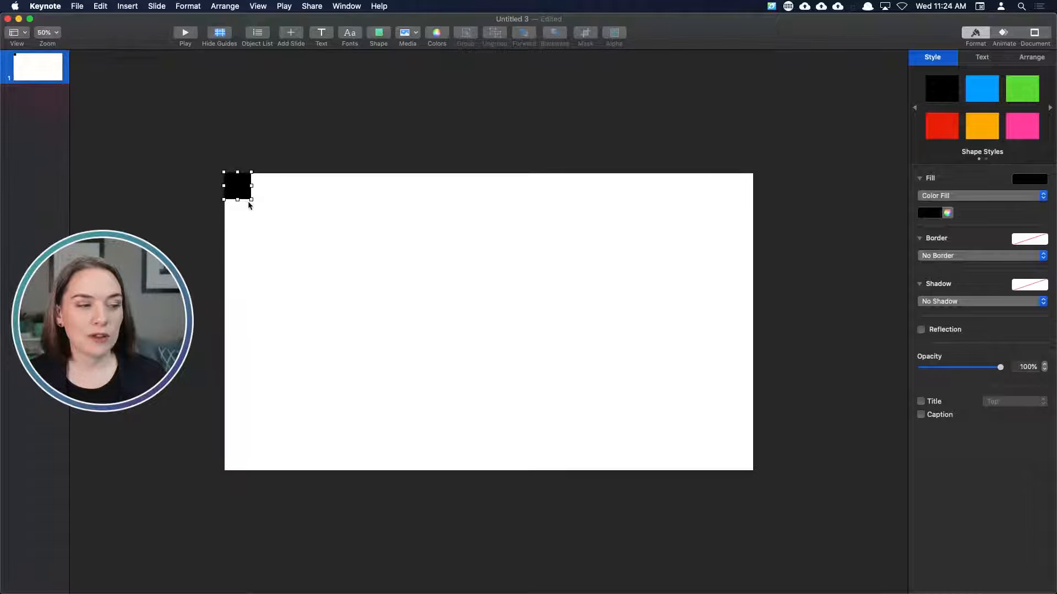
# - Enlarge the black square to cover the whole slide, fill it with dark magenta and set its opacity to 80%
pyautogui.moveTo(251, 200); pyautogui.dragTo(752, 473)
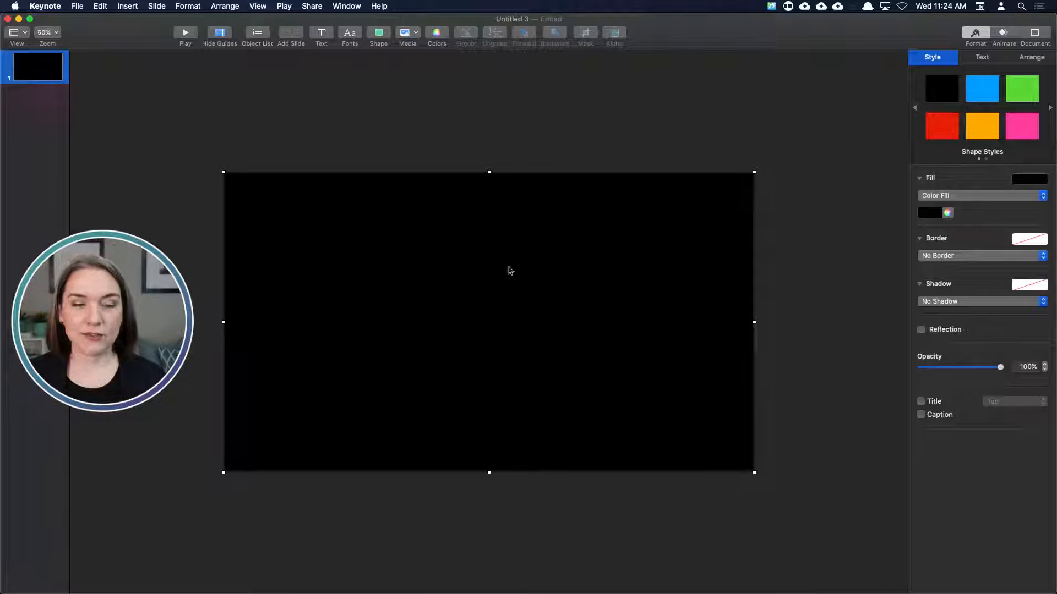
pyautogui.click(935, 214)
pyautogui.click(987, 270)
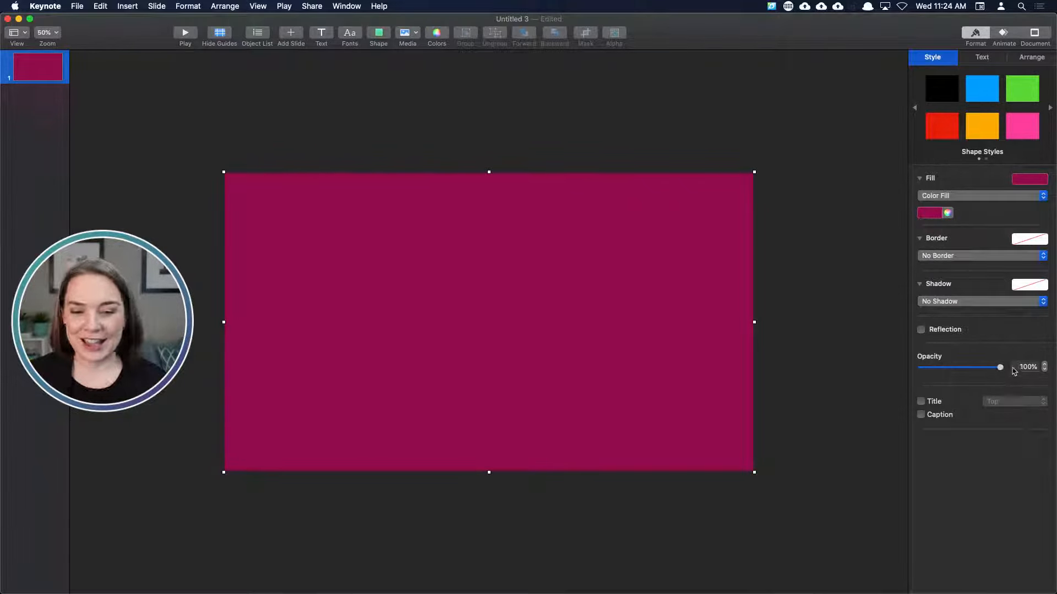
pyautogui.moveTo(1000, 368); pyautogui.dragTo(984, 368)
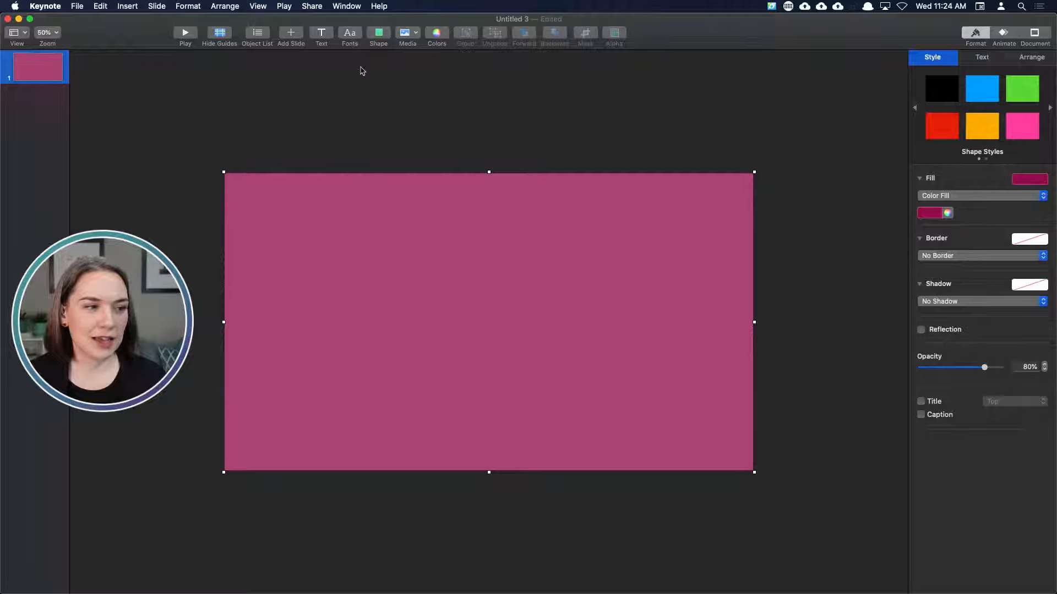
# - Add a text box with the Title paragraph style and set its font to Montserrat
pyautogui.click(321, 35)
pyautogui.click(958, 87)
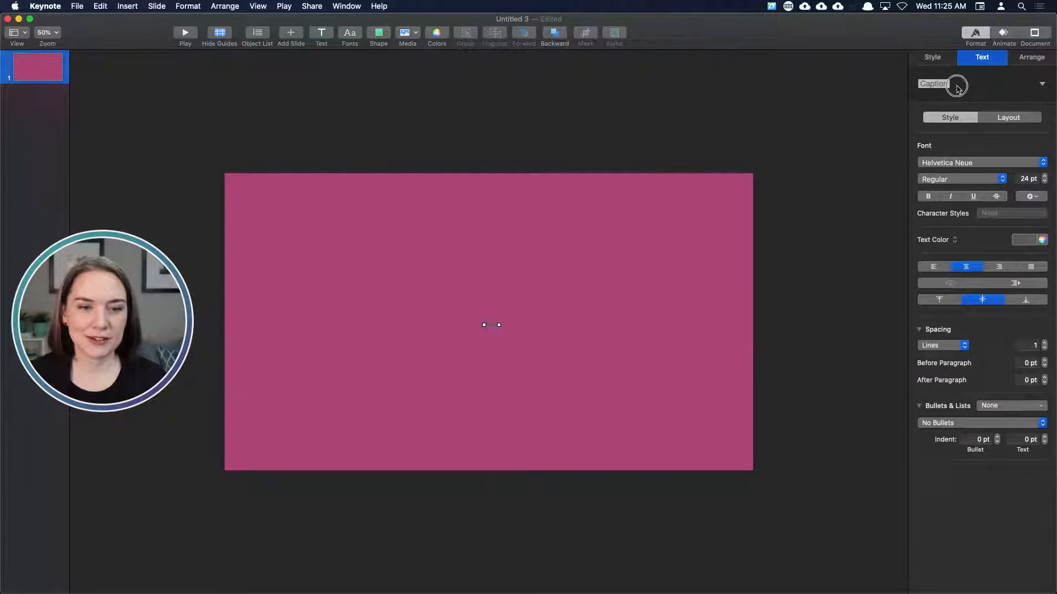
pyautogui.click(972, 132)
pyautogui.click(953, 160)
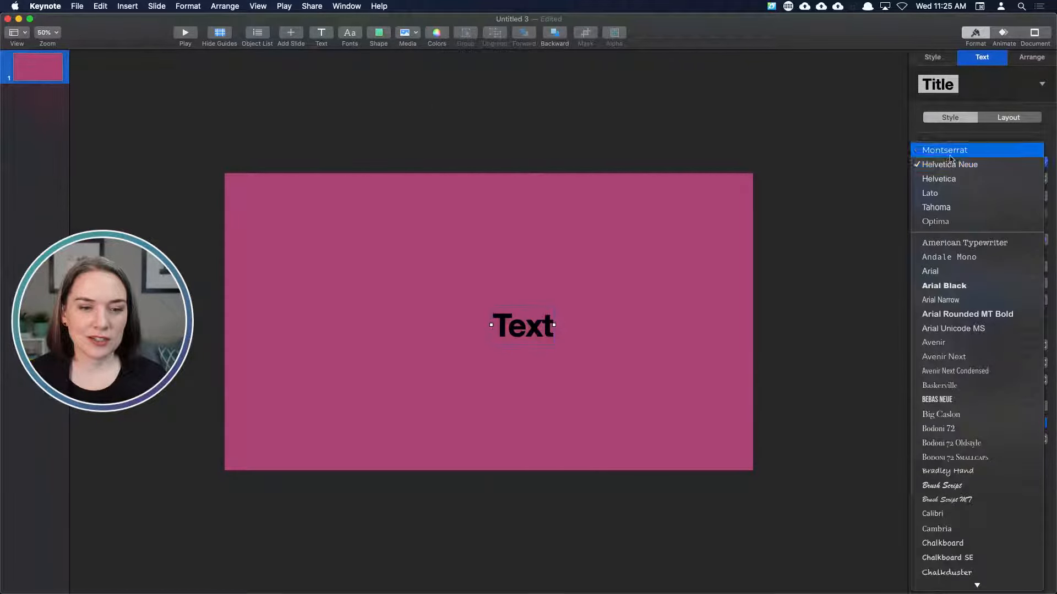
pyautogui.click(949, 155)
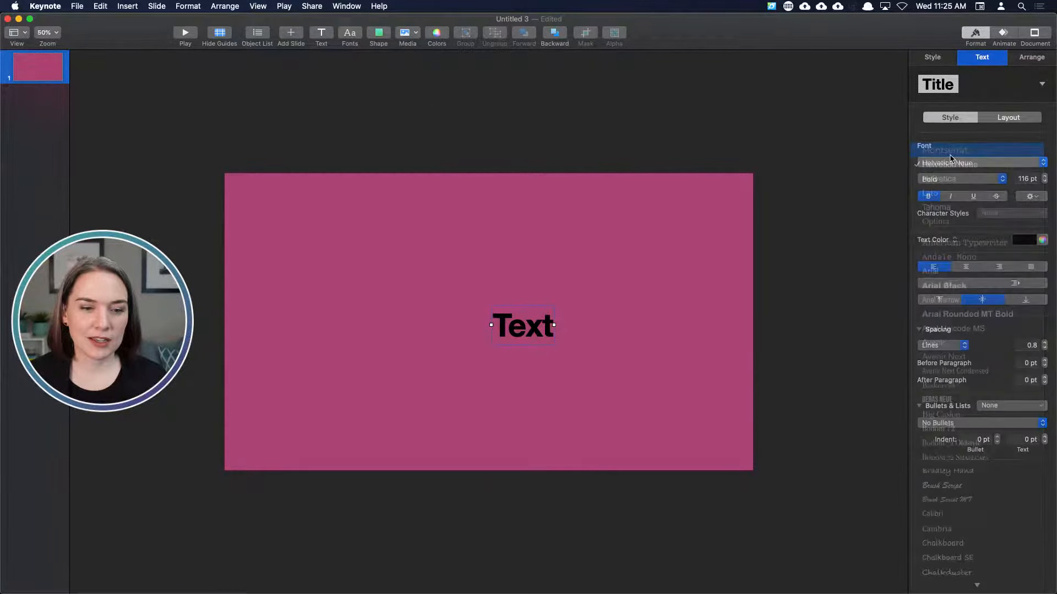
# - Format the title text as All Caps in Medium weight with white text color
pyautogui.click(1039, 198)
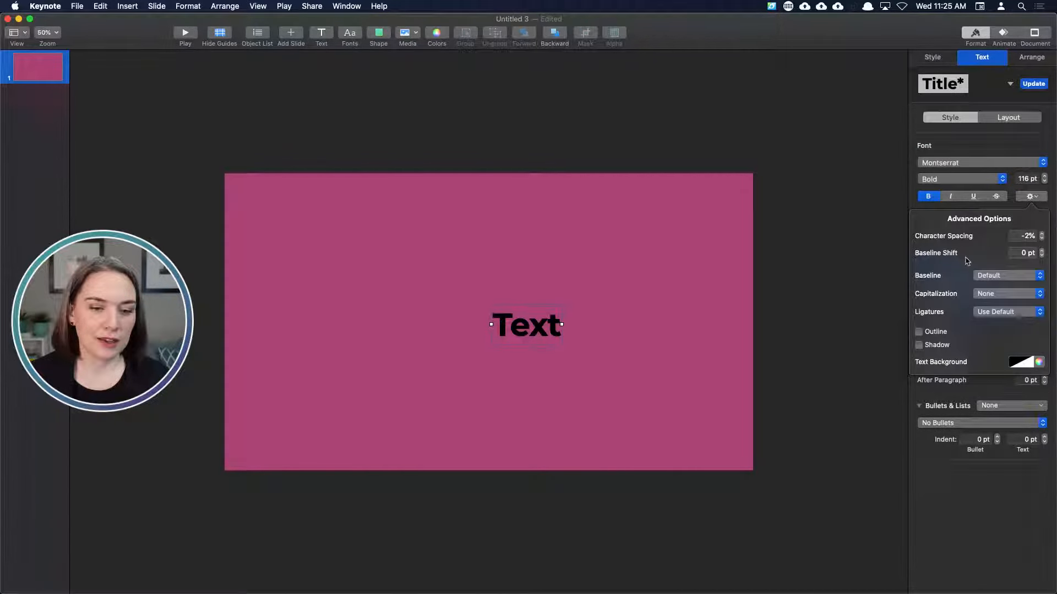
pyautogui.click(1007, 295)
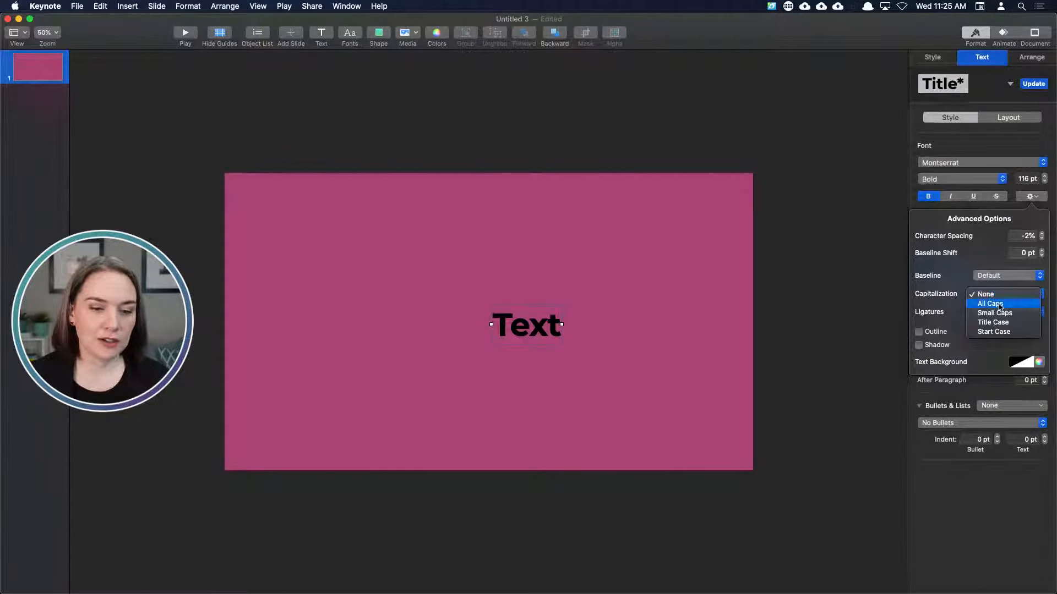
pyautogui.click(1000, 304)
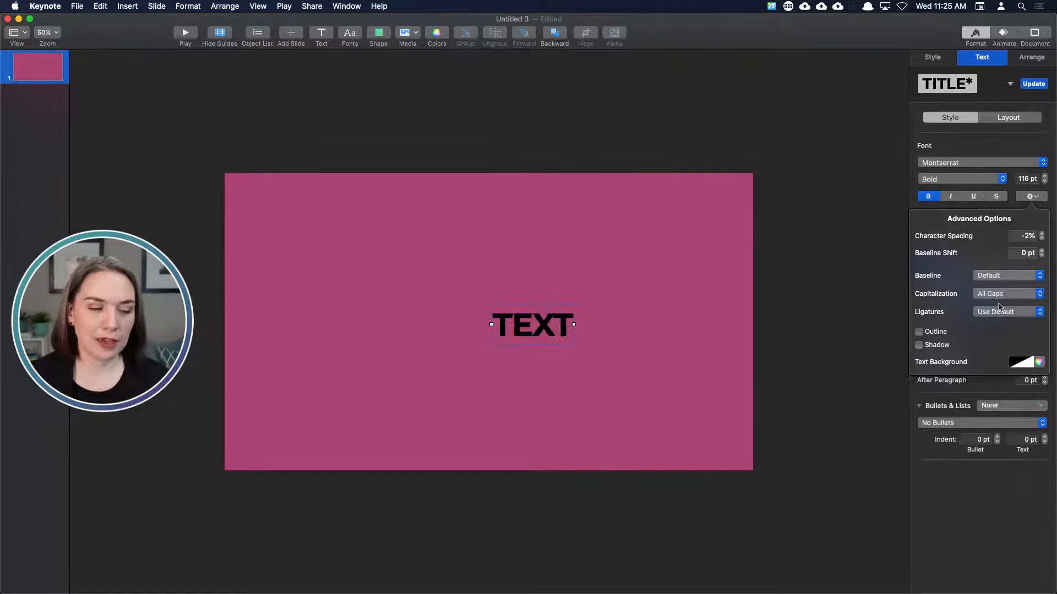
pyautogui.click(939, 179)
pyautogui.click(939, 124)
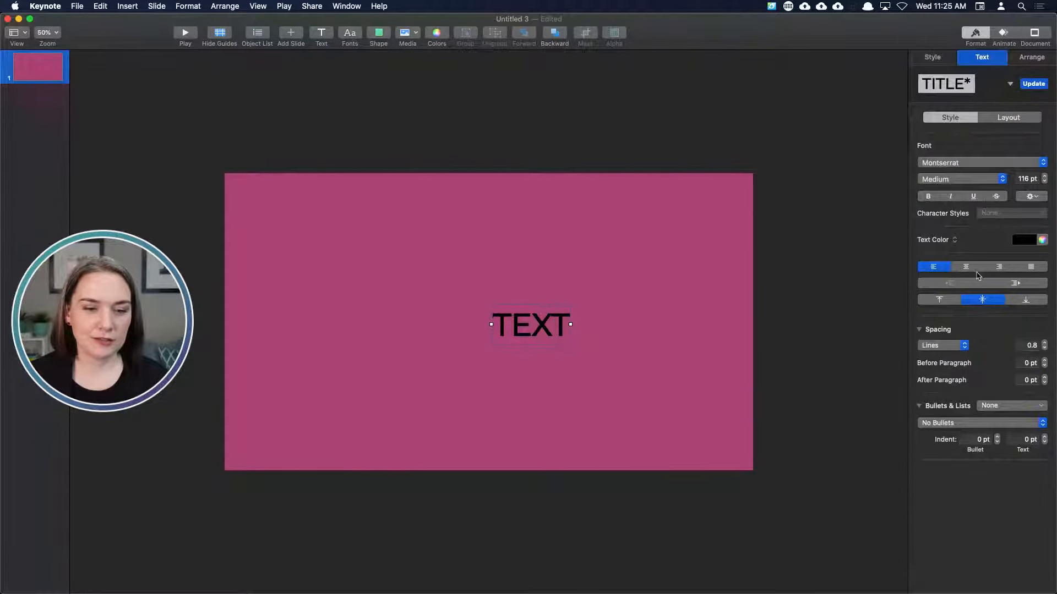
pyautogui.click(1024, 241)
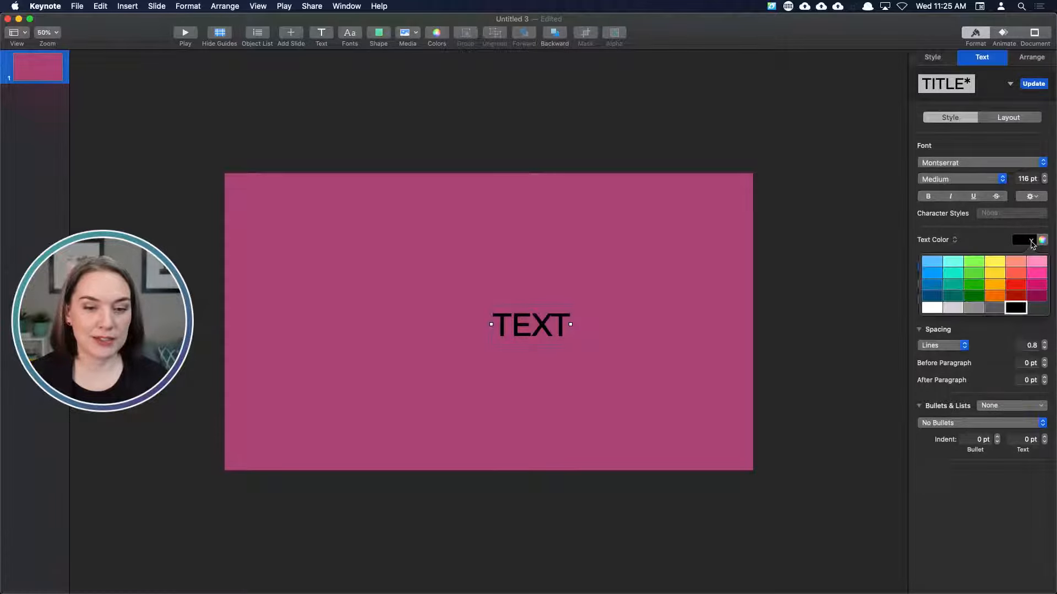
pyautogui.click(936, 308)
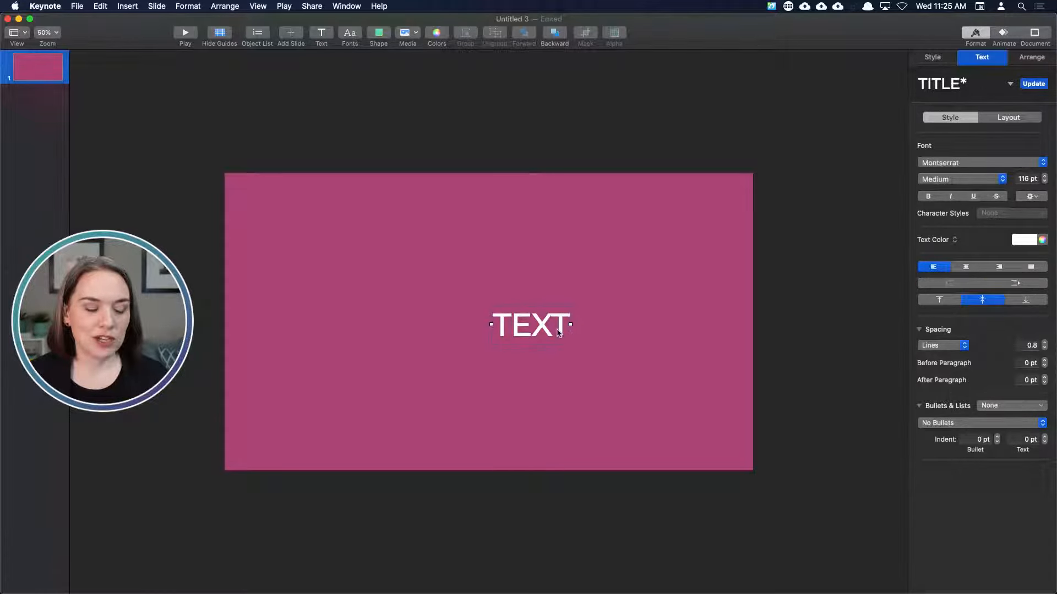
# - Replace the placeholder text with "FULL SCREEN ANIMATION" on two lines, breaking before "ANIMATION"
pyautogui.moveTo(557, 330); pyautogui.dragTo(514, 328)
pyautogui.doubleClick(505, 324)
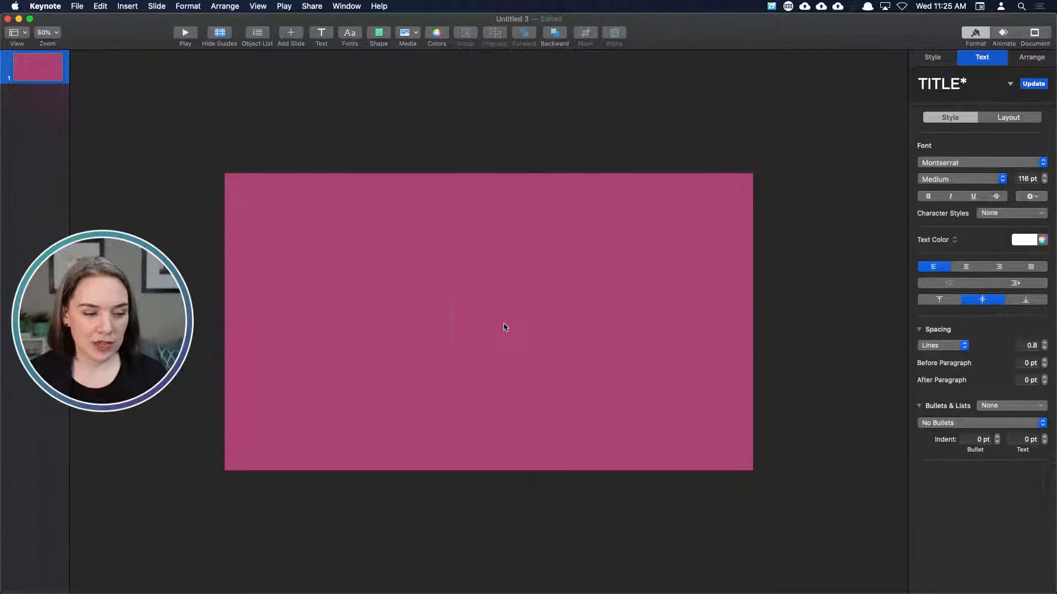
pyautogui.write('FULL SCREEN')
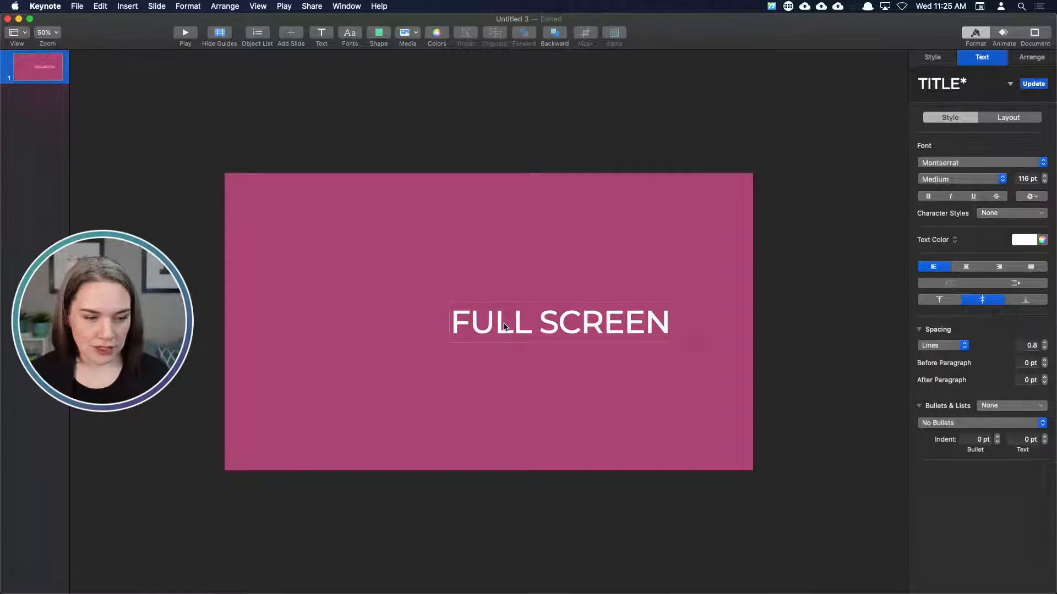
pyautogui.press('Return')
pyautogui.write('ANIMATION')
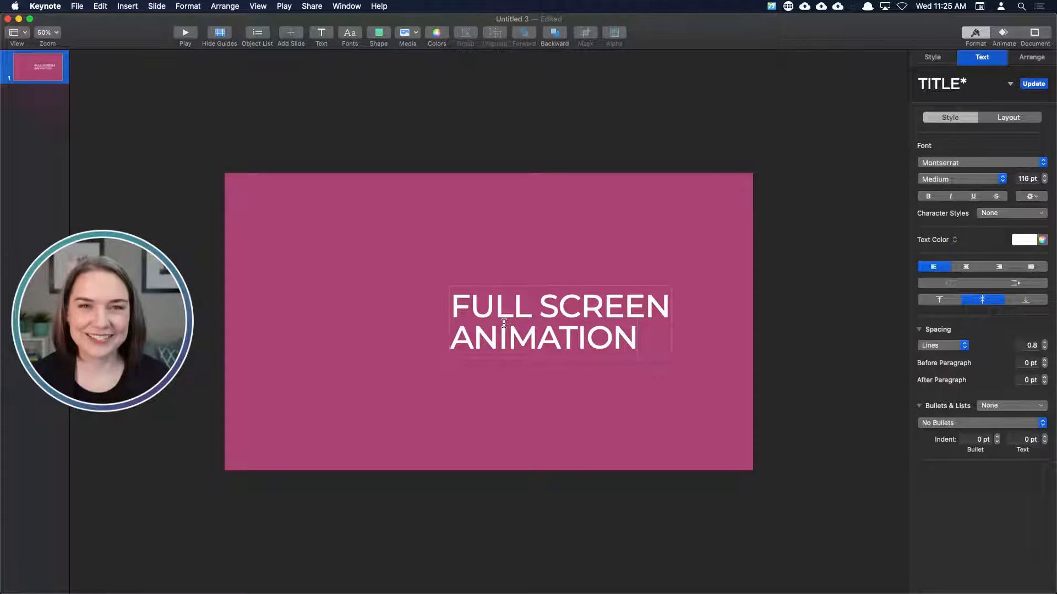
# - Center-align the two title lines and center the text box on the slide
pyautogui.moveTo(651, 337); pyautogui.dragTo(453, 306)
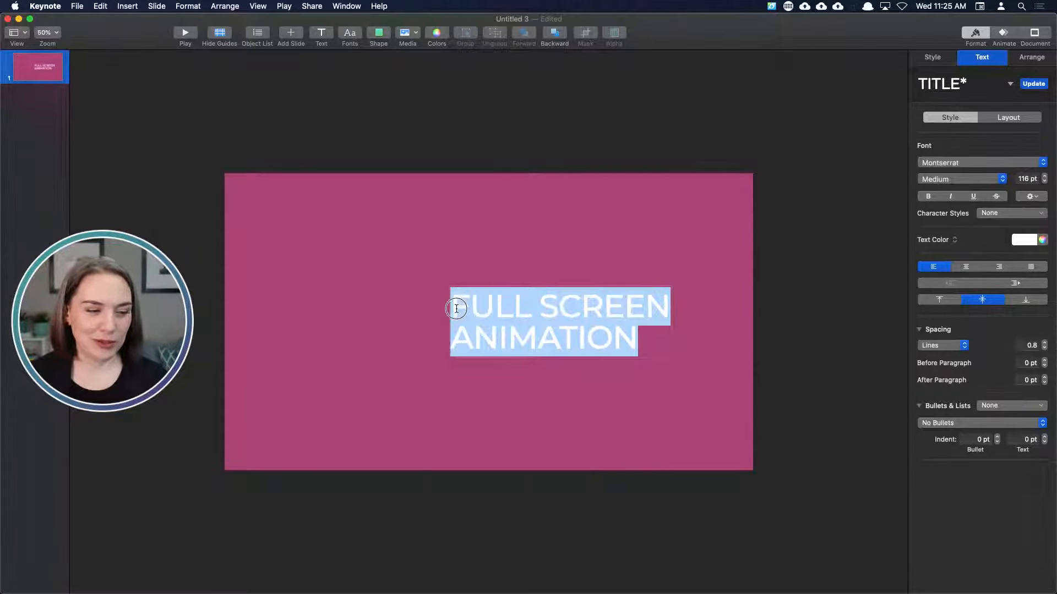
pyautogui.click(966, 267)
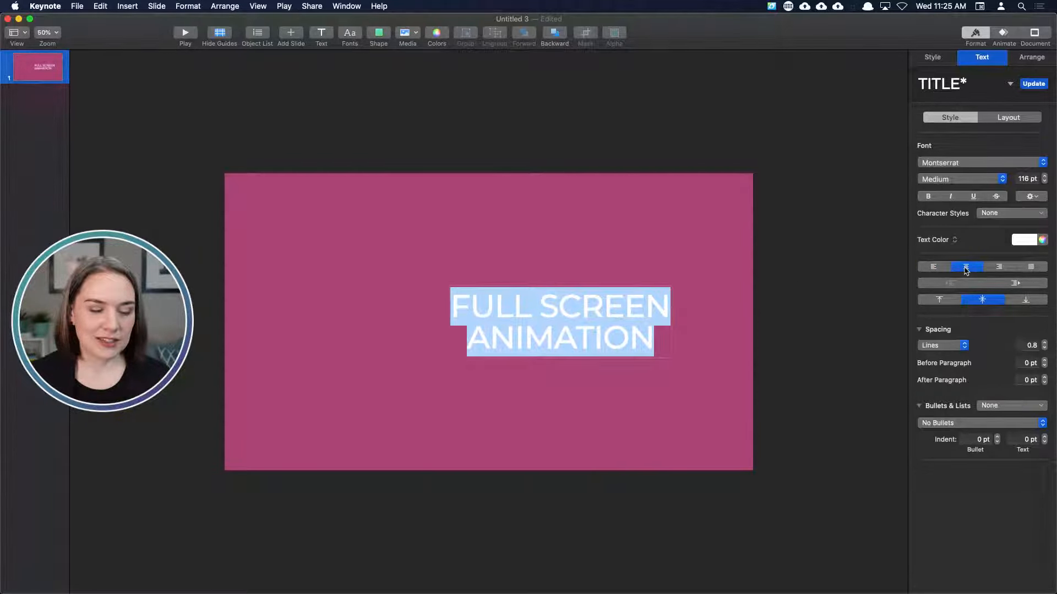
pyautogui.click(857, 362)
pyautogui.moveTo(576, 338); pyautogui.dragTo(504, 340)
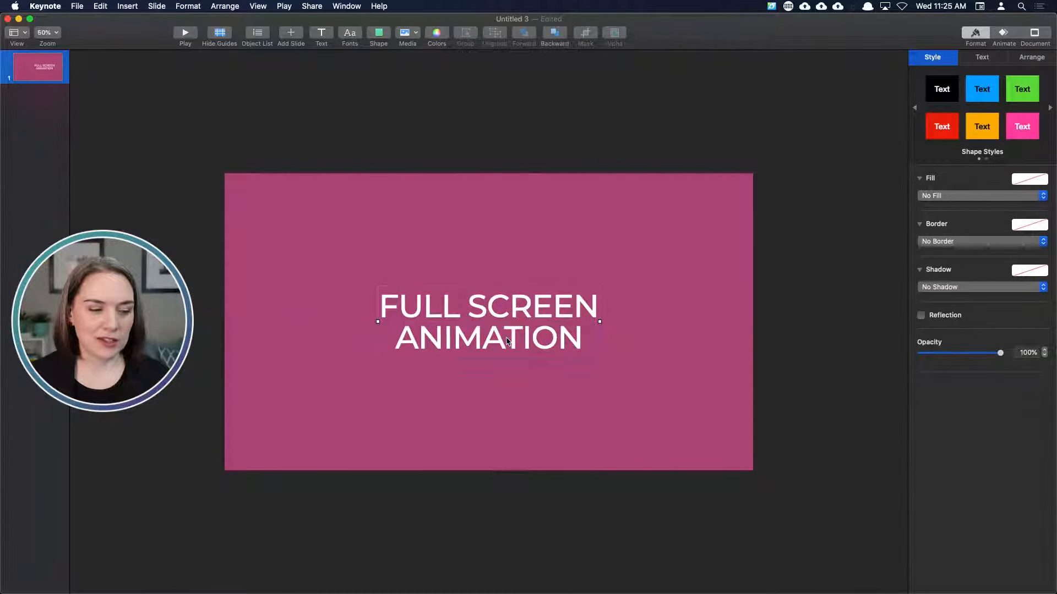
# - Add a straight horizontal line centered beneath the title, slightly wider than the text
pyautogui.click(378, 36)
pyautogui.click(383, 87)
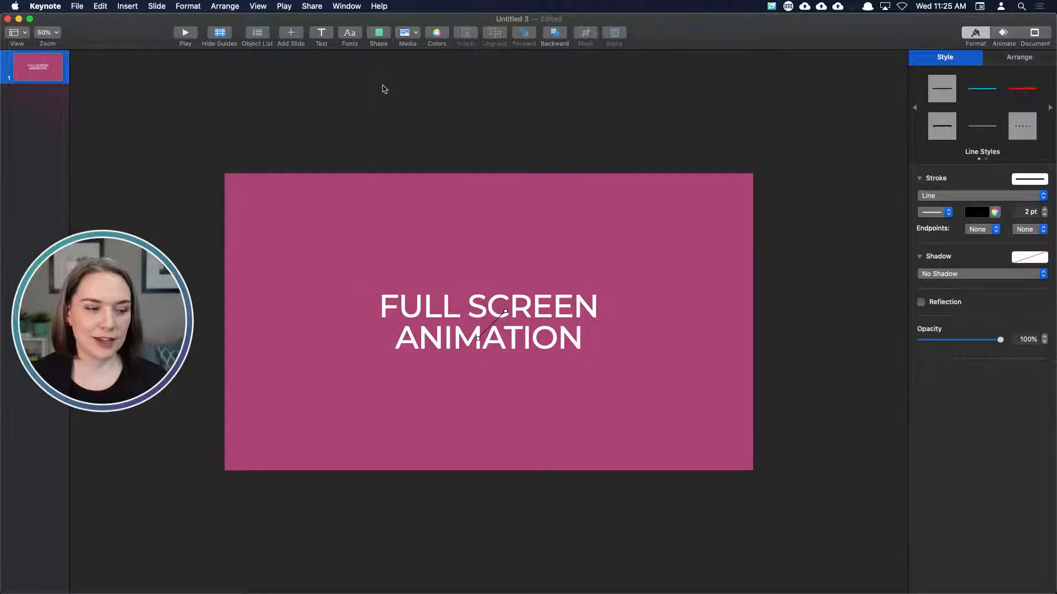
pyautogui.moveTo(491, 330); pyautogui.dragTo(612, 378)
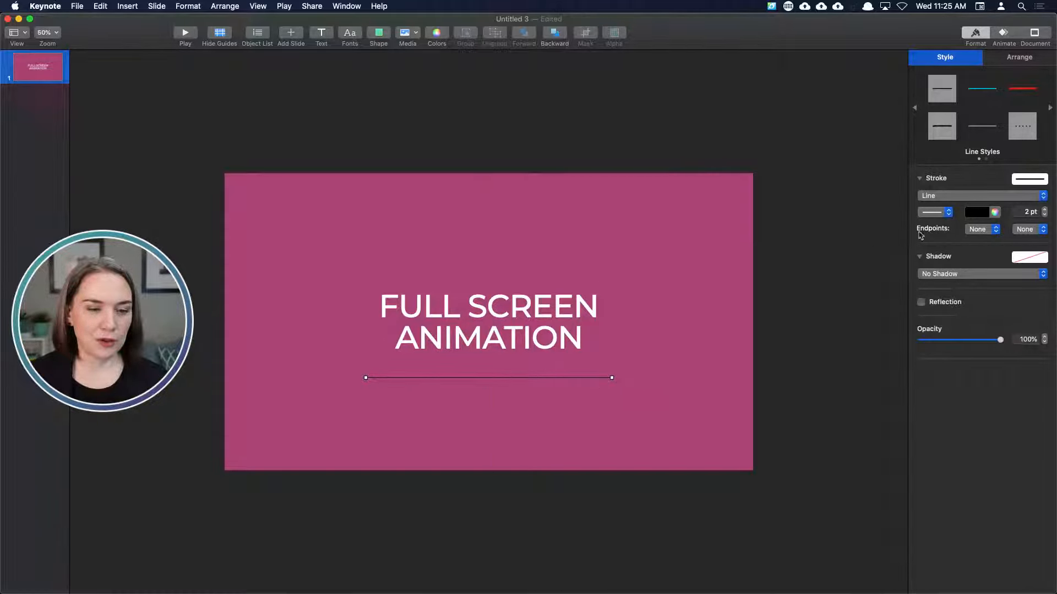
# - Set the line's stroke color to white and its thickness to 5 pt
pyautogui.click(984, 214)
pyautogui.click(928, 280)
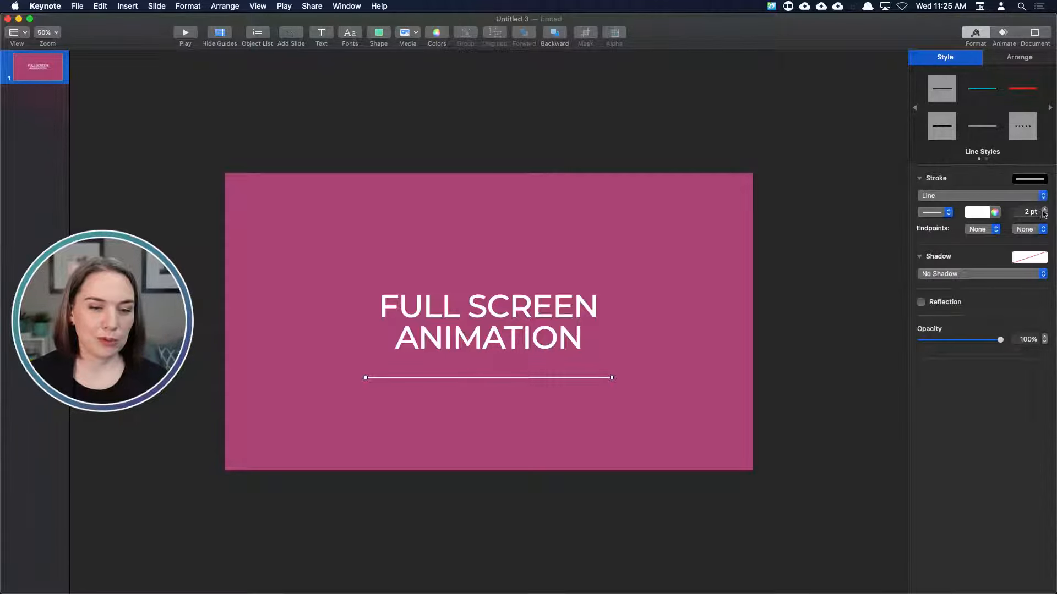
pyautogui.click(1044, 209)
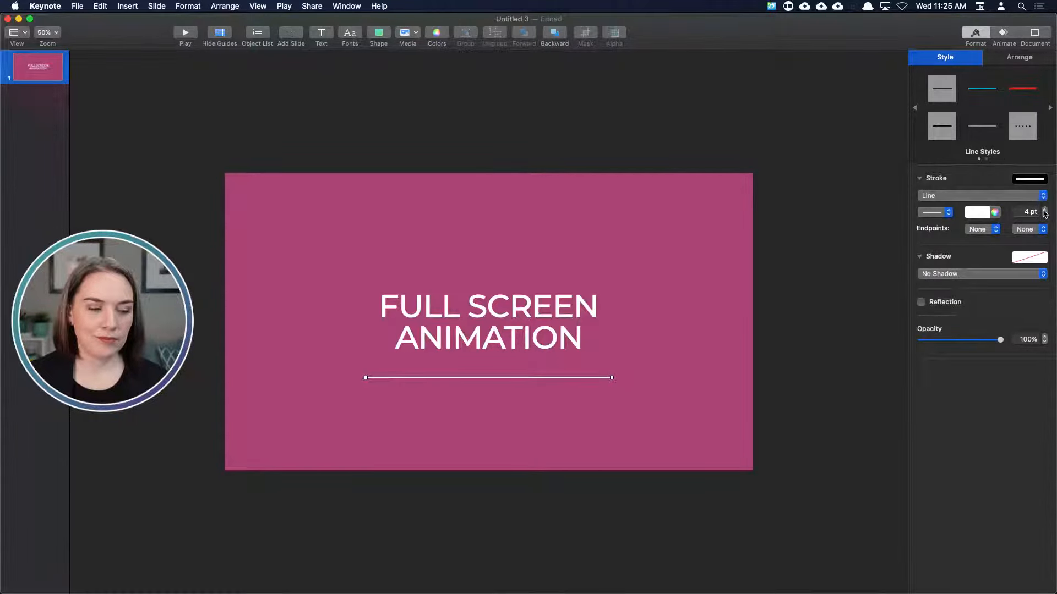
pyautogui.click(1044, 210)
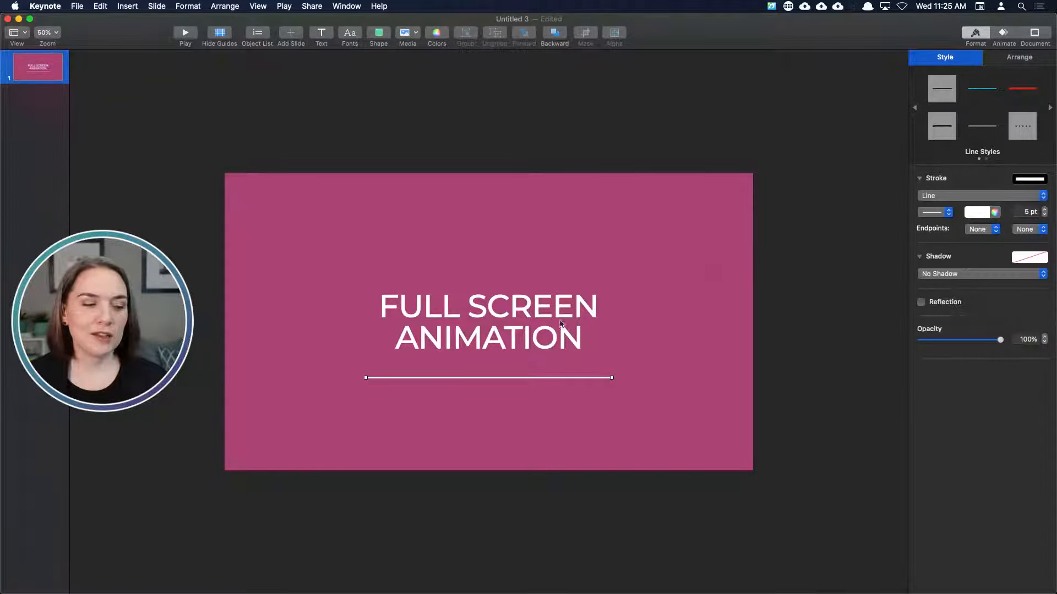
# - Move the title and the line beneath it up slightly, keeping both horizontally centered on the slide
pyautogui.moveTo(501, 334); pyautogui.dragTo(501, 319)
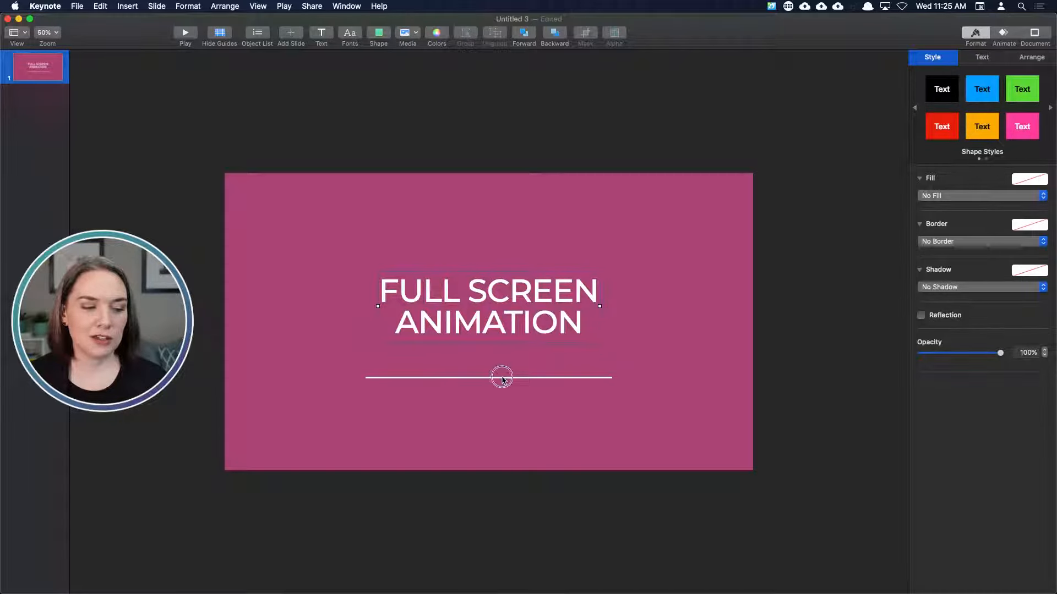
pyautogui.moveTo(500, 376); pyautogui.dragTo(503, 361)
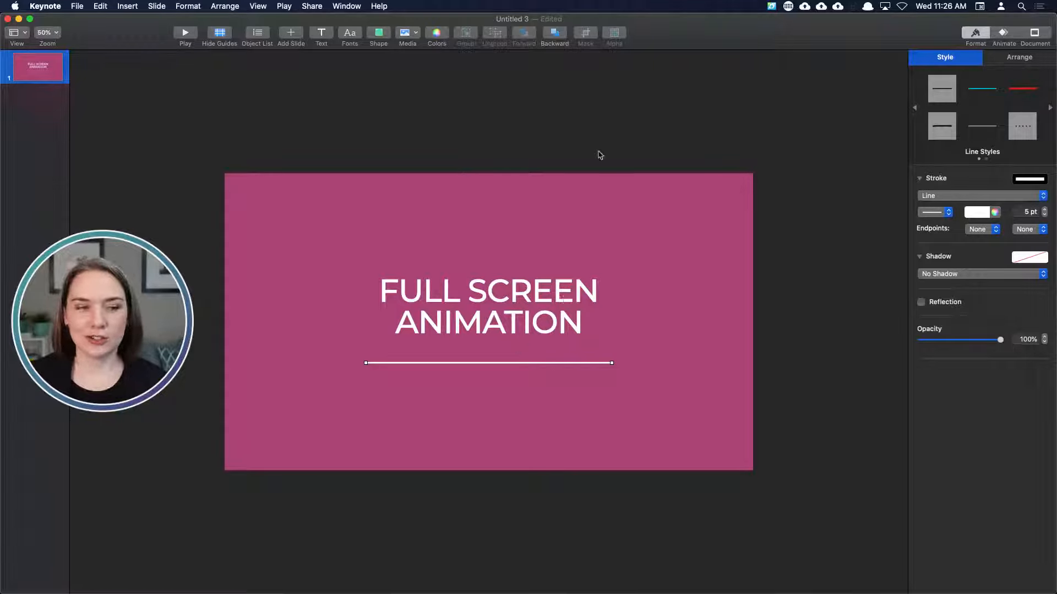
pyautogui.click(602, 134)
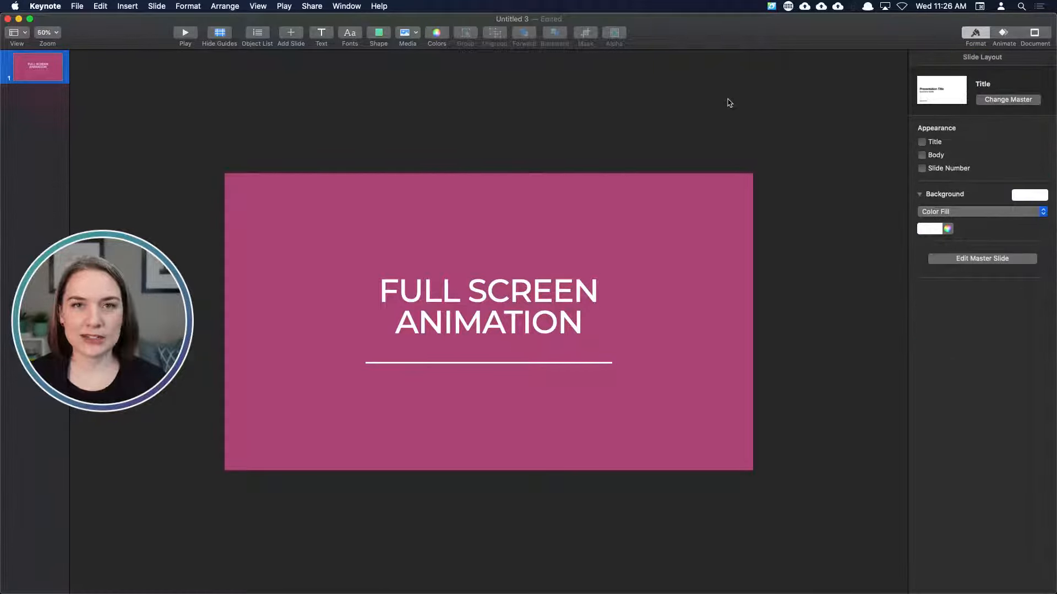
# - Set the slide background to No Fill, then duplicate the slide
pyautogui.click(933, 213)
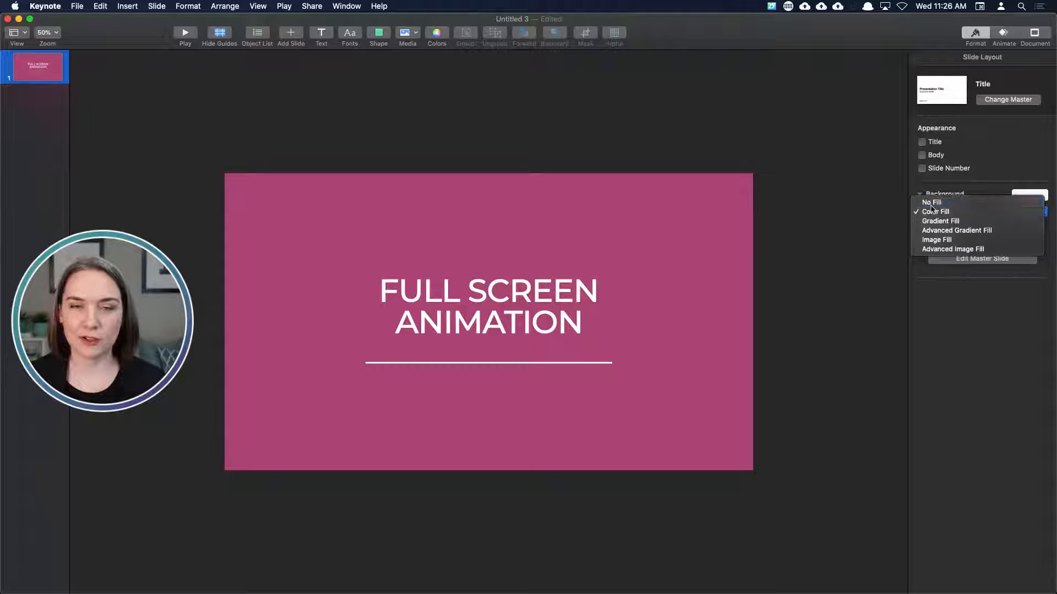
pyautogui.click(921, 201)
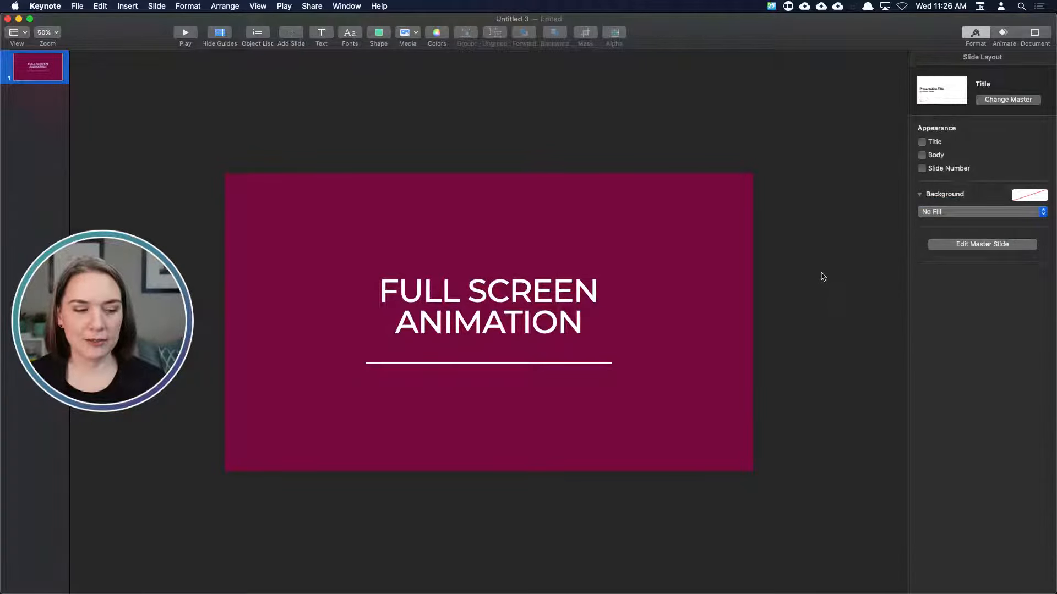
pyautogui.rightClick(37, 73)
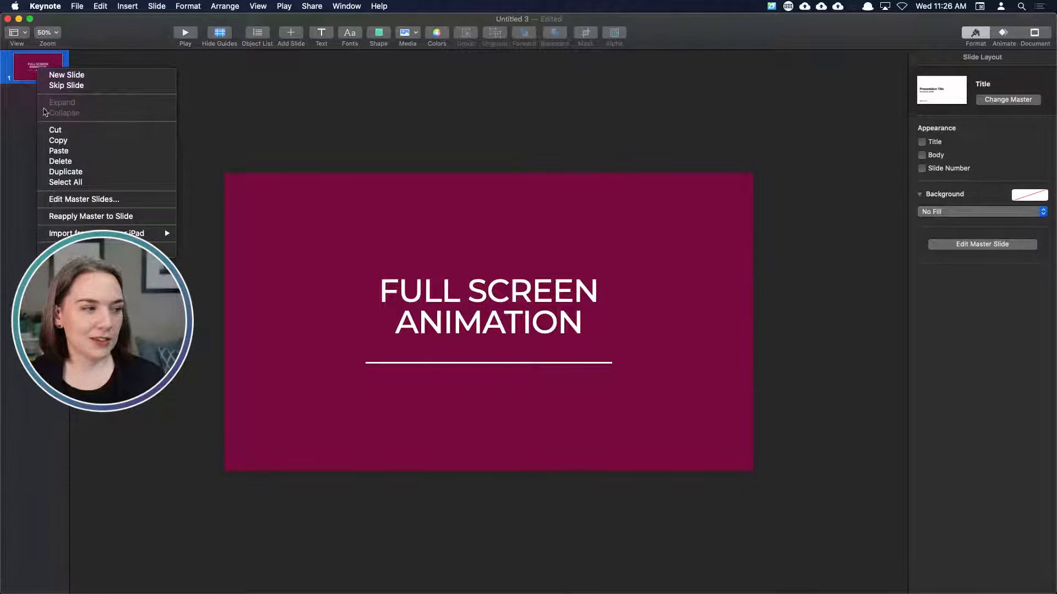
pyautogui.click(60, 172)
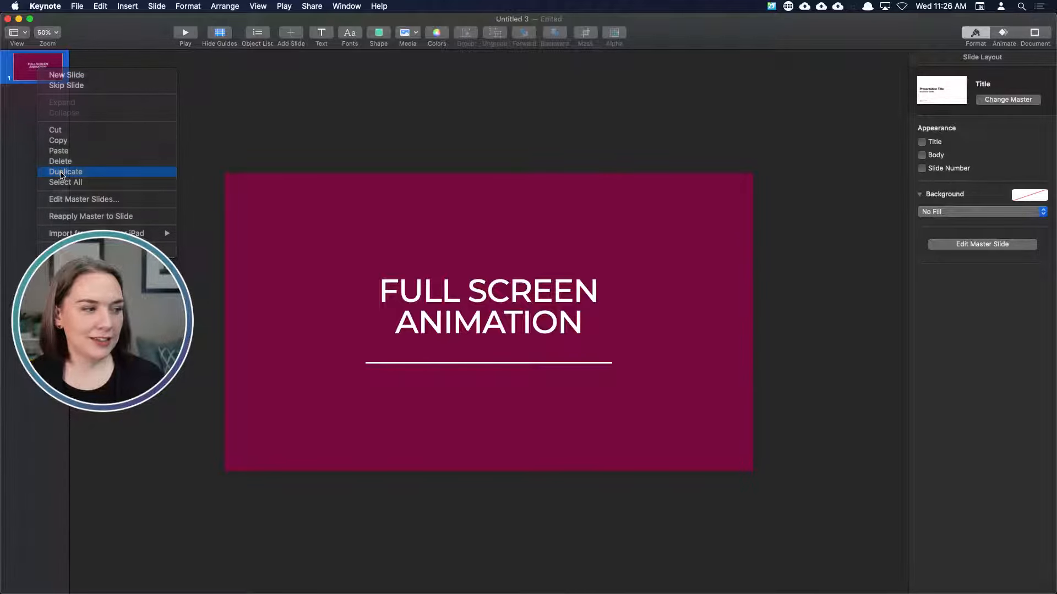
# - On slide 1, move the title, the line and the magenta rectangle straight up, fully above the slide area
pyautogui.click(39, 66)
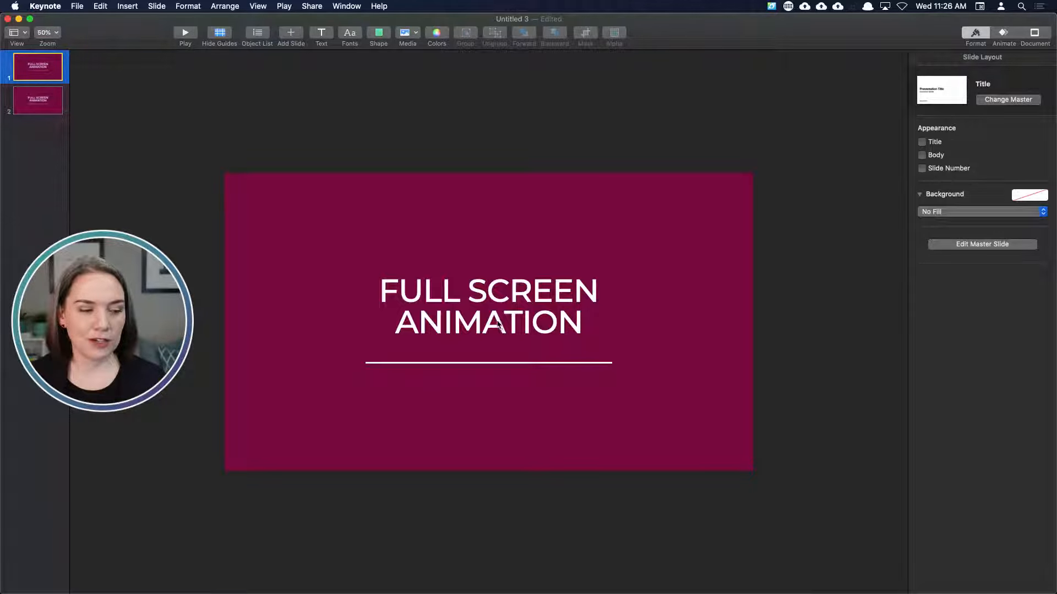
pyautogui.moveTo(497, 329); pyautogui.dragTo(499, 94)
pyautogui.moveTo(514, 364); pyautogui.dragTo(512, 133)
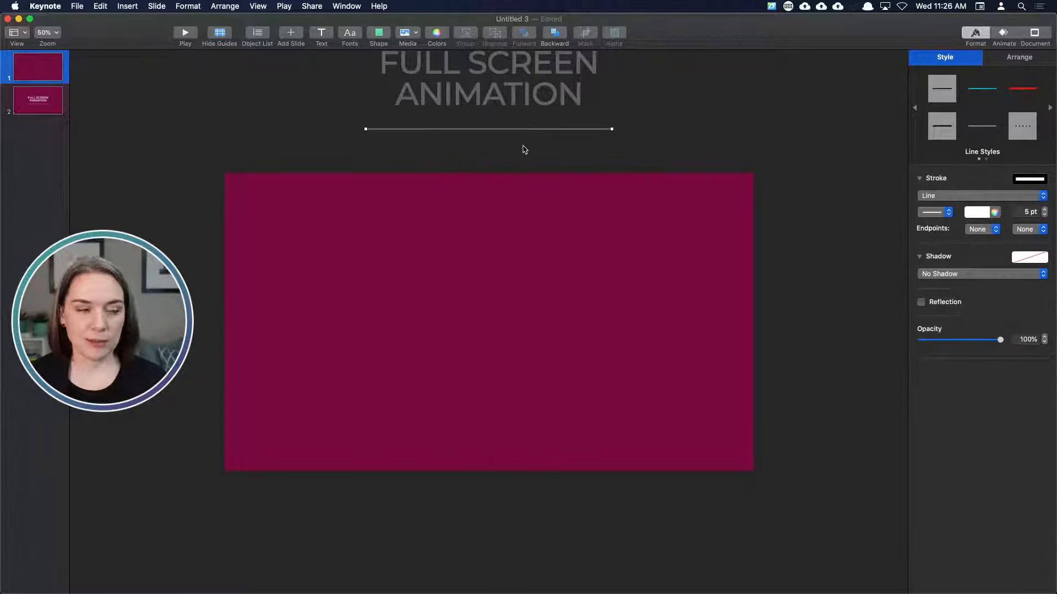
pyautogui.moveTo(548, 437); pyautogui.dragTo(547, 129)
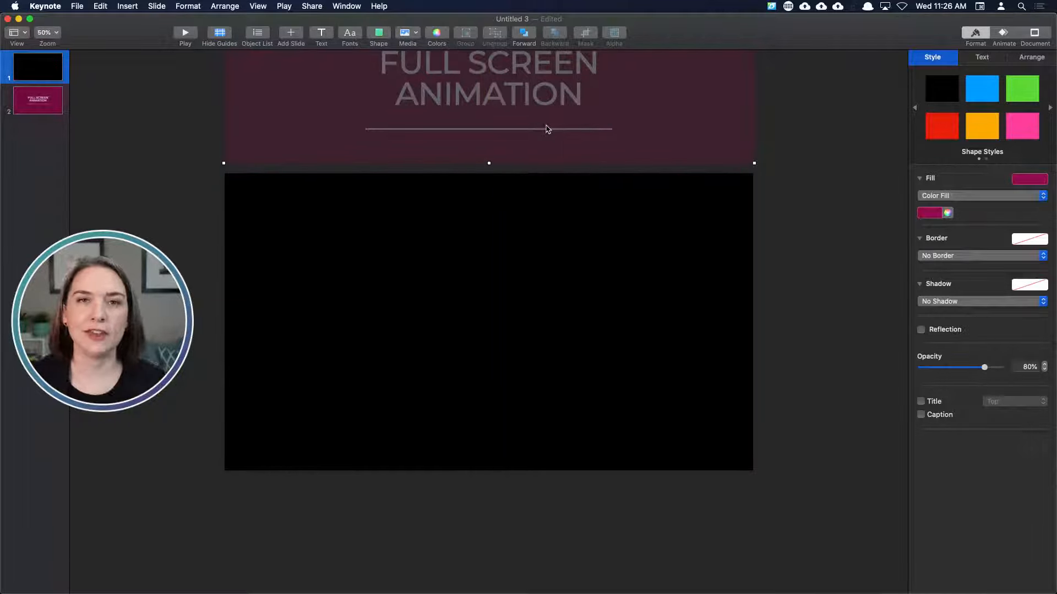
pyautogui.click(791, 159)
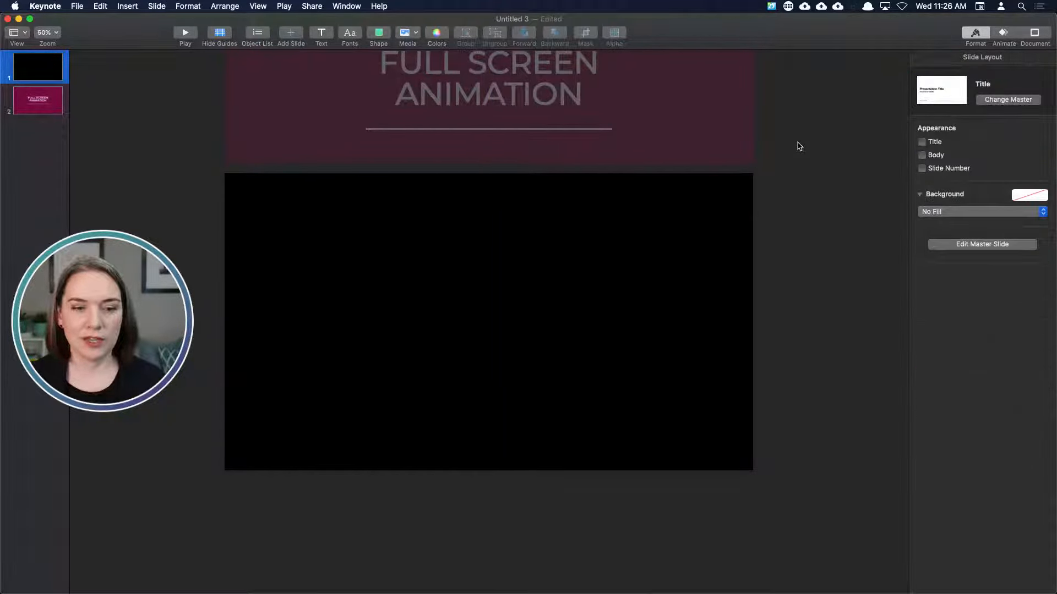
# - Apply the Magic Move transition to slide 1
pyautogui.click(1004, 39)
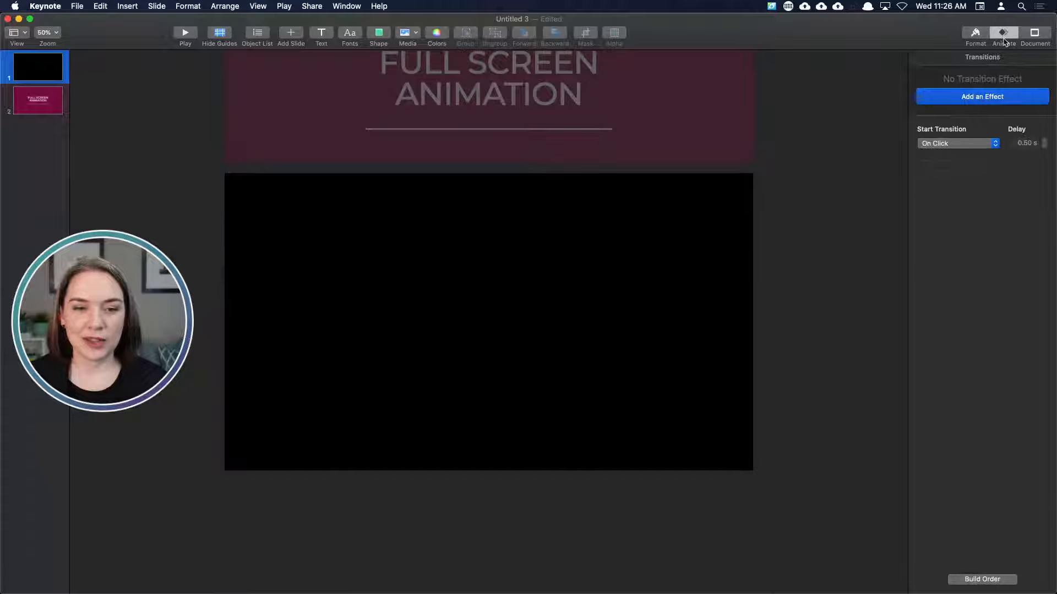
pyautogui.click(982, 98)
pyautogui.click(954, 153)
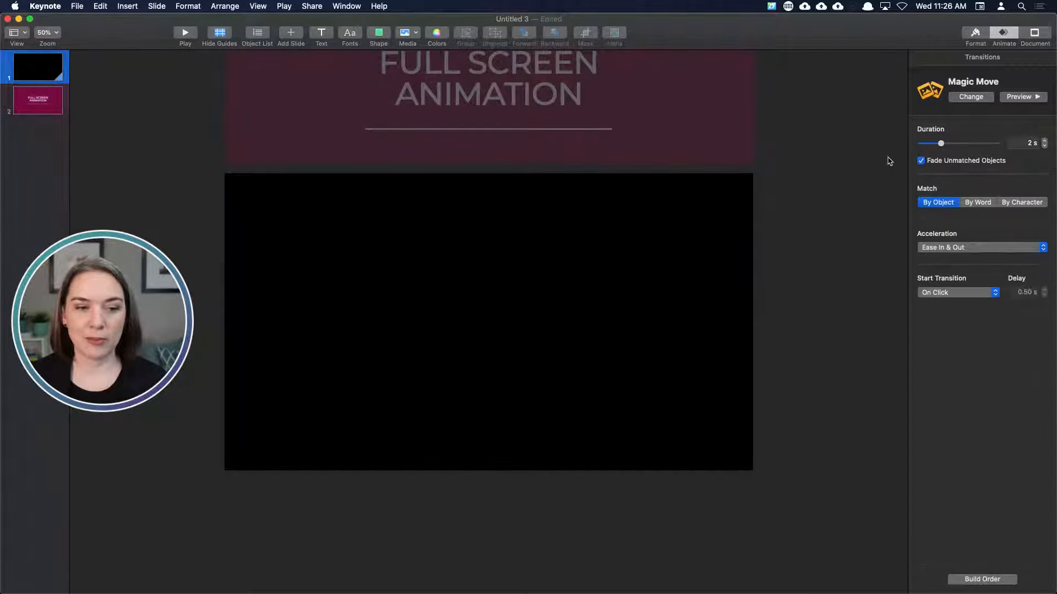
# - Move the white line from beneath the off-slide title to above it, keeping it horizontally centered
pyautogui.click(44, 33)
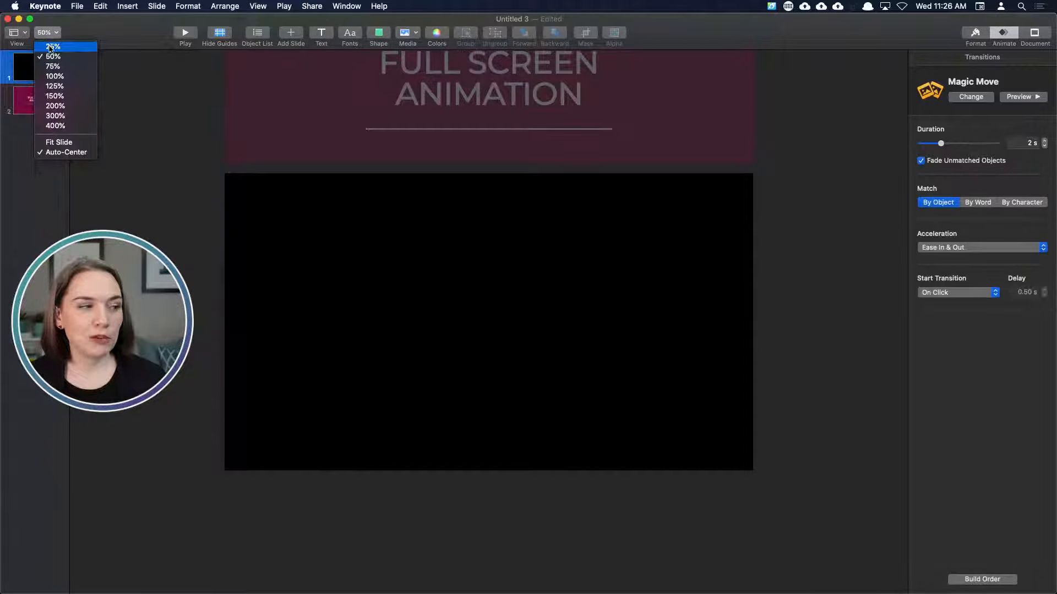
pyautogui.click(51, 43)
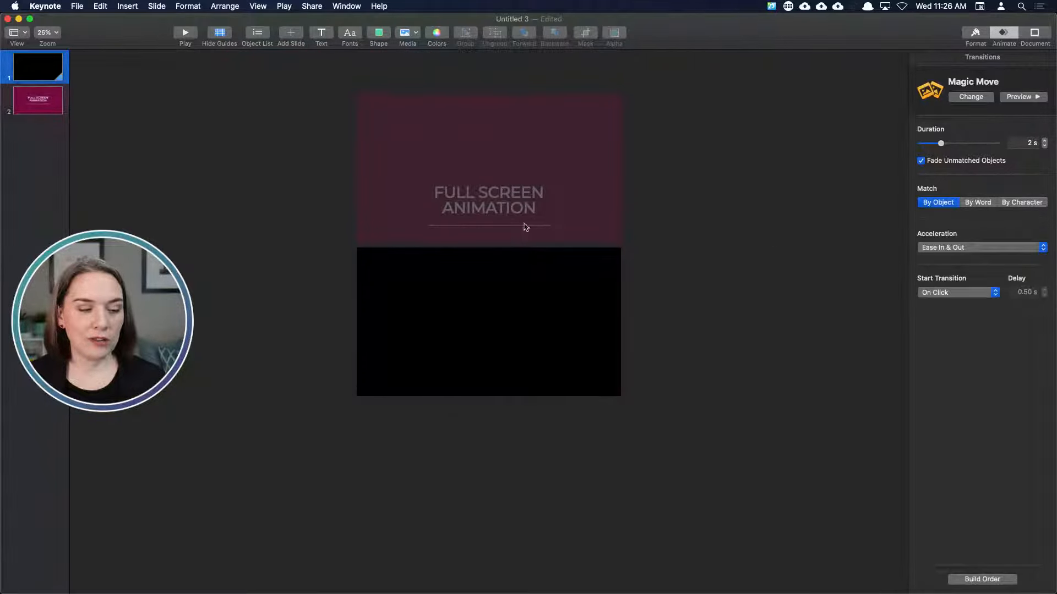
pyautogui.moveTo(523, 225); pyautogui.dragTo(523, 154)
pyautogui.click(844, 107)
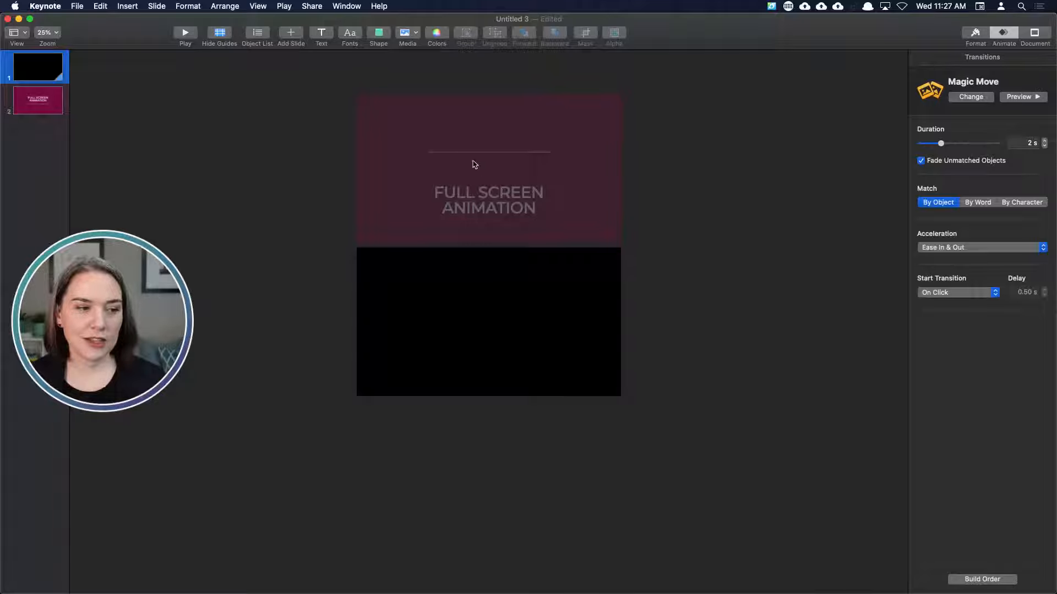
# - Move the white line off the slide to its left side, near the slide's lower part, and preview the transition
pyautogui.moveTo(484, 154); pyautogui.dragTo(269, 348)
pyautogui.click(849, 146)
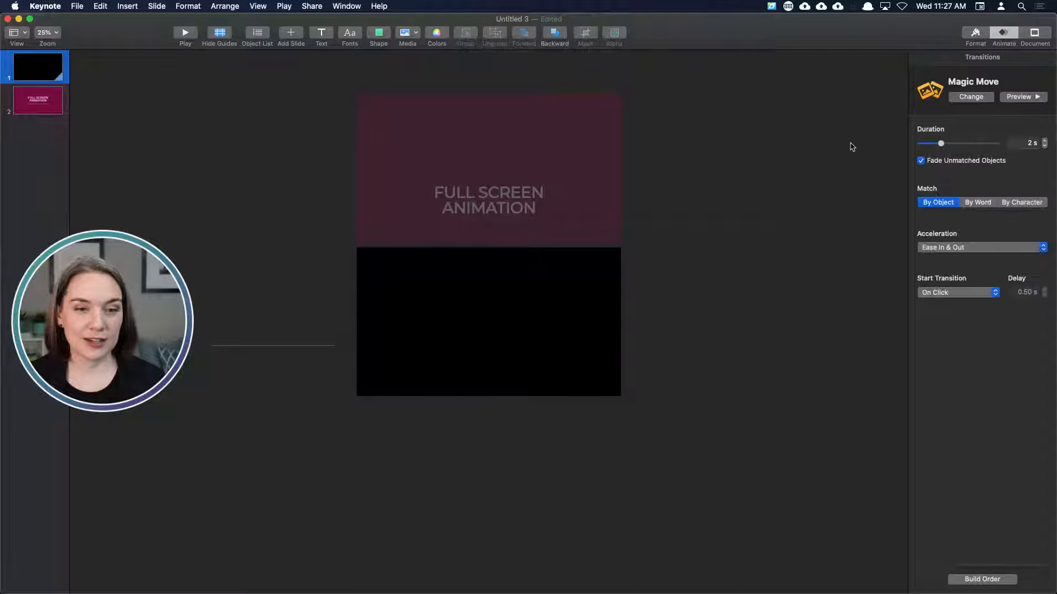
pyautogui.click(1021, 98)
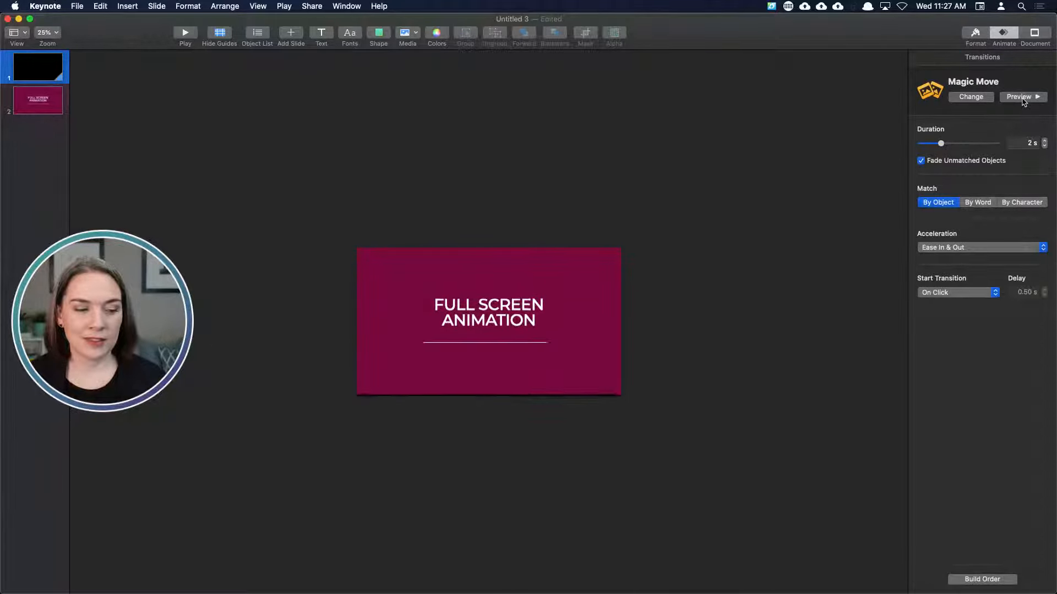
# - Swing the off-slide line to nearly vertical beside the slide and preview the Magic Move transition
pyautogui.click(331, 346)
pyautogui.moveTo(332, 346); pyautogui.dragTo(216, 219)
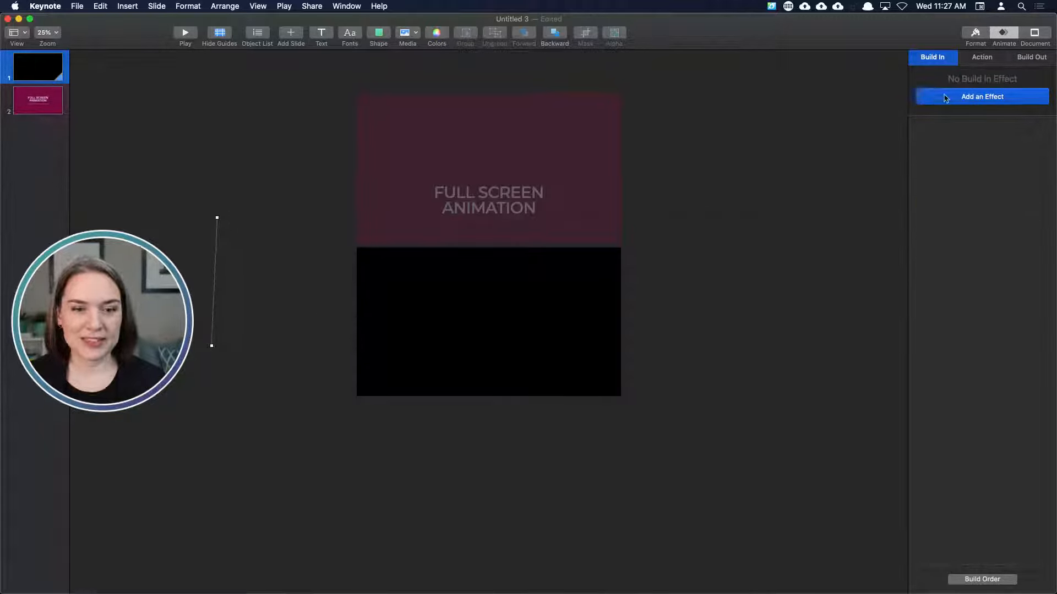
pyautogui.click(837, 125)
pyautogui.click(1022, 98)
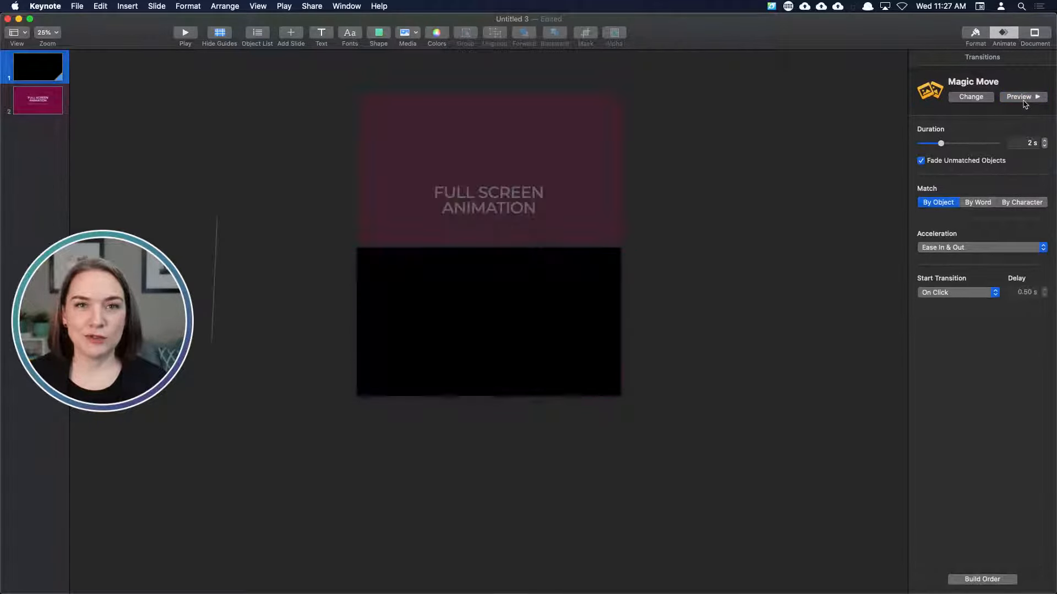
pyautogui.click(58, 34)
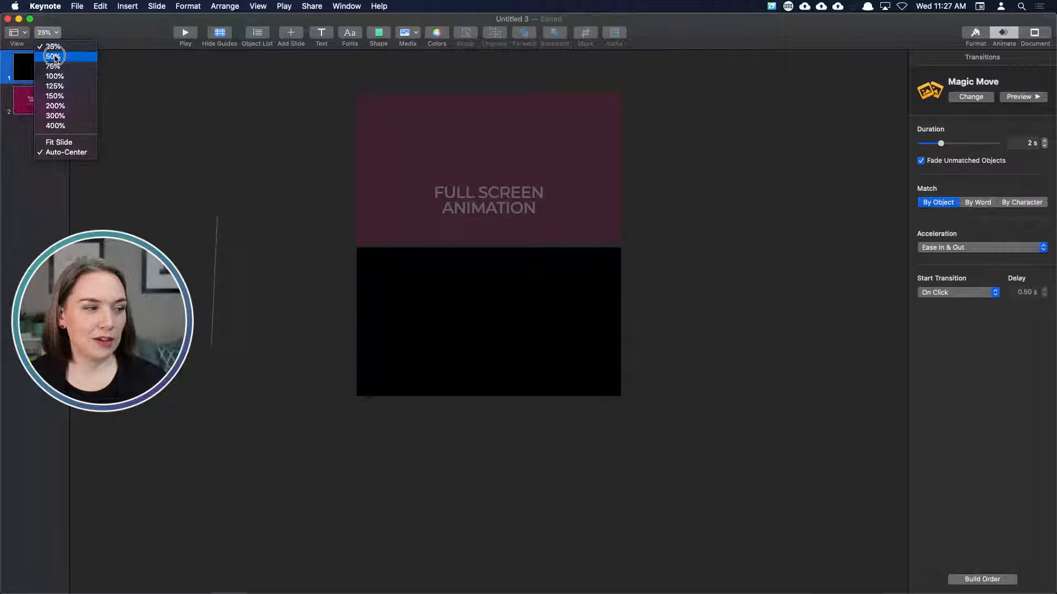
pyautogui.click(52, 56)
pyautogui.click(1016, 98)
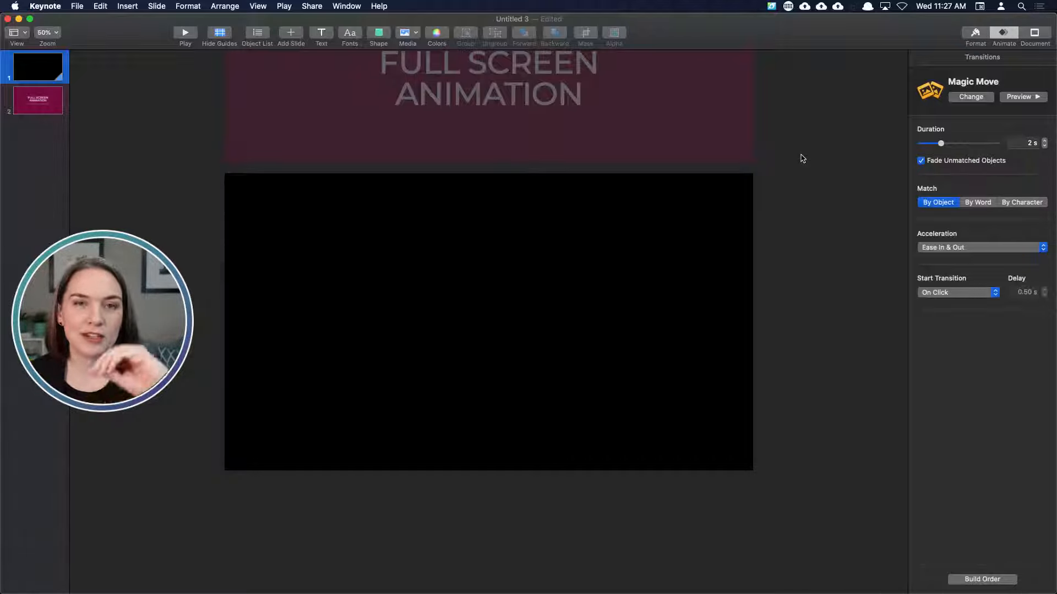
# - Shorten the line to under half its length, place it horizontally just above the off-slide title on slide 1, and preview the transition
pyautogui.click(48, 32)
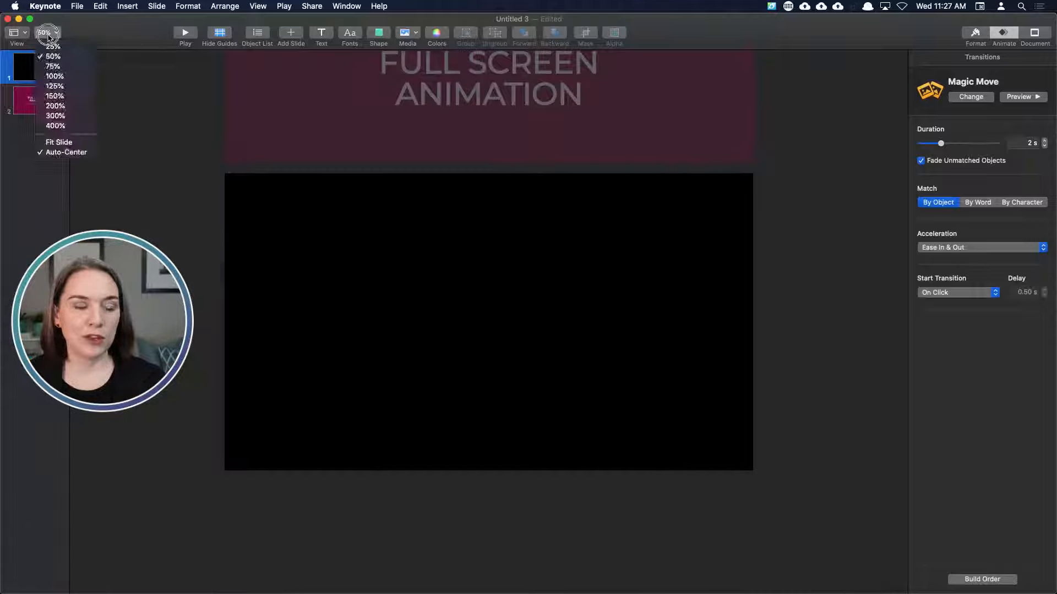
pyautogui.click(51, 47)
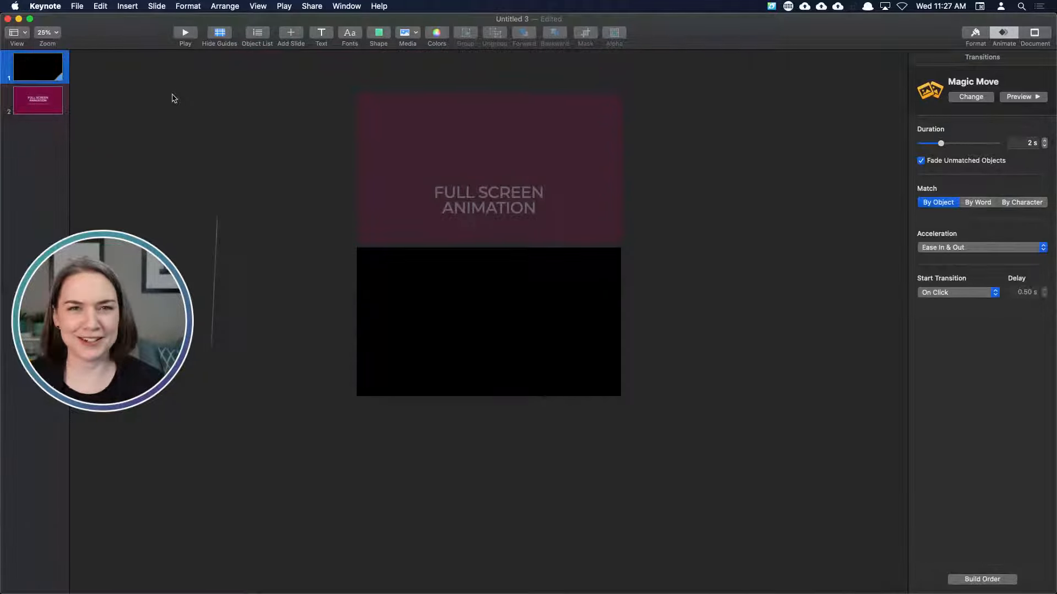
pyautogui.click(215, 247)
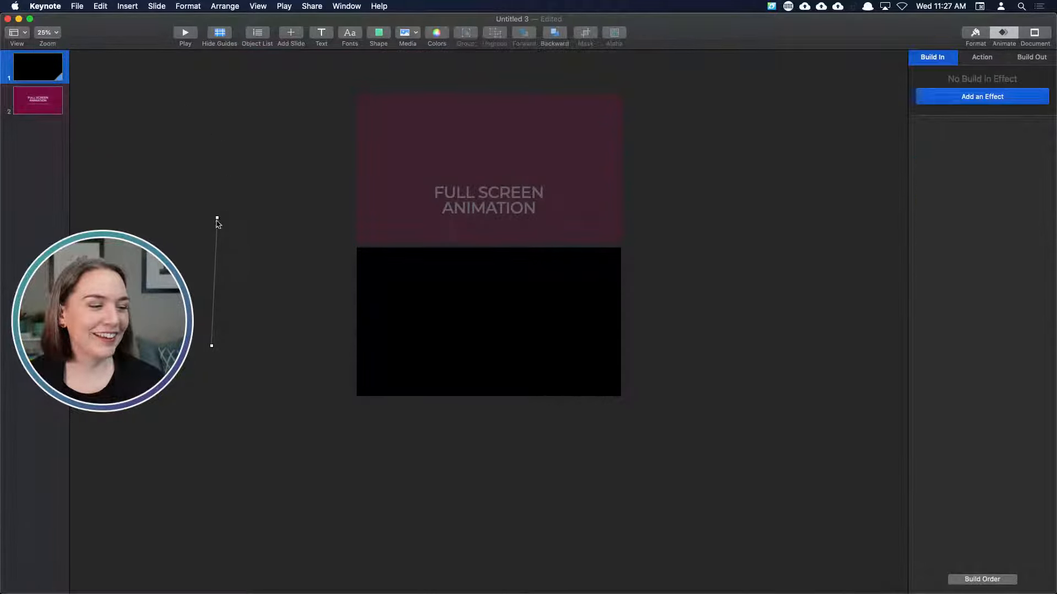
pyautogui.moveTo(217, 218); pyautogui.dragTo(493, 174)
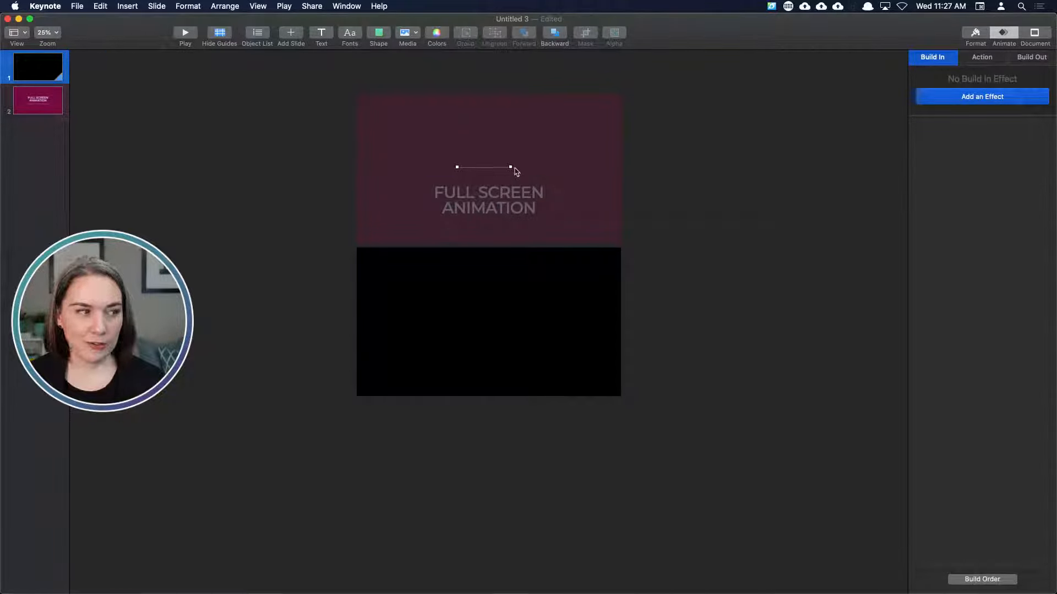
pyautogui.click(38, 109)
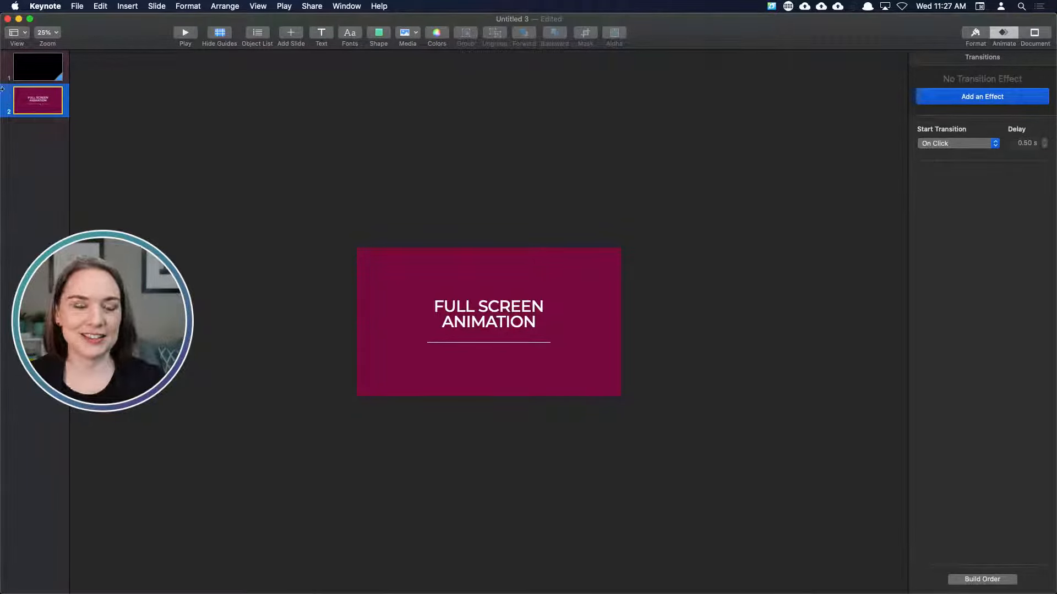
pyautogui.click(51, 33)
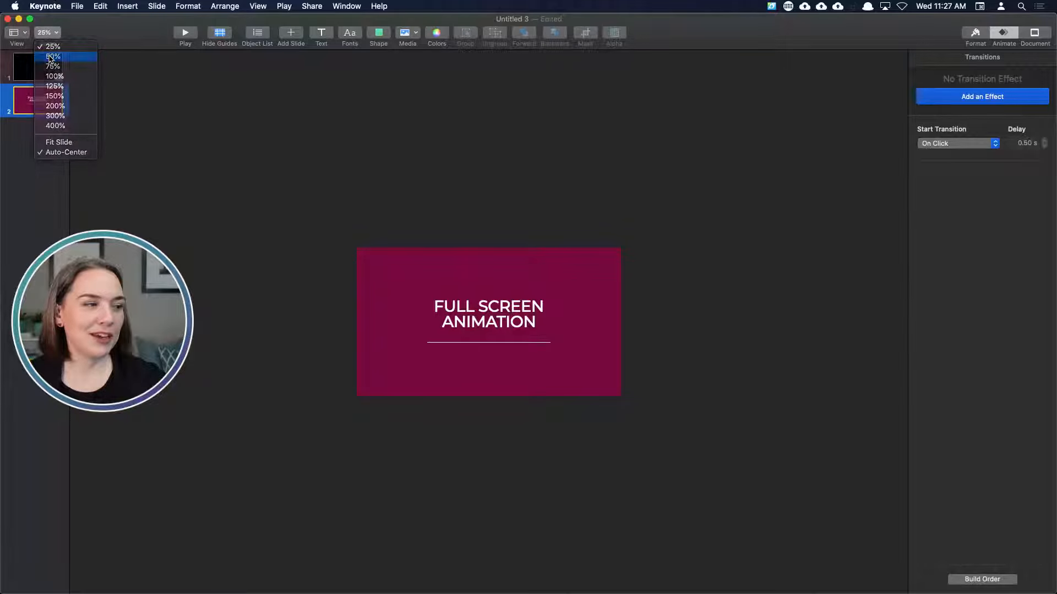
pyautogui.click(54, 58)
pyautogui.click(47, 73)
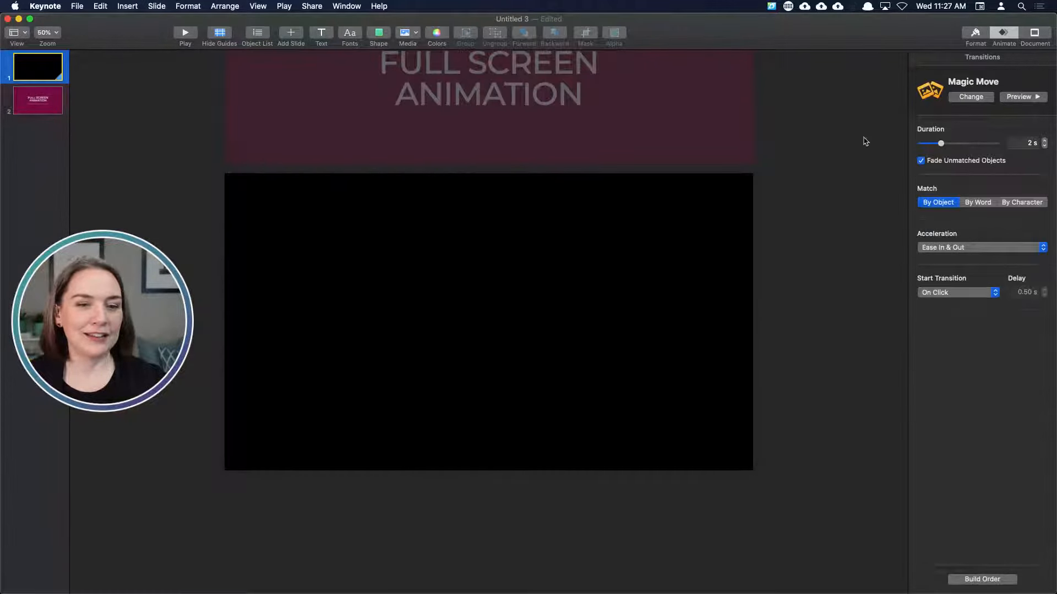
pyautogui.click(1020, 101)
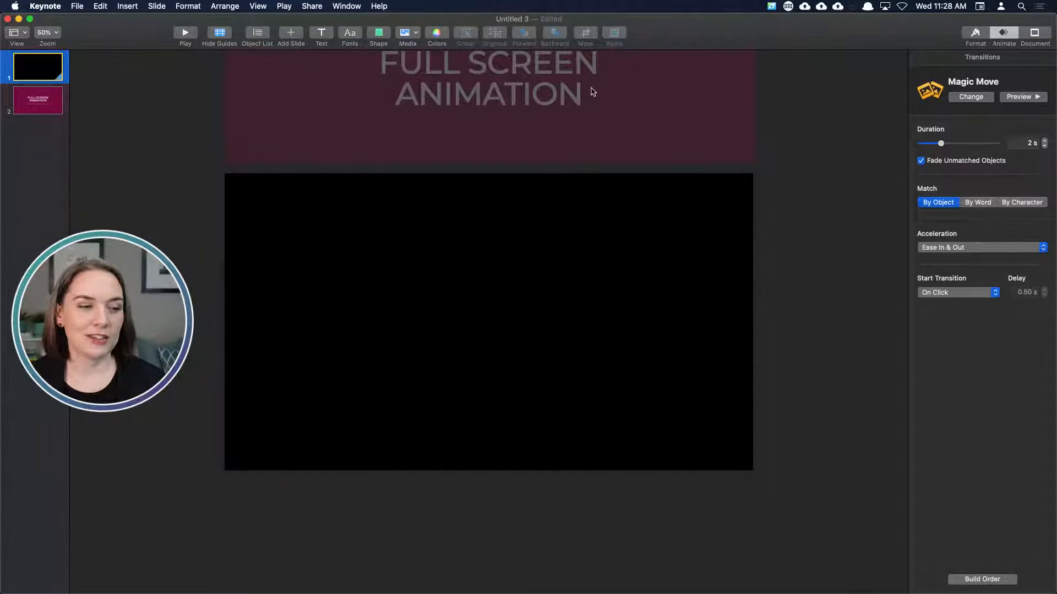
# - Move the shortened line on slide 1 to just beneath the off-slide title and preview the Magic Move transition
pyautogui.click(50, 33)
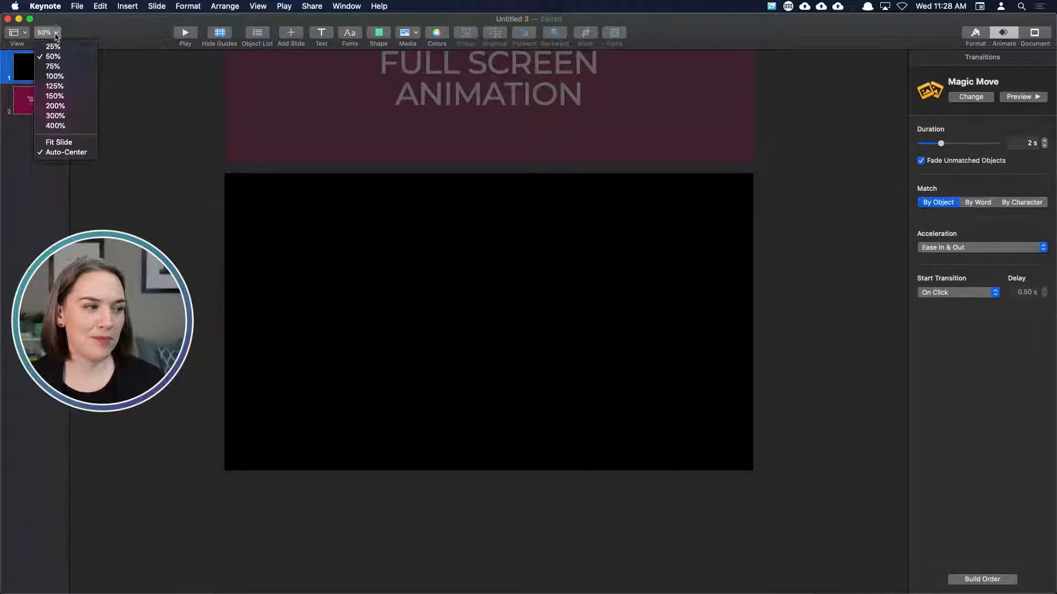
pyautogui.click(47, 43)
pyautogui.moveTo(507, 168); pyautogui.dragTo(504, 219)
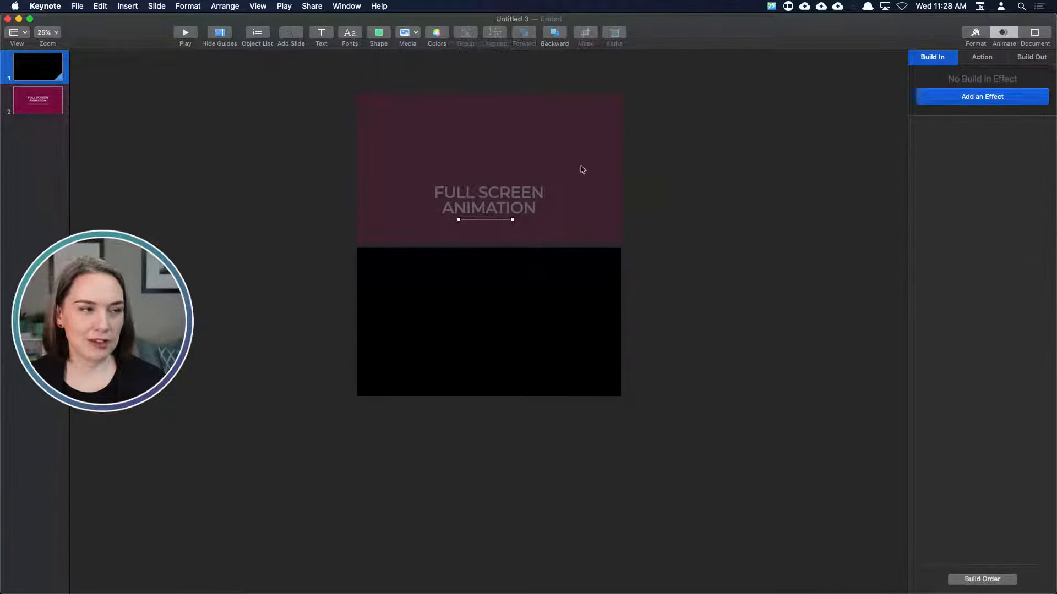
pyautogui.click(57, 33)
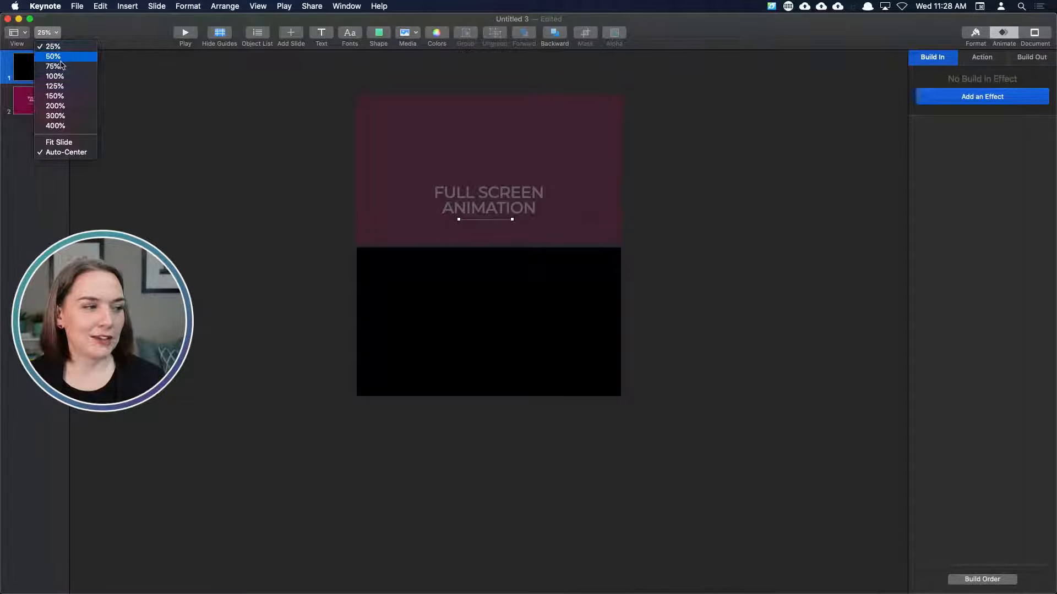
pyautogui.click(53, 56)
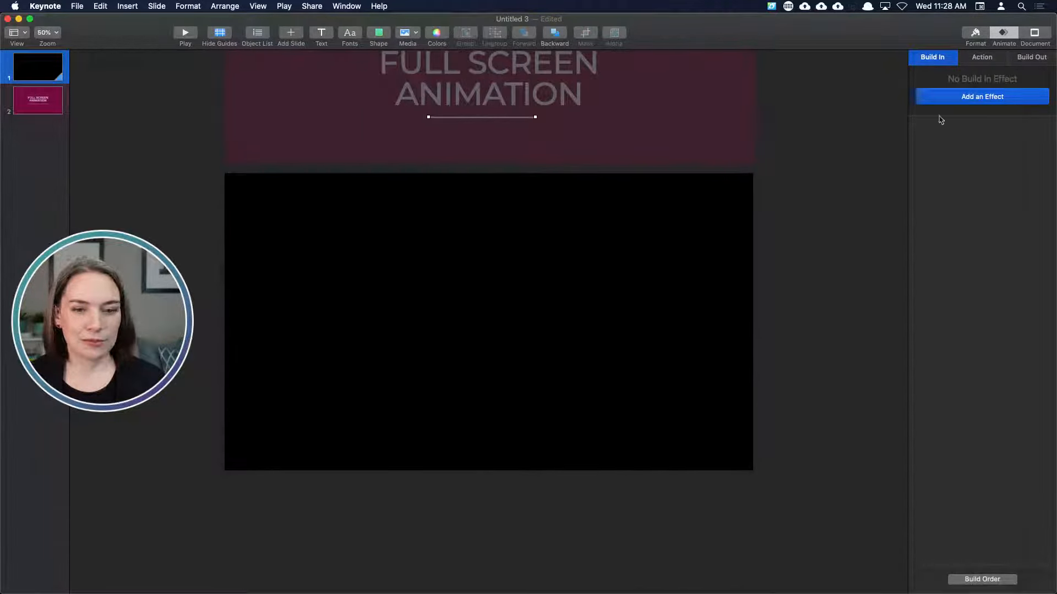
pyautogui.click(862, 129)
pyautogui.click(1032, 98)
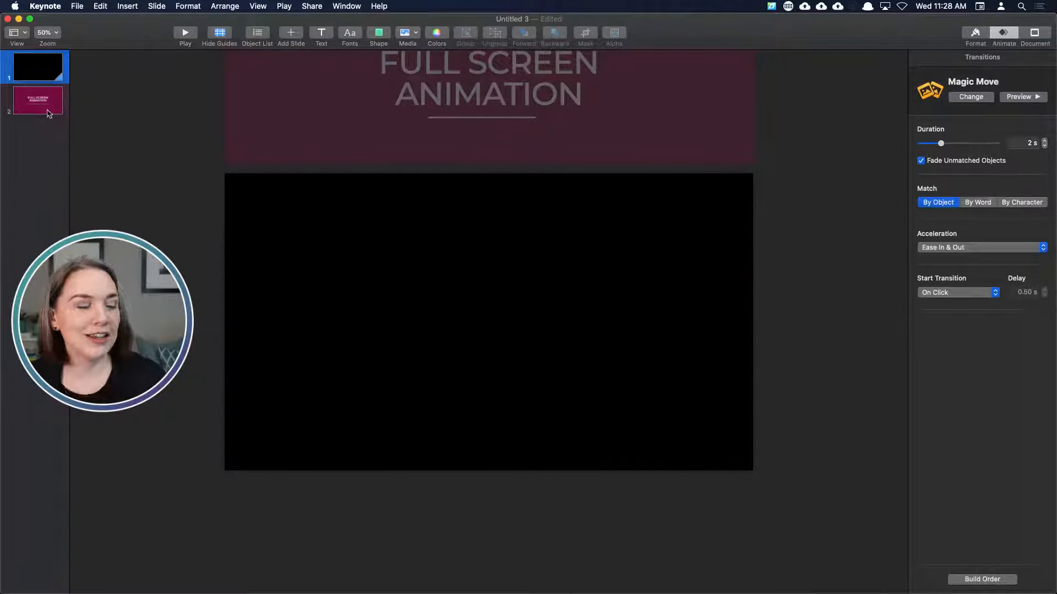
# - Duplicate slide 2 and, on the copy, move the magenta rectangle straight up above the slide area
pyautogui.click(30, 100)
pyautogui.rightClick(35, 105)
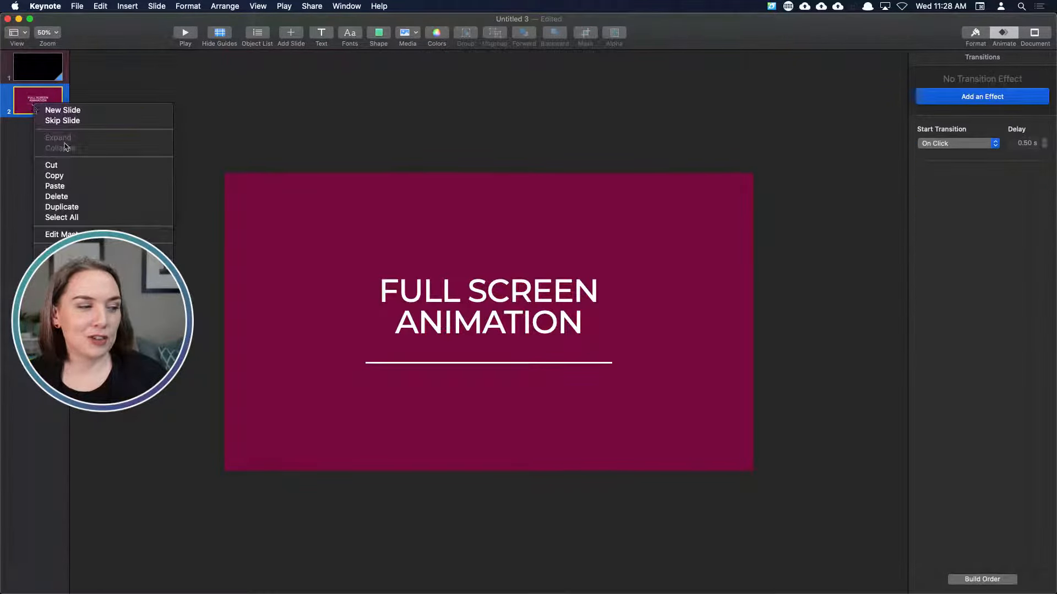
pyautogui.click(62, 207)
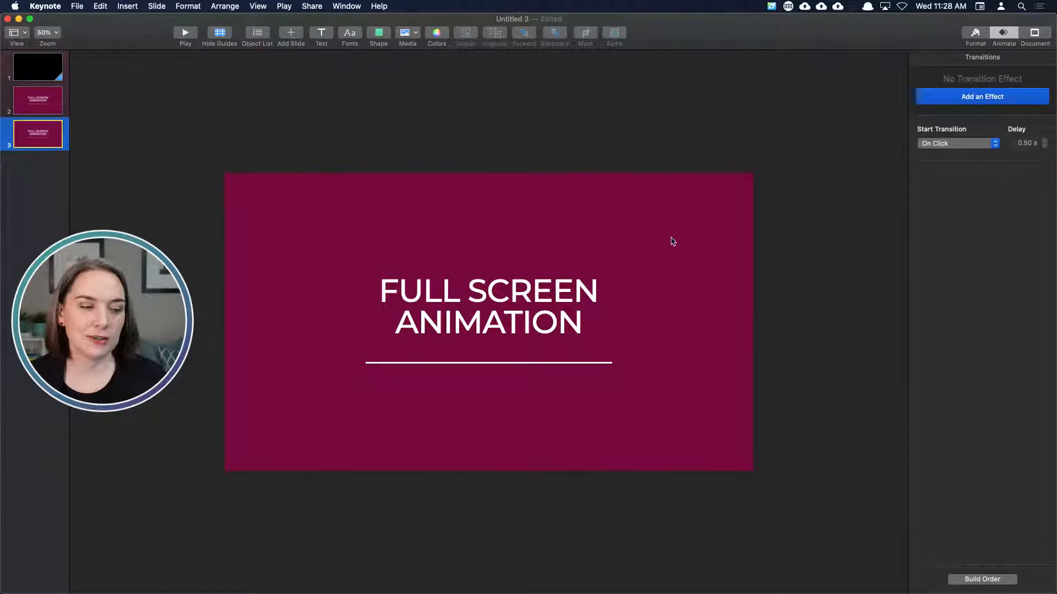
pyautogui.moveTo(663, 395); pyautogui.dragTo(620, 108)
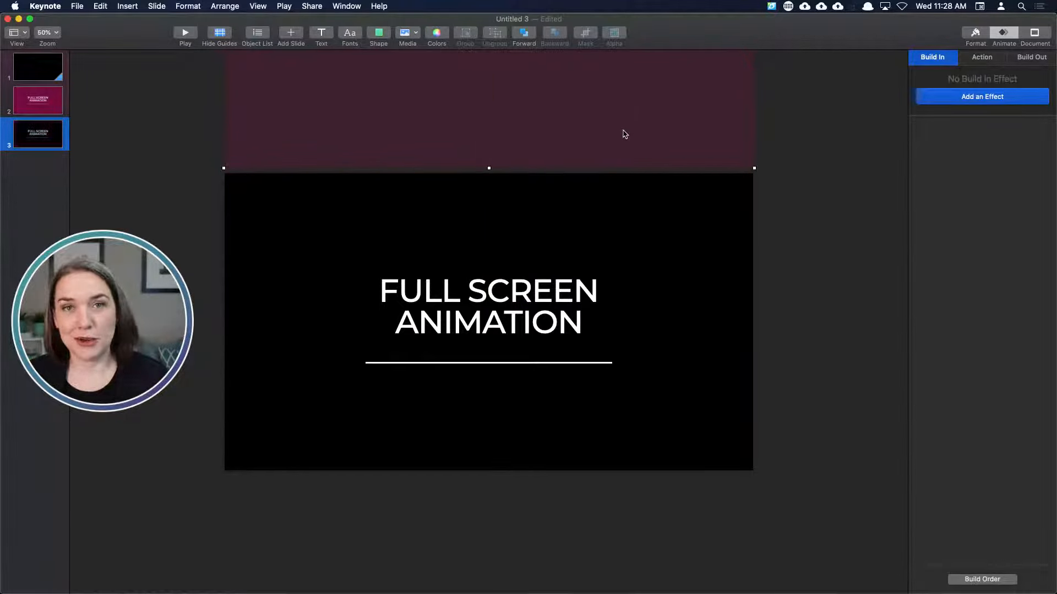
# - On slide 3, move the title text and its underline off the slide past its right edge, keeping the line beneath the title
pyautogui.moveTo(484, 313); pyautogui.dragTo(887, 309)
pyautogui.moveTo(528, 365); pyautogui.dragTo(951, 362)
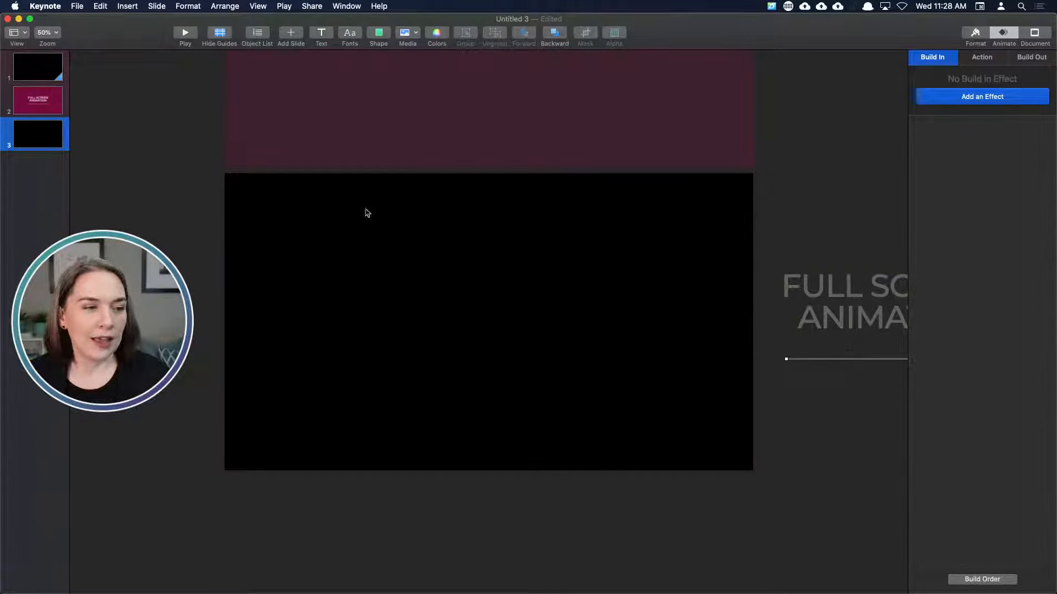
pyautogui.click(829, 141)
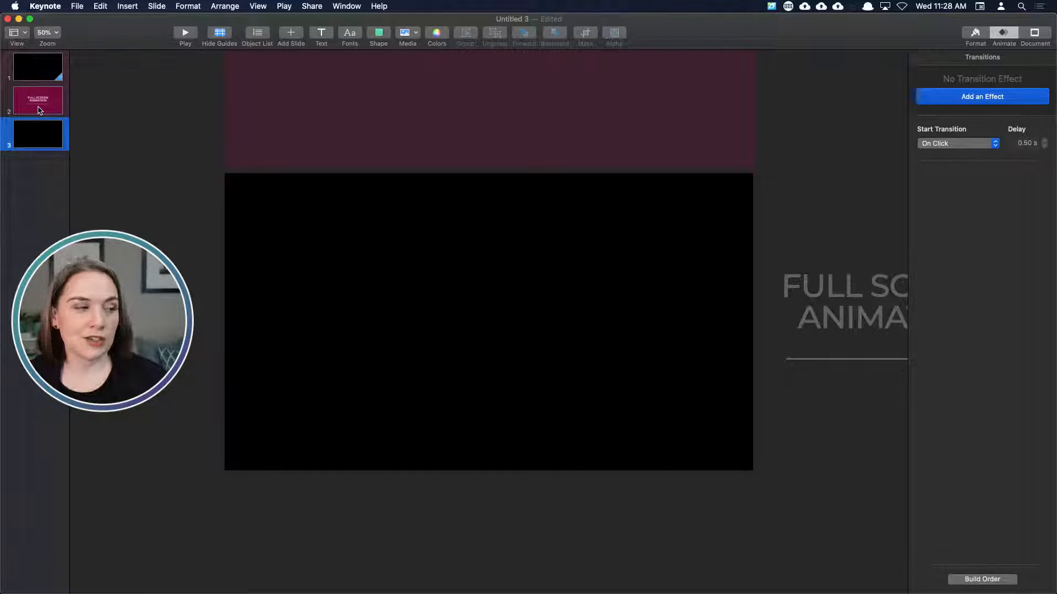
# - Add a Magic Move transition to slide 2 and preview it
pyautogui.click(39, 110)
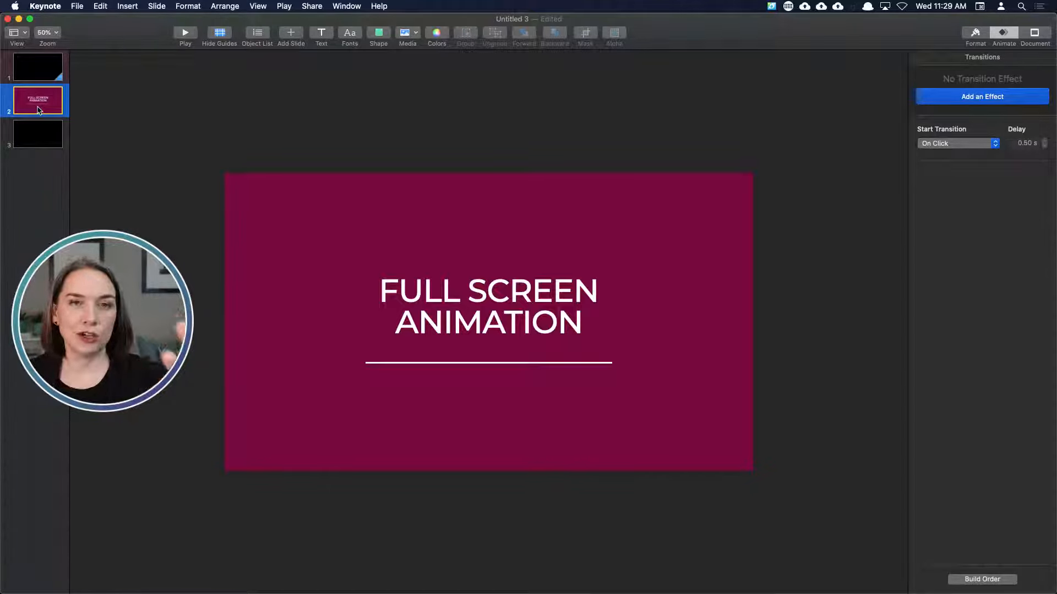
pyautogui.click(847, 113)
pyautogui.click(966, 98)
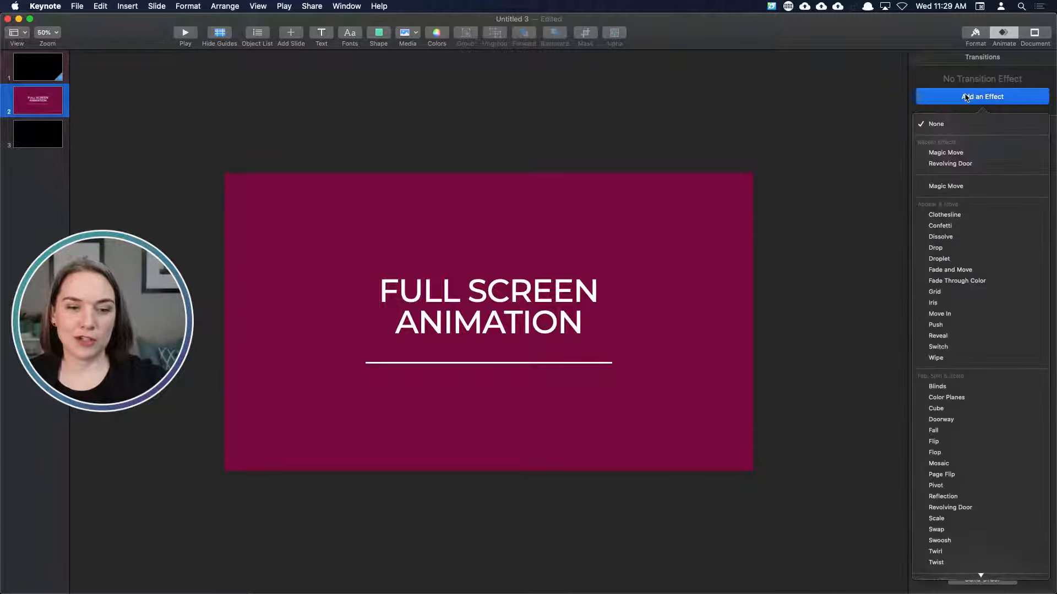
pyautogui.click(955, 152)
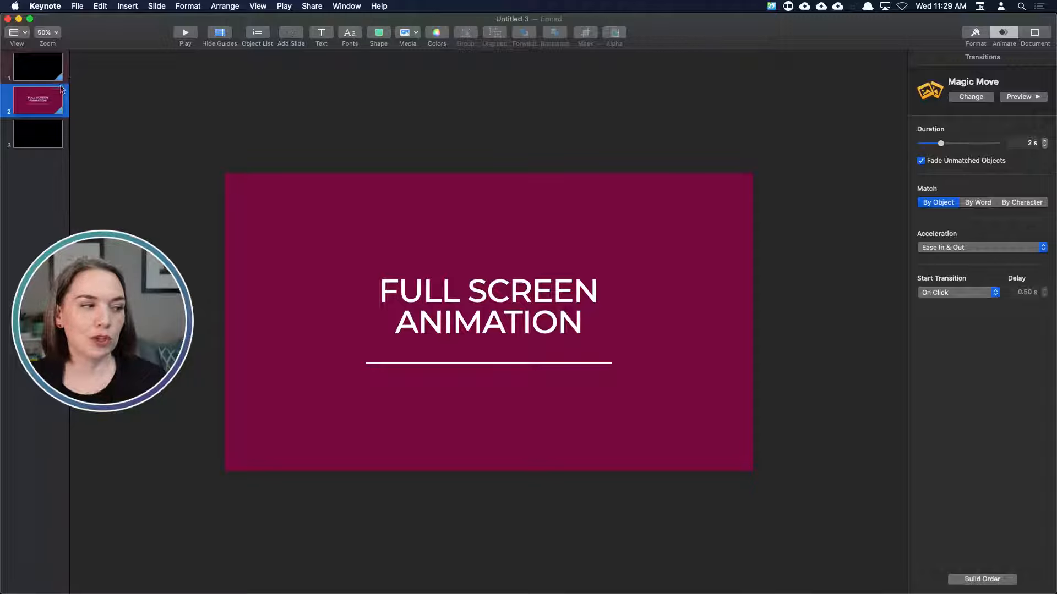
pyautogui.click(1019, 97)
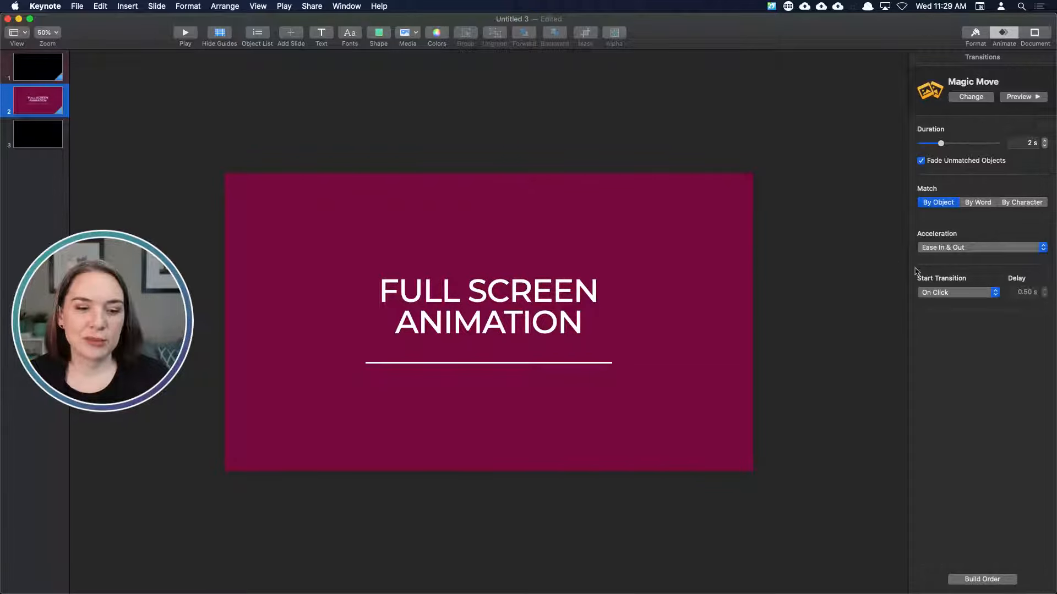
# - Set slide 2's Magic Move acceleration to None and its duration to 1 s, previewing the transition
pyautogui.click(958, 249)
pyautogui.click(926, 249)
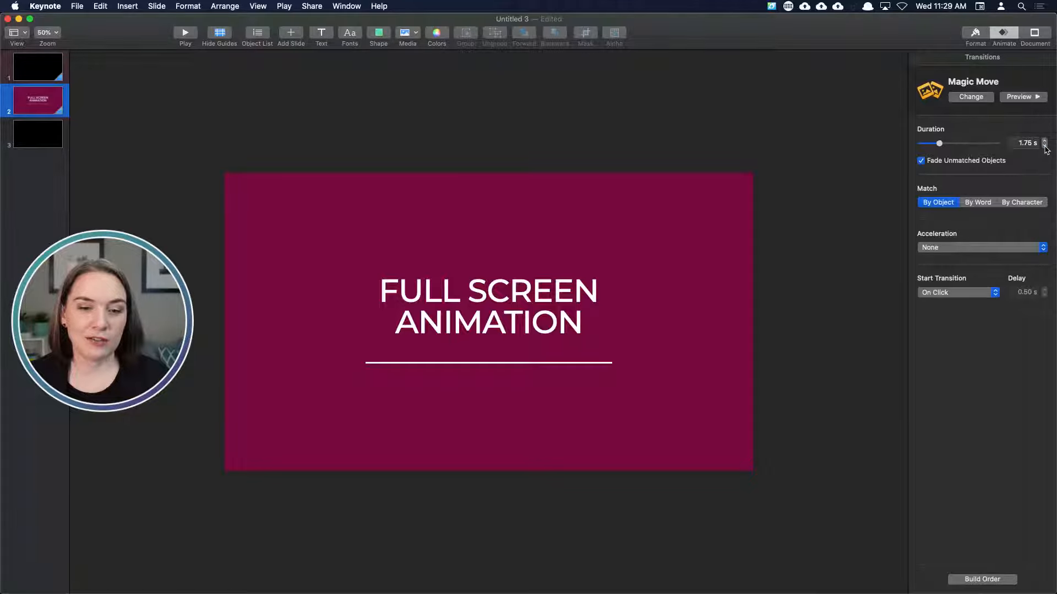
pyautogui.click(1024, 98)
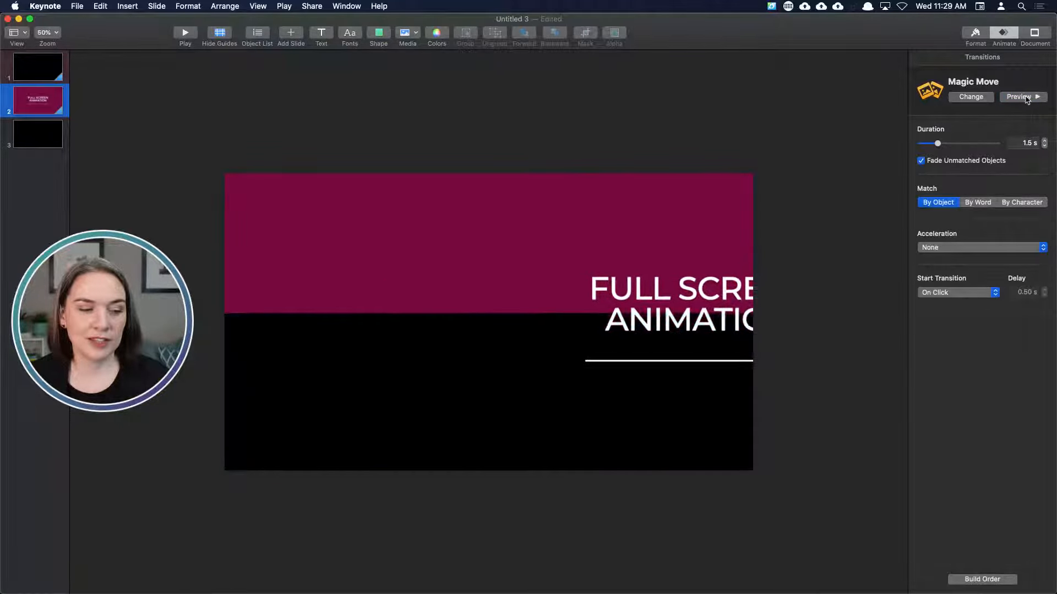
pyautogui.click(1044, 145)
pyautogui.click(1044, 146)
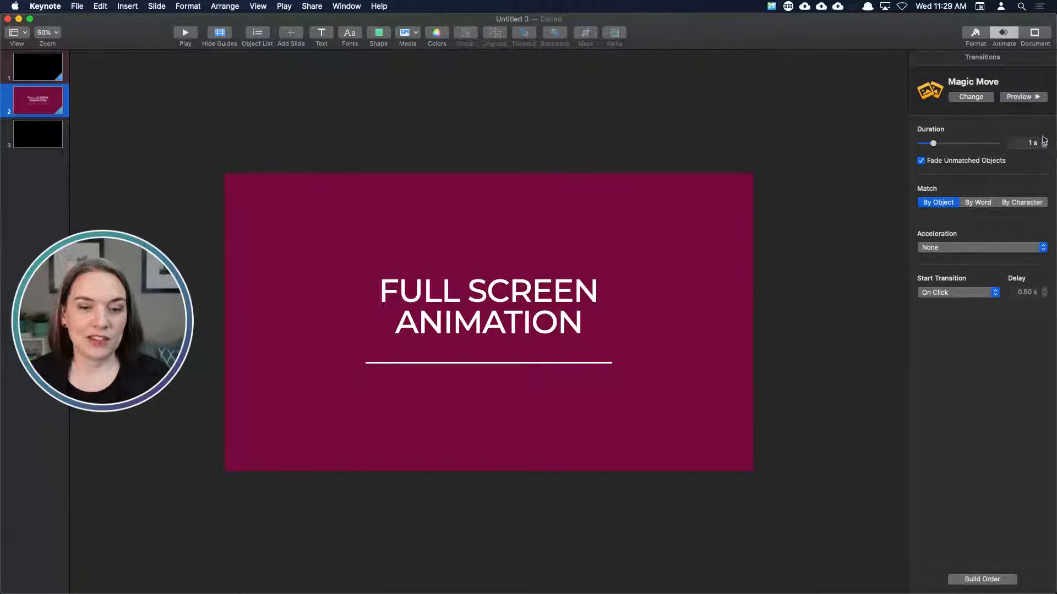
pyautogui.click(1032, 98)
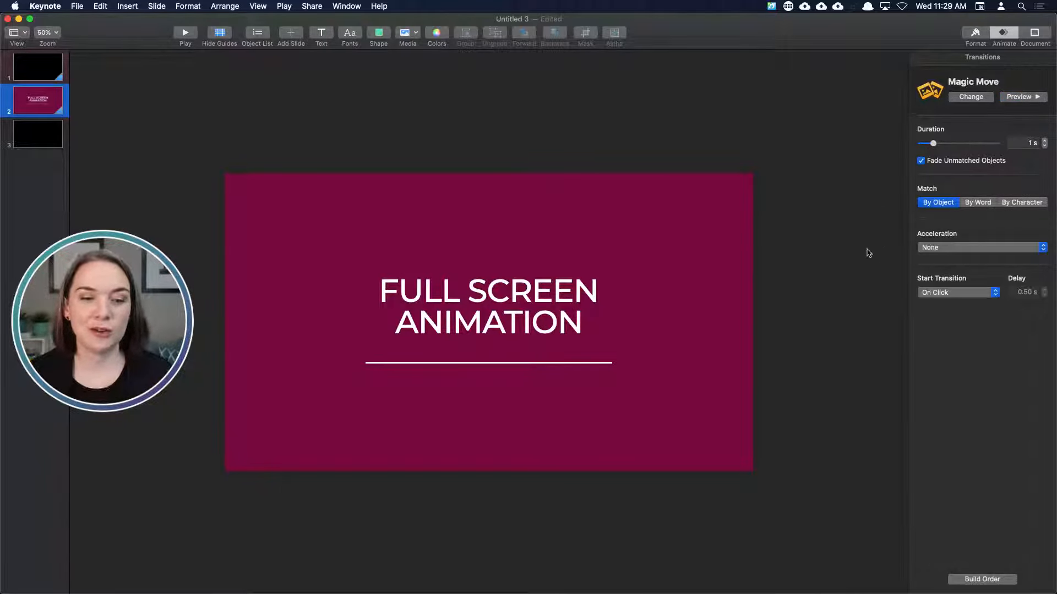
# - Make slide 2's transition start automatically with a 1.00 s delay and preview it
pyautogui.click(968, 296)
pyautogui.click(953, 304)
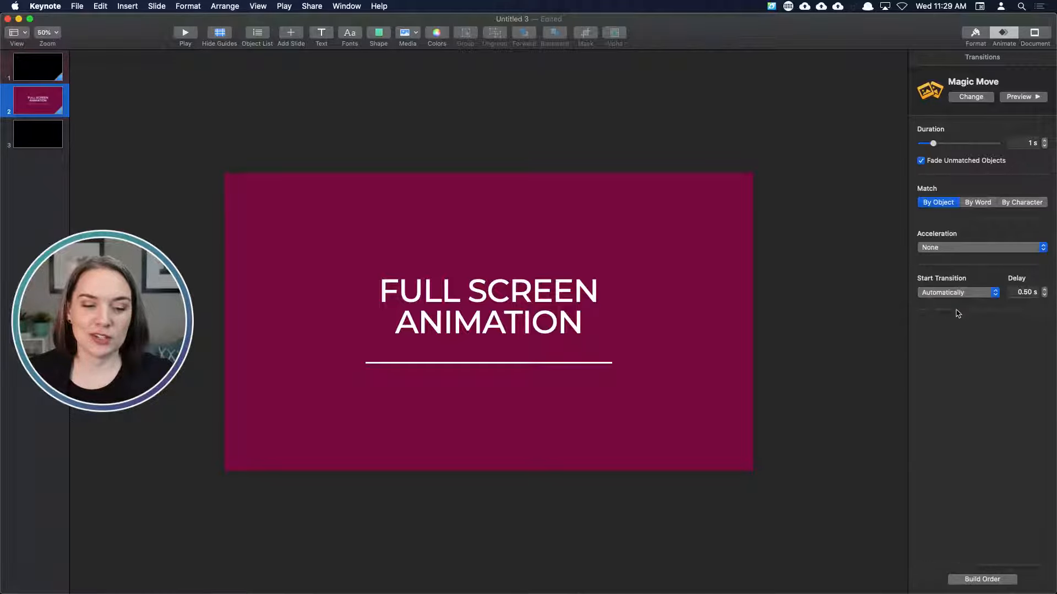
pyautogui.click(1045, 291)
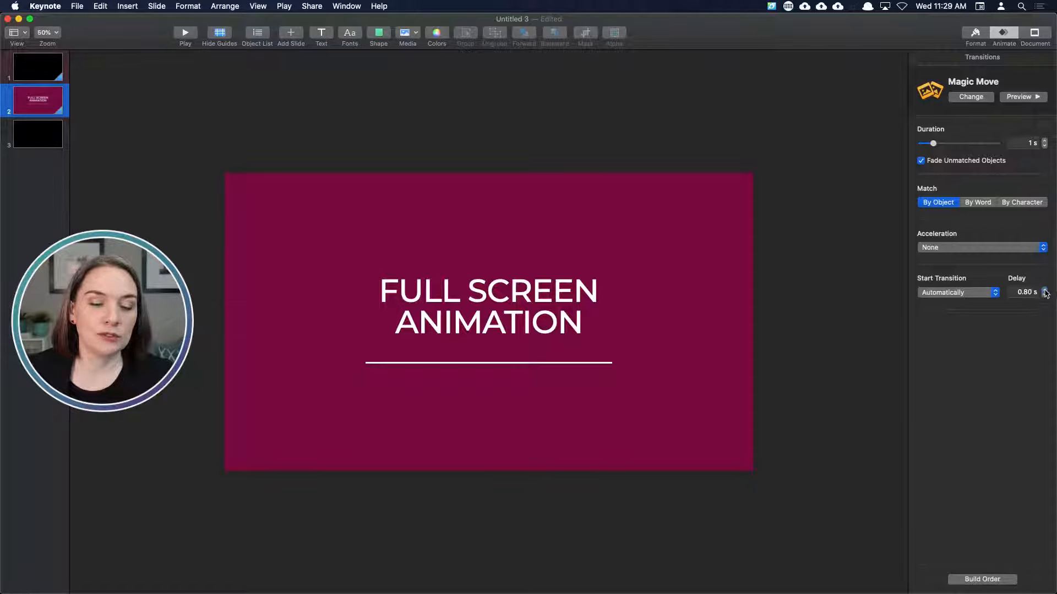
pyautogui.click(1045, 291)
pyautogui.click(857, 199)
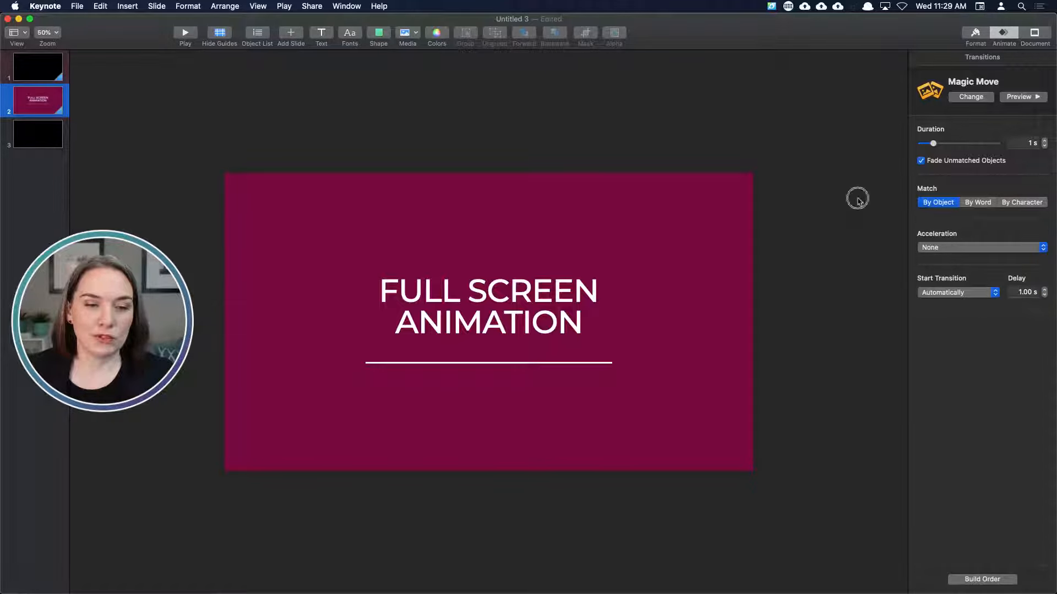
pyautogui.click(1010, 97)
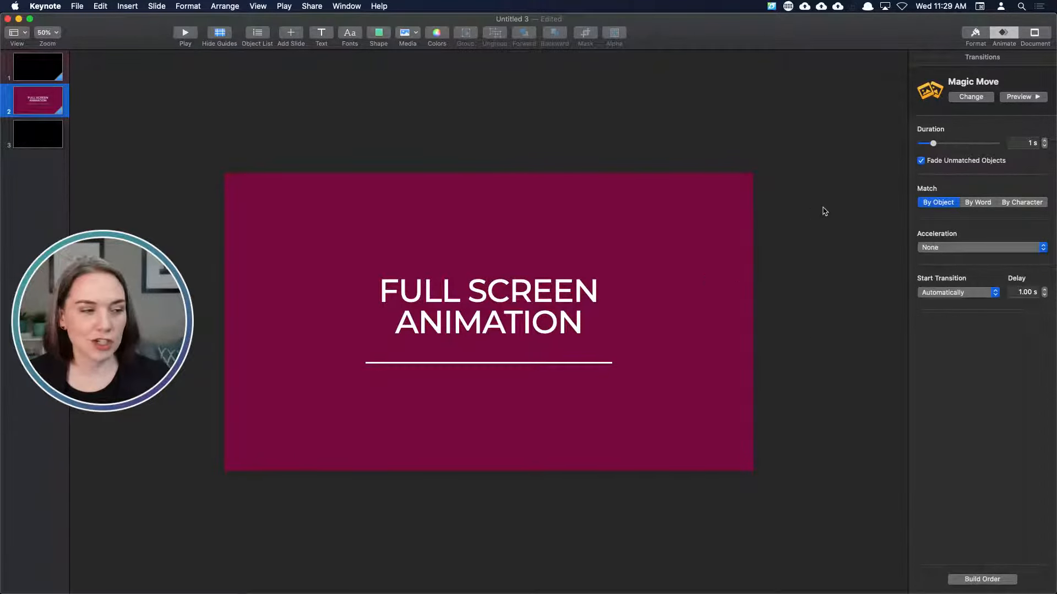
# - Start a movie export of the presentation with the next-slide and next-build times both set to 0 seconds
pyautogui.click(77, 7)
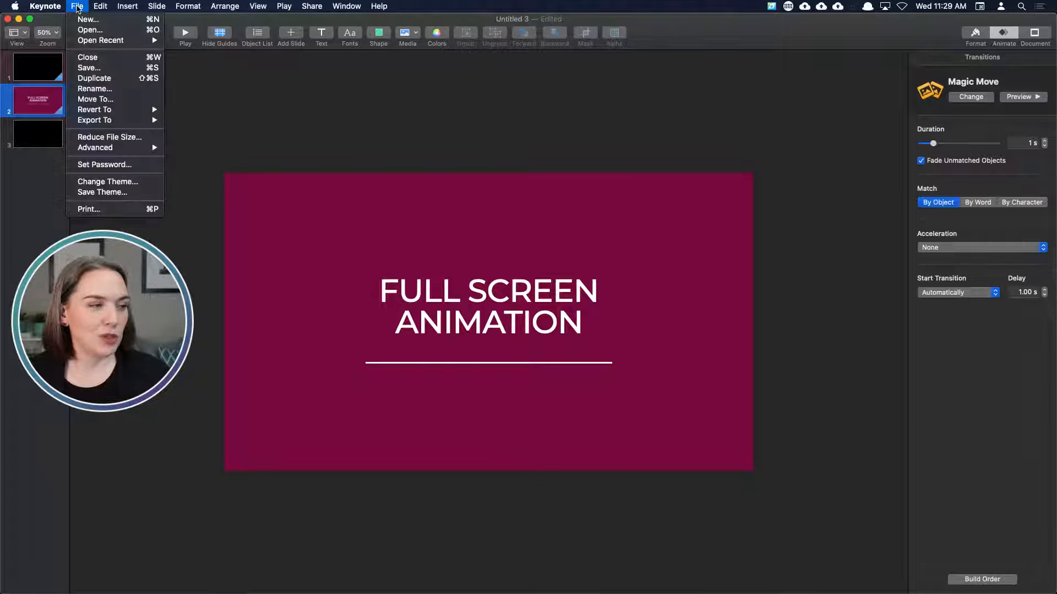
pyautogui.moveTo(111, 125)
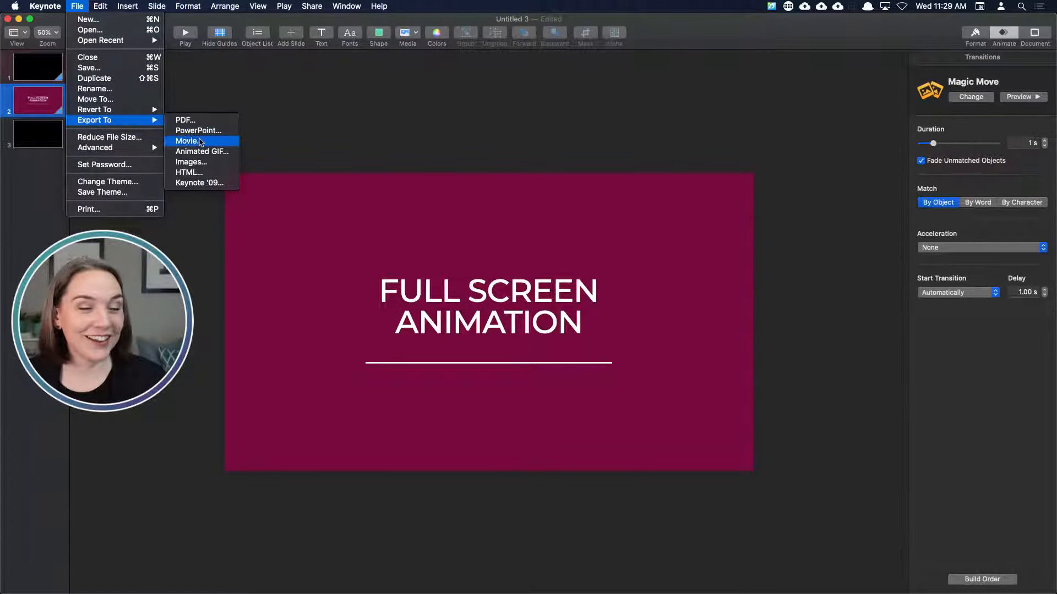
pyautogui.click(204, 142)
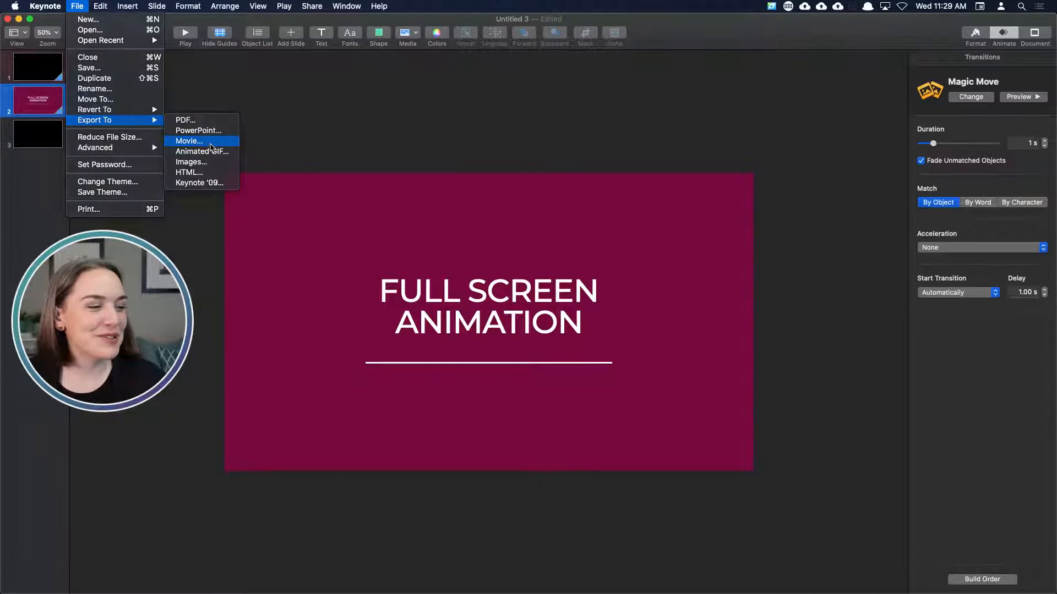
pyautogui.click(507, 167)
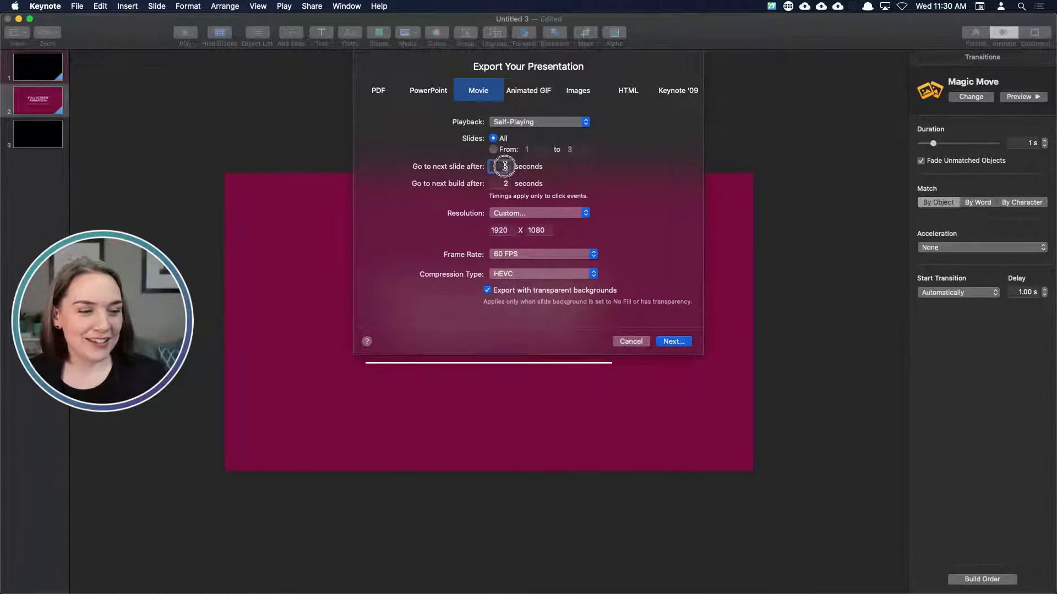
pyautogui.write('0')
pyautogui.press('Tab')
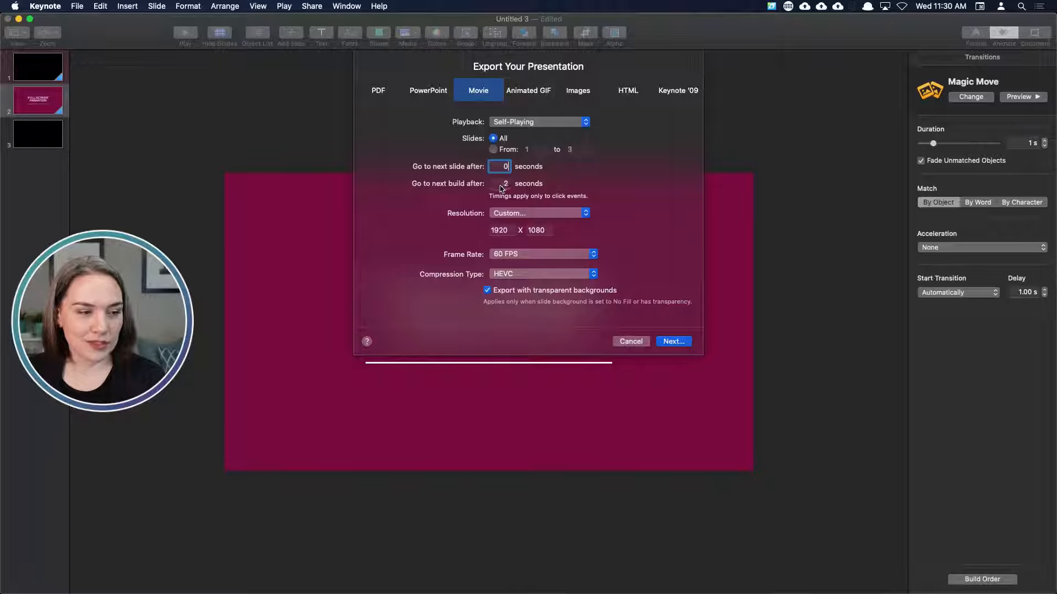
pyautogui.write('0')
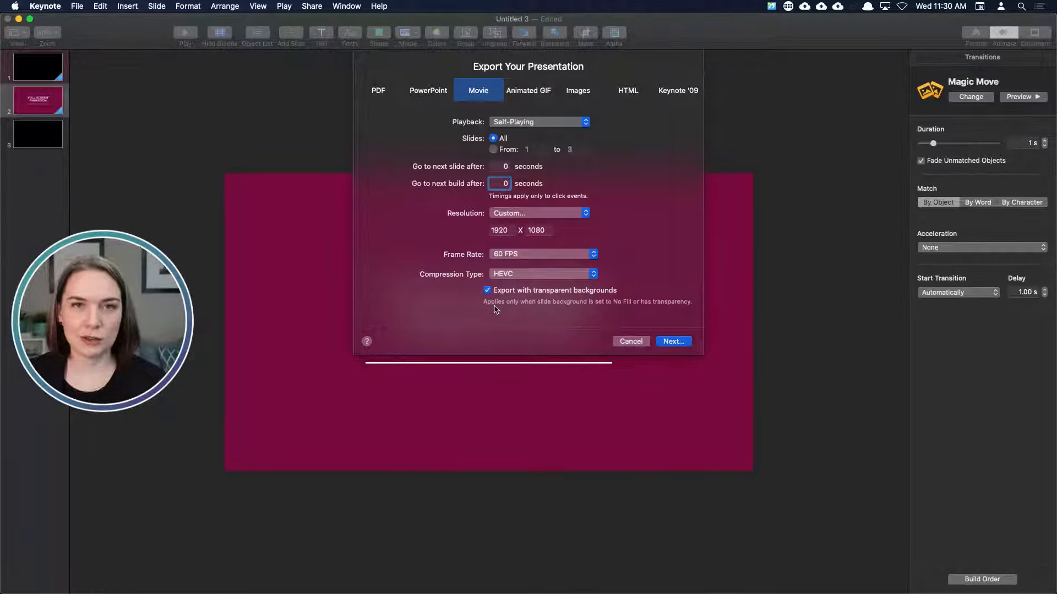
# - Export the movie to the Downloads folder under the name Full Screen
pyautogui.click(674, 342)
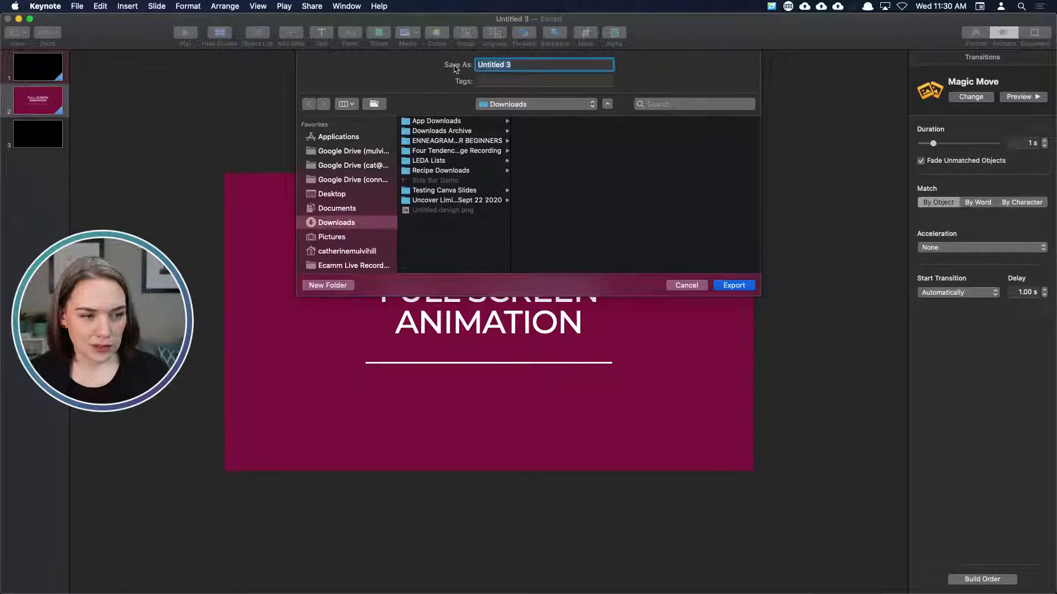
pyautogui.write('Full Screen')
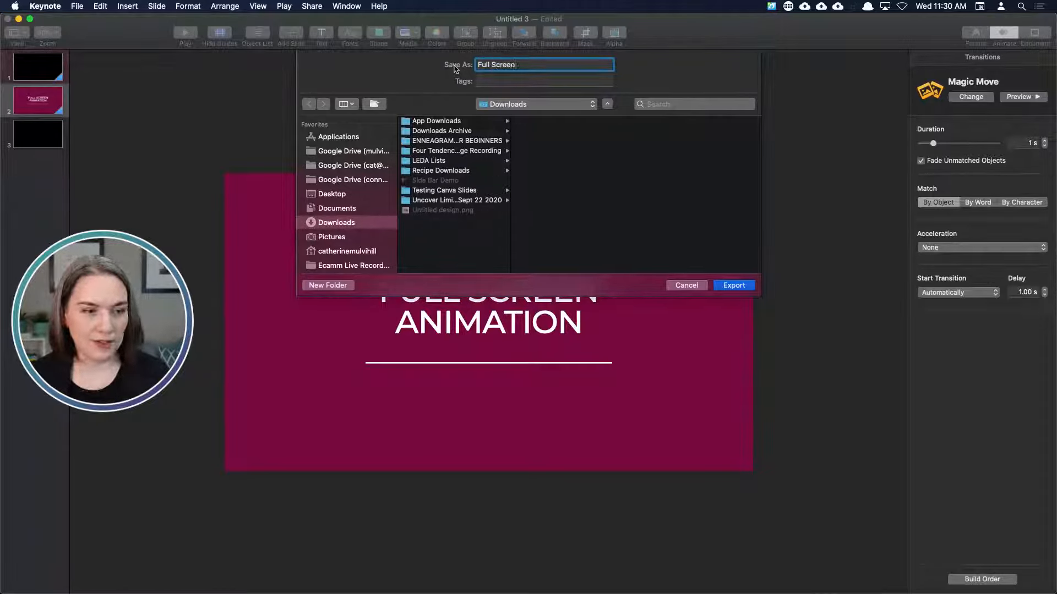
pyautogui.press('Return')
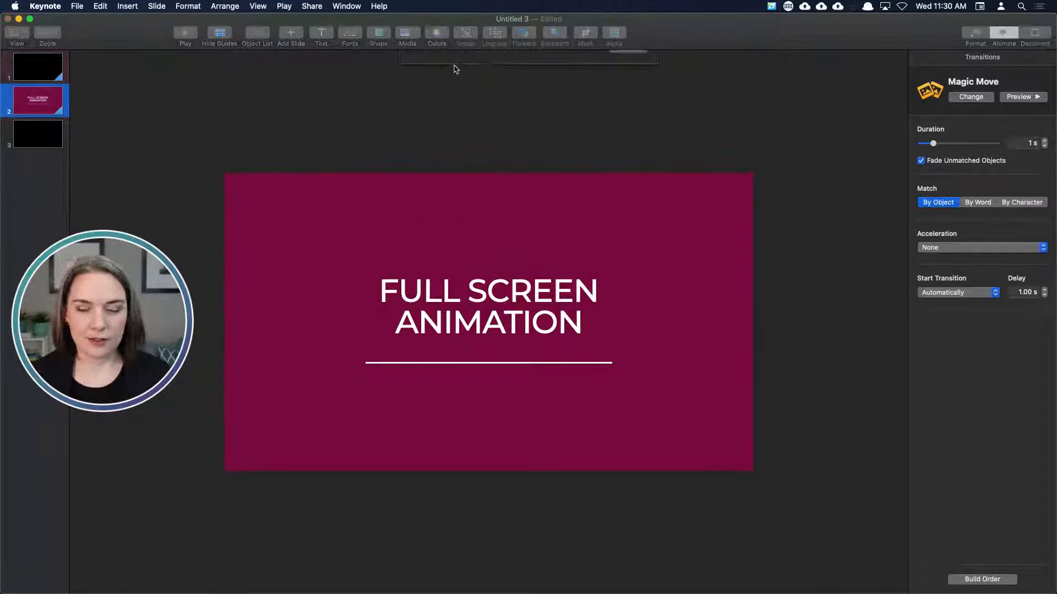